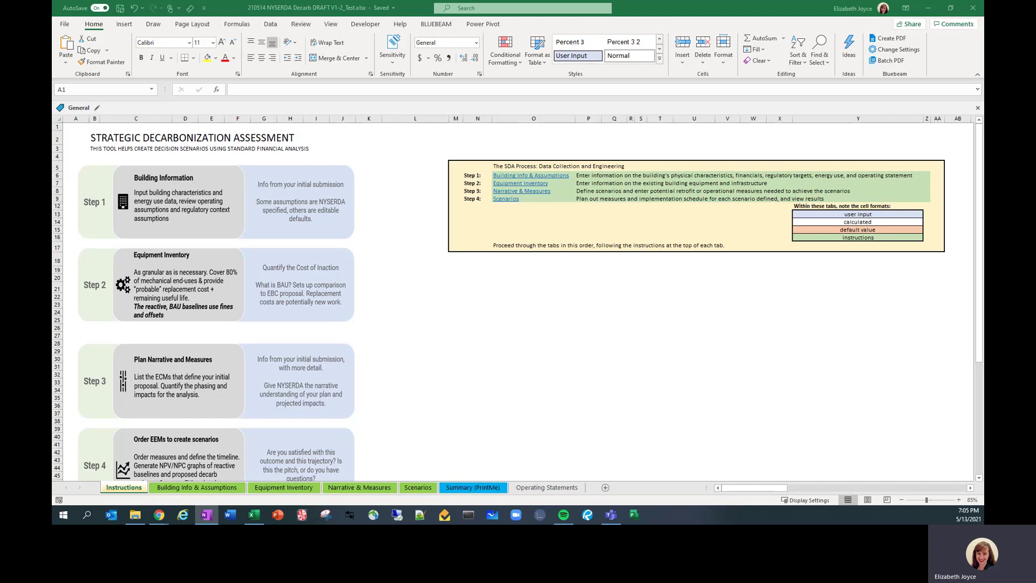
- Open the Scenarios sheet and bring the Scenario Analysis and Financial Comparisons section into readable view
click(415, 494)
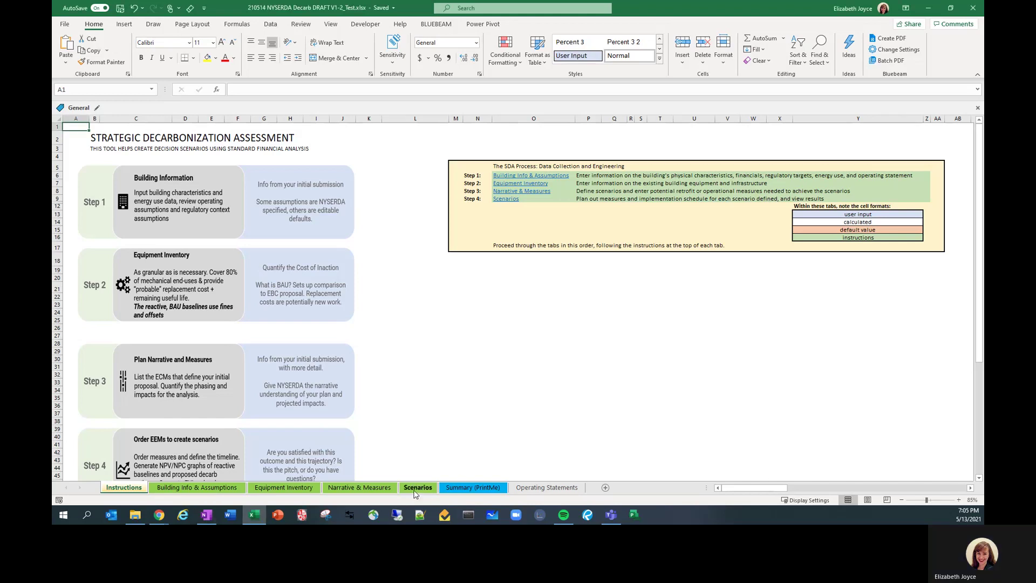
click(415, 492)
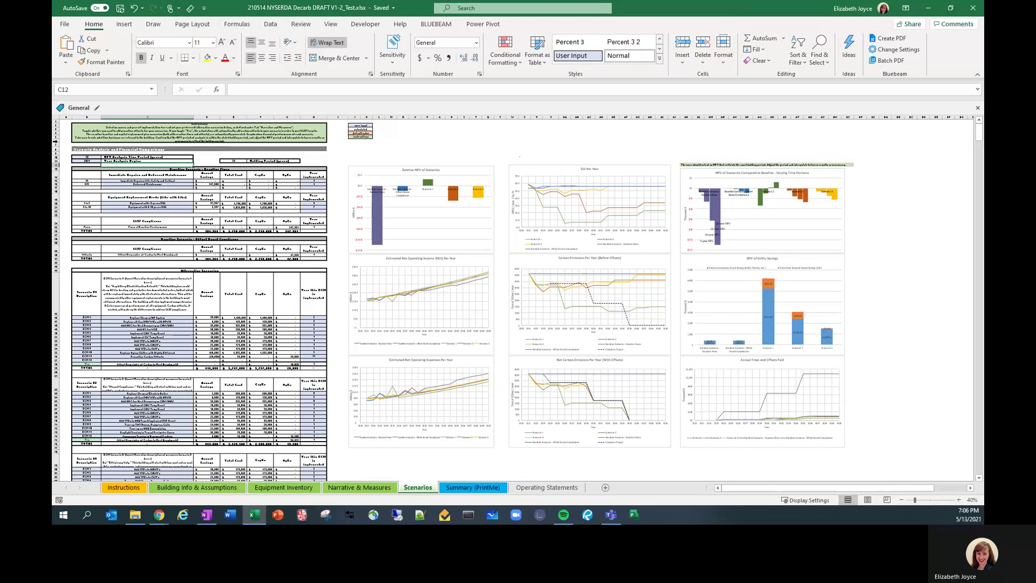
scroll(62, 135, up, 1)
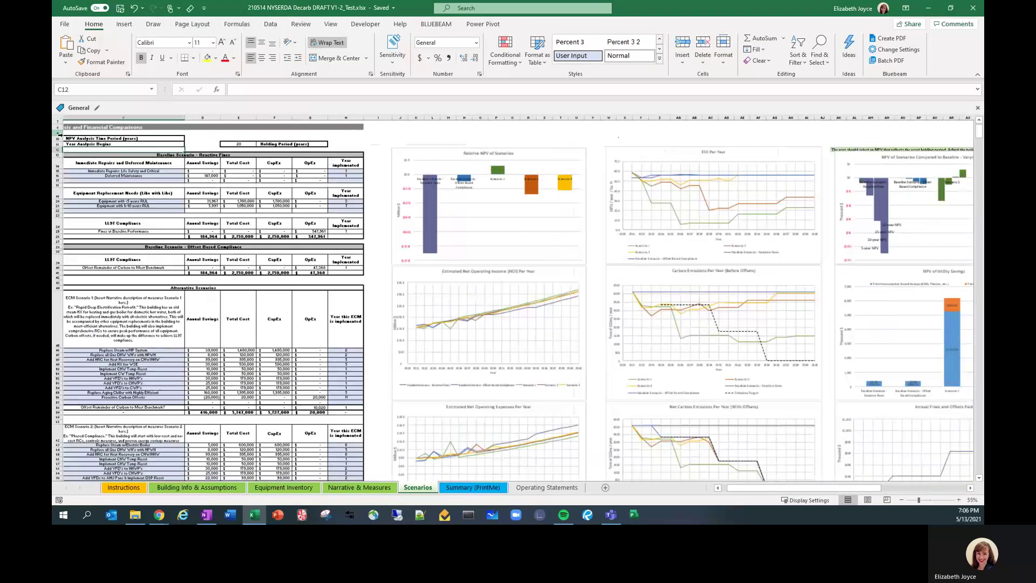
scroll(60, 134, up, 4)
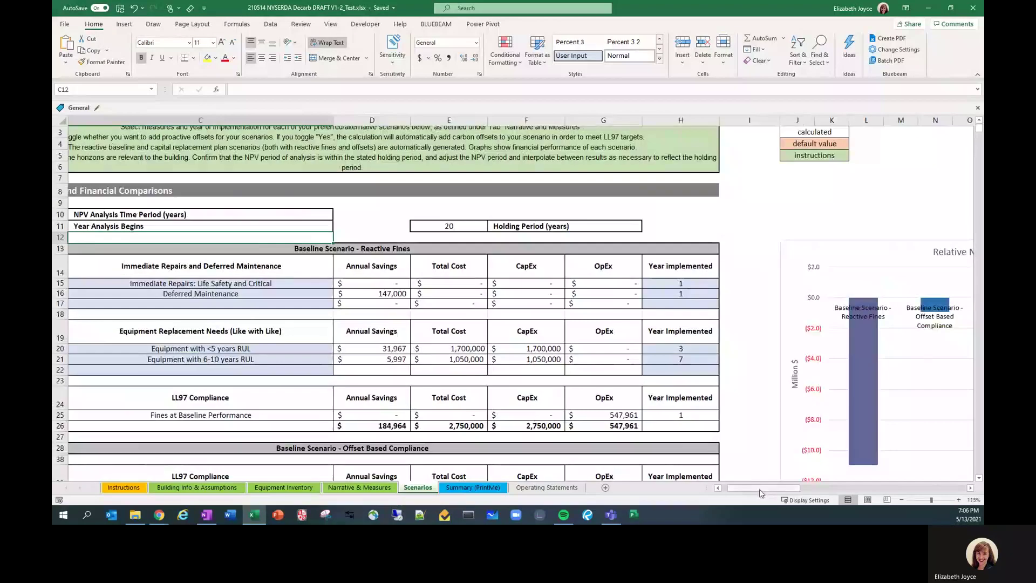
drag(756, 488, 732, 491)
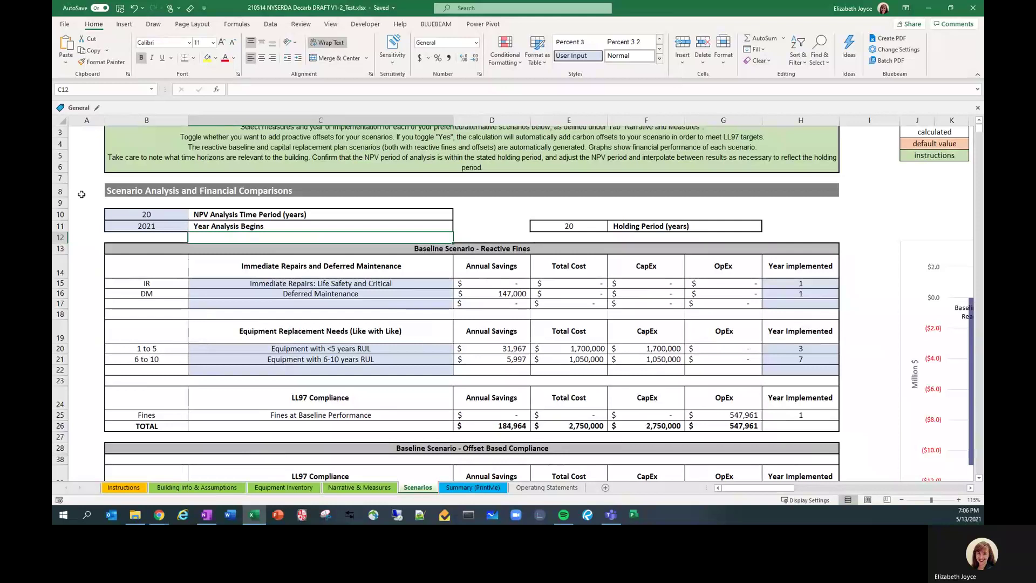
scroll(82, 194, up, 1)
scroll(81, 194, up, 2)
click(89, 225)
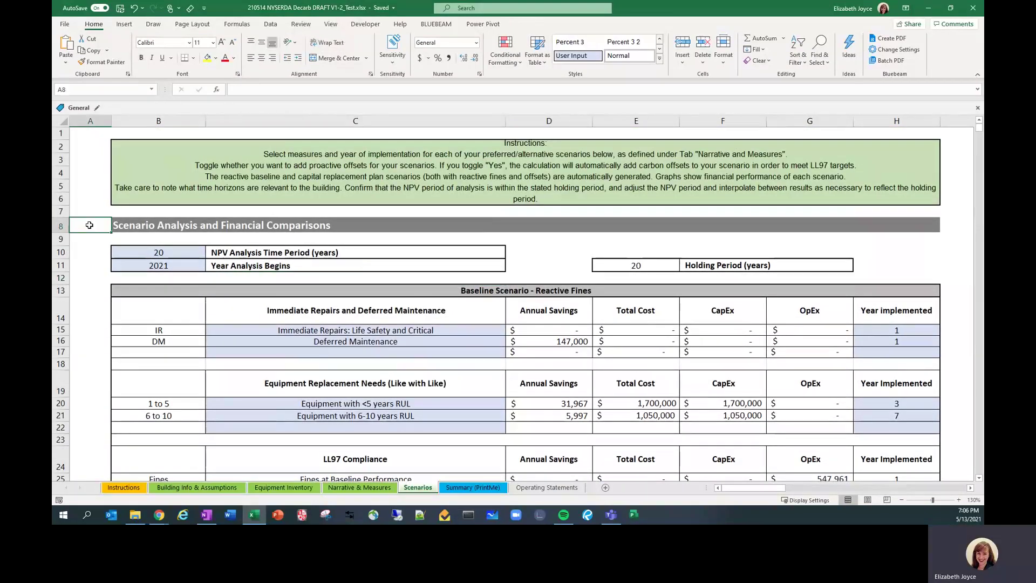
- Check the available choices for the NPV analysis time period and inspect the year the analysis begins
click(188, 250)
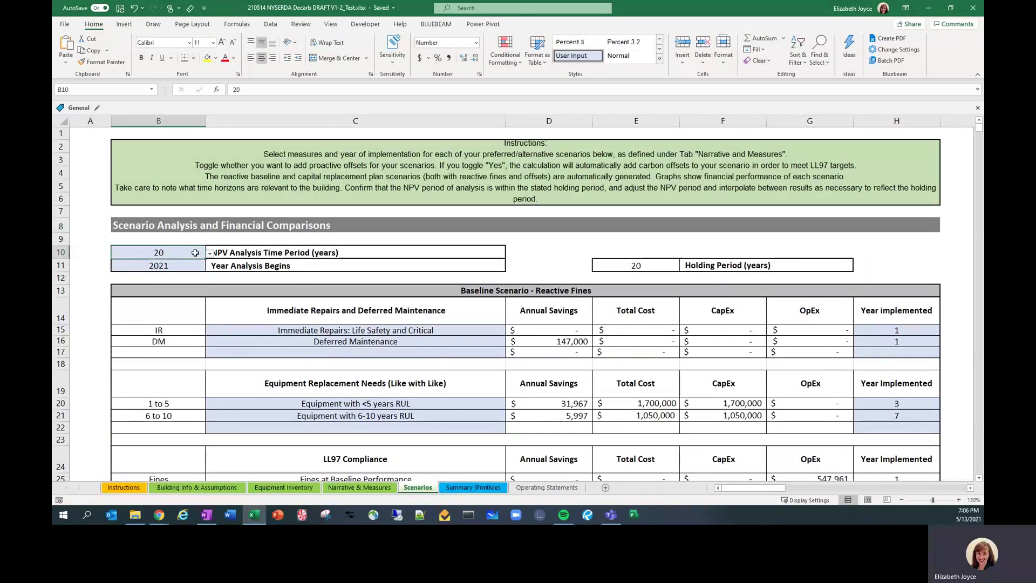
click(210, 254)
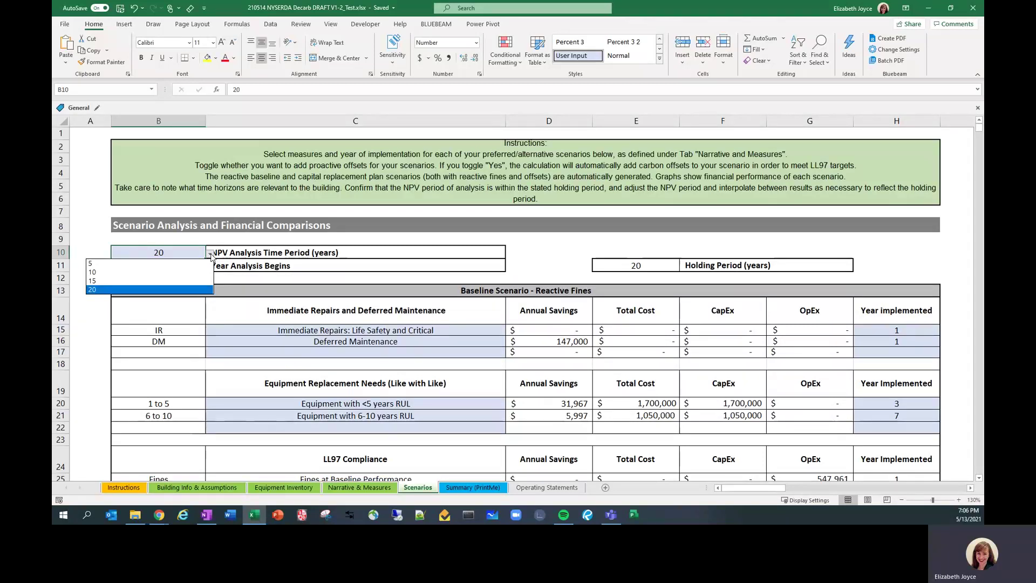
click(210, 255)
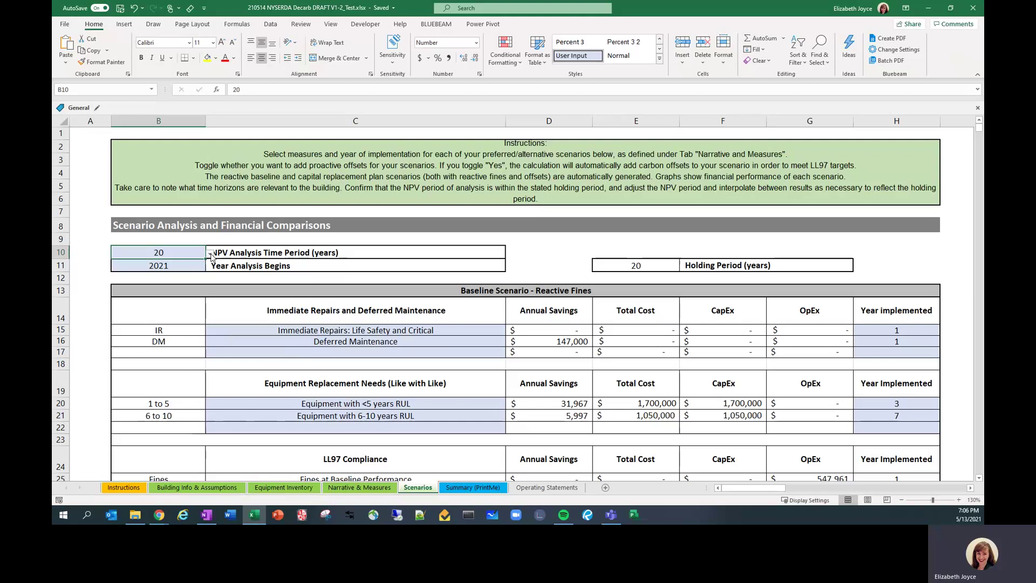
click(203, 264)
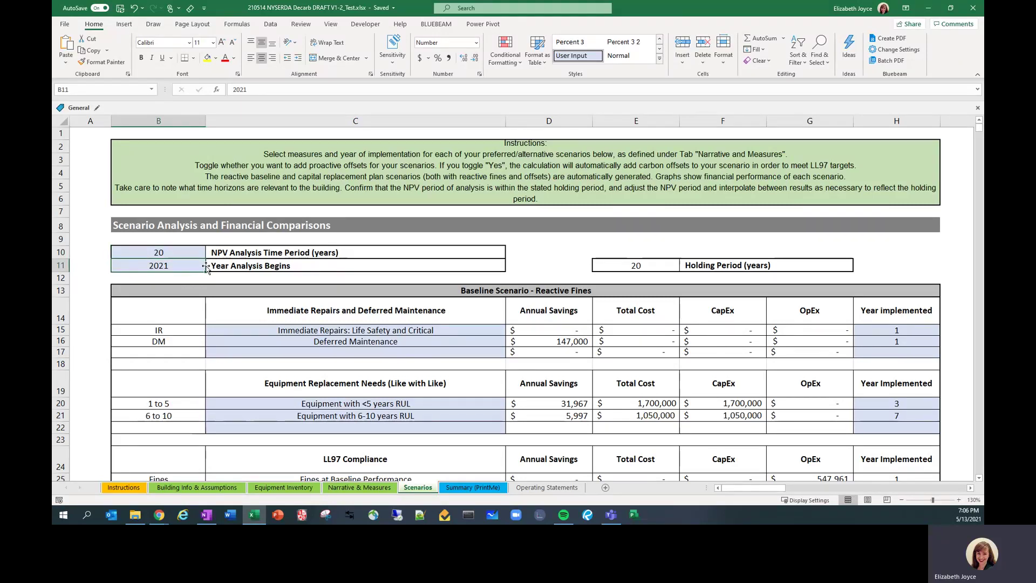
- Review the whole Baseline Scenario - Reactive Fines table, from its heading down to the total row
scroll(160, 312, down, 3)
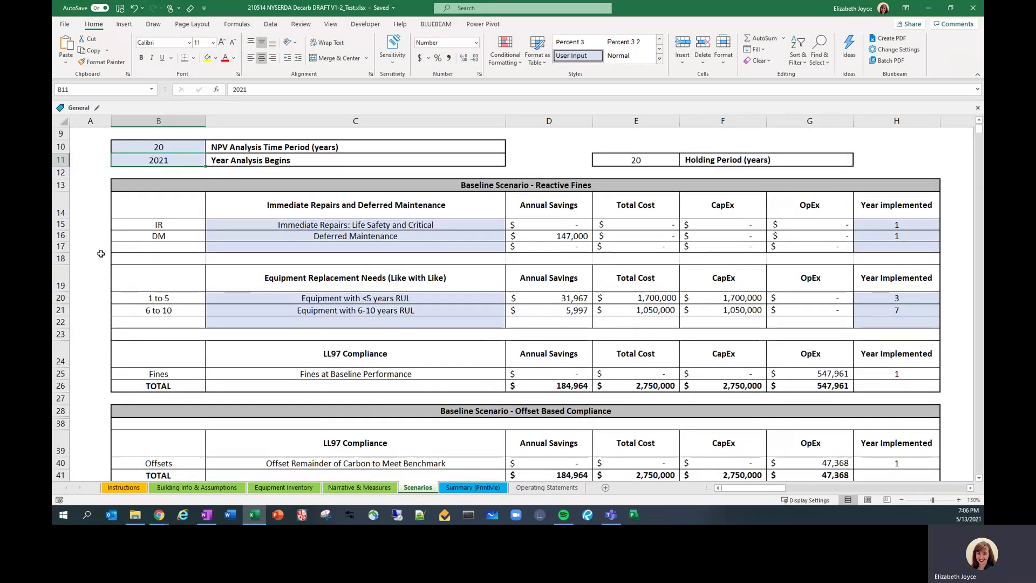
scroll(101, 254, down, 1)
scroll(101, 254, down, 1)
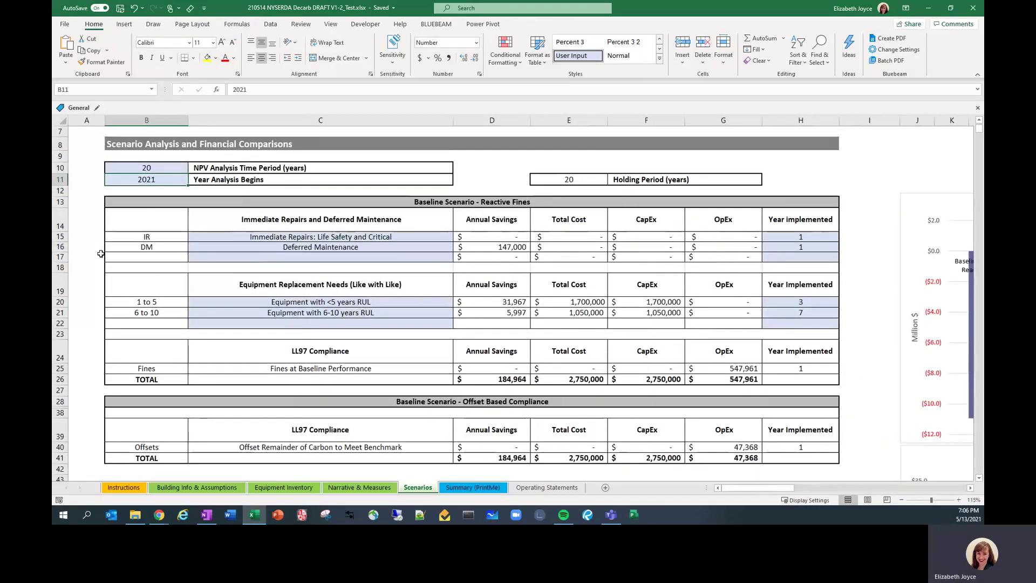
scroll(101, 253, down, 1)
scroll(101, 254, down, 1)
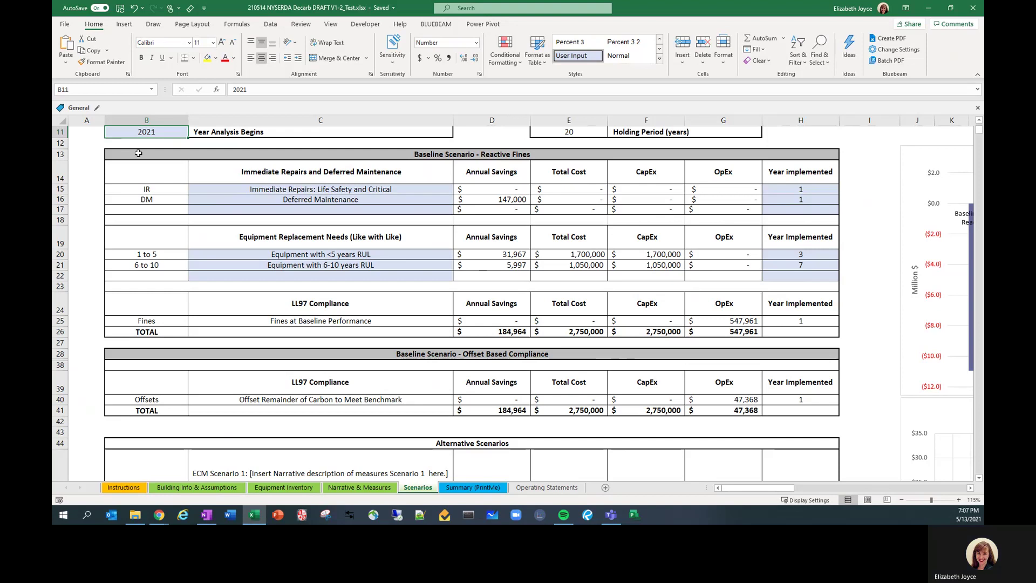
drag(138, 153, 145, 334)
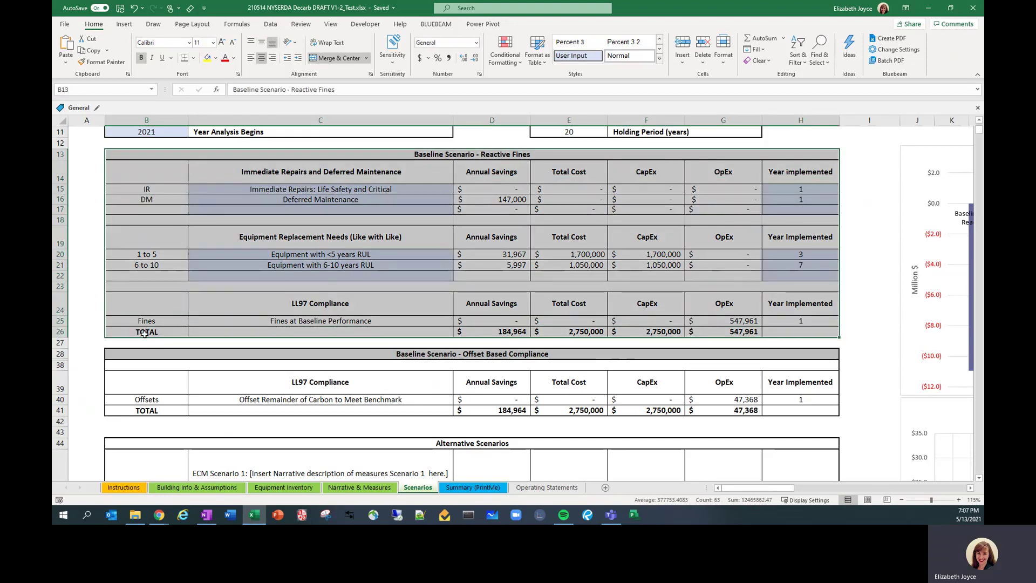
click(139, 226)
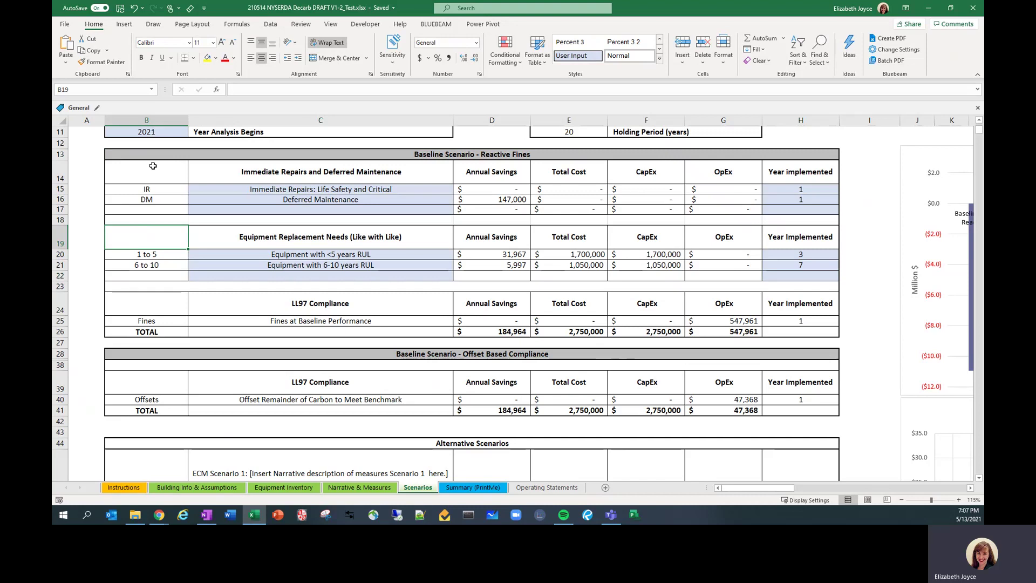
- Examine the Immediate Repairs and Deferred Maintenance rows in the reactive fines baseline, including their implementation years
drag(144, 169, 798, 213)
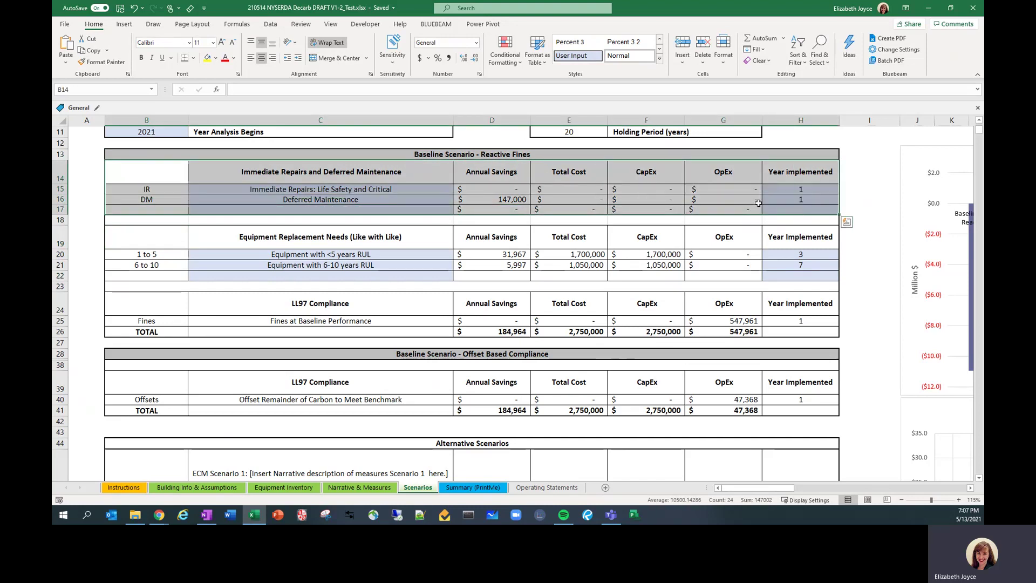
click(438, 189)
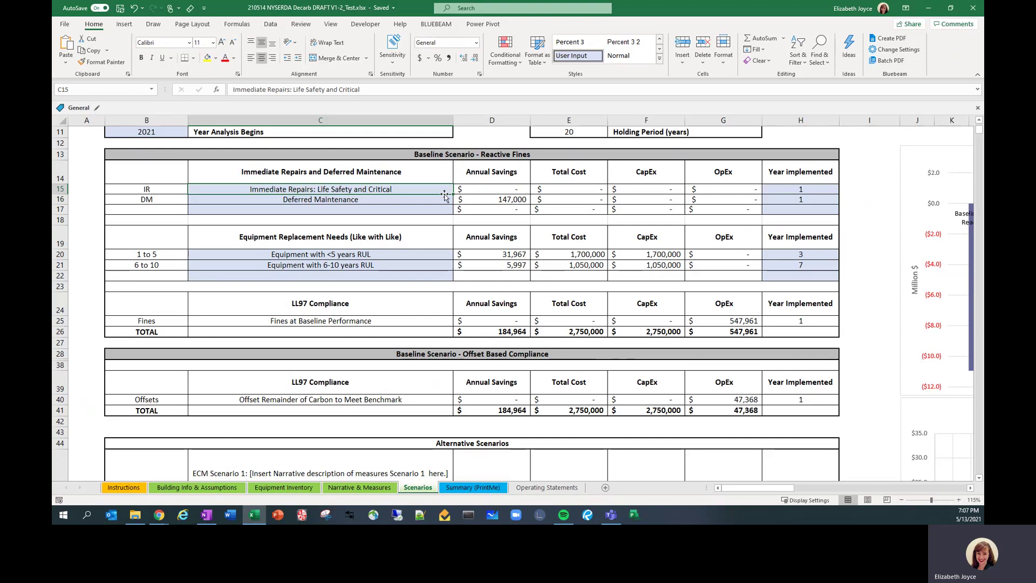
click(441, 199)
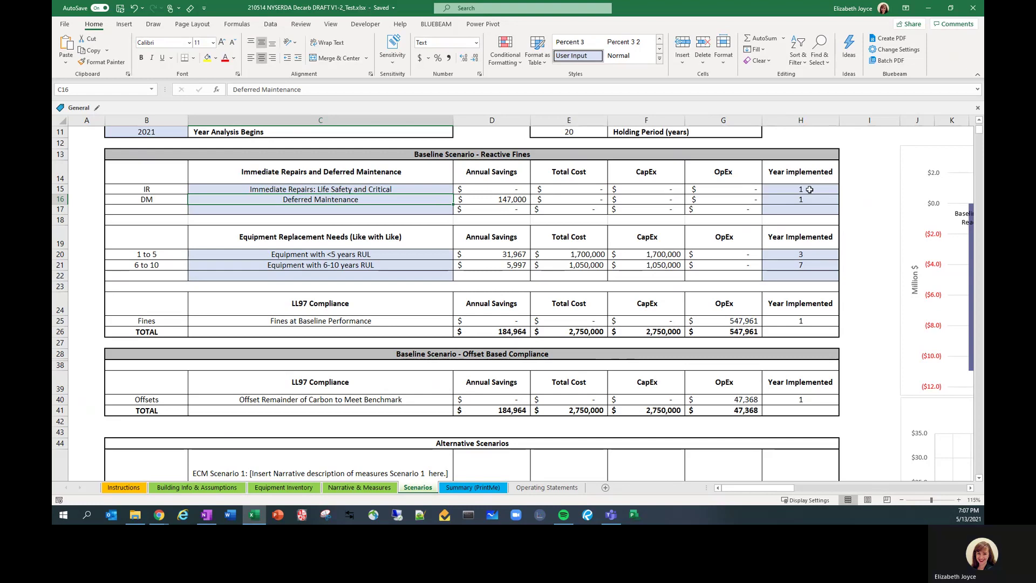
drag(809, 190, 818, 198)
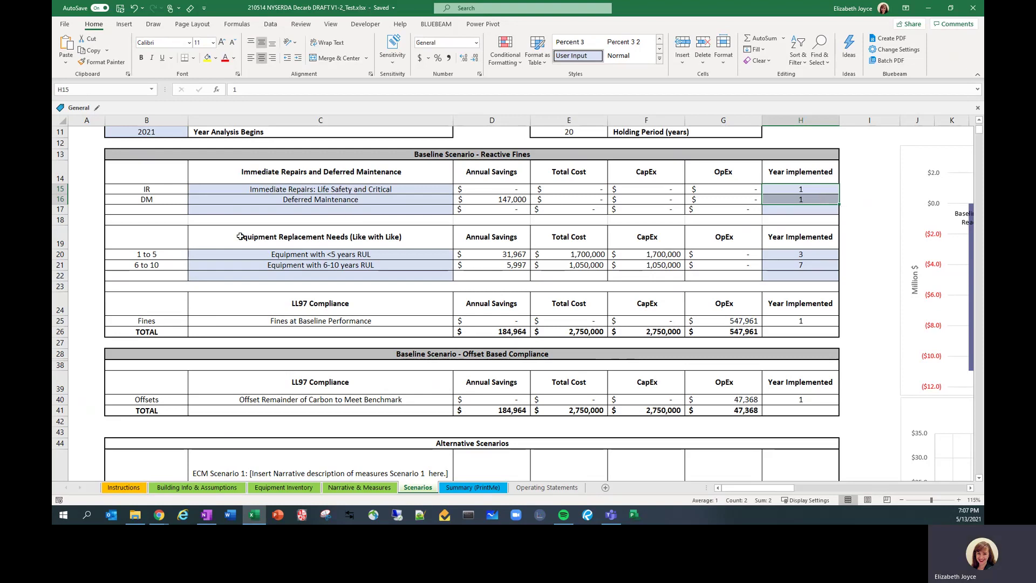
- Examine the like-with-like Equipment Replacement Needs rows, covering both remaining-life groups, their savings and costs, and implementation years
drag(169, 233, 353, 263)
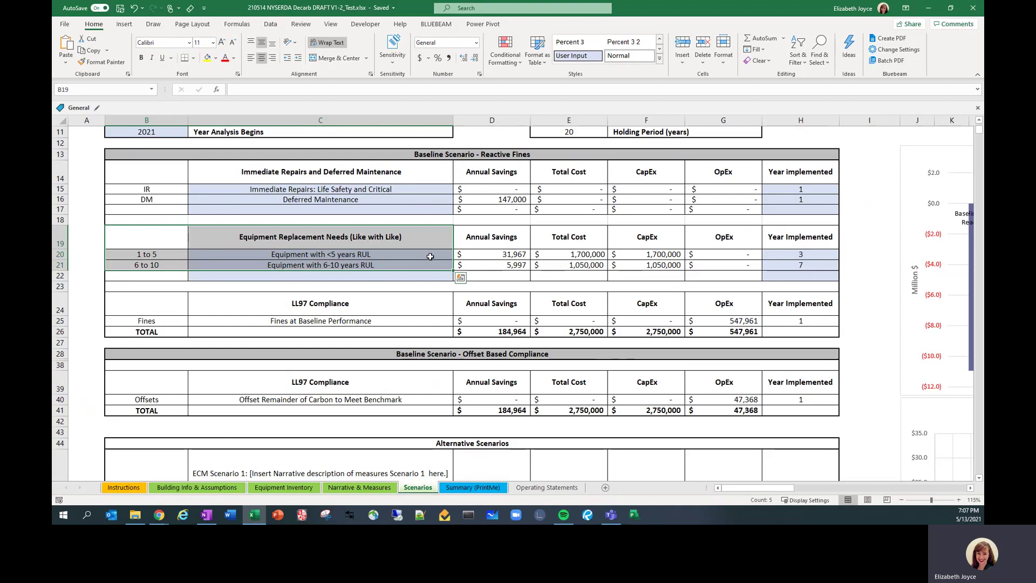
click(430, 256)
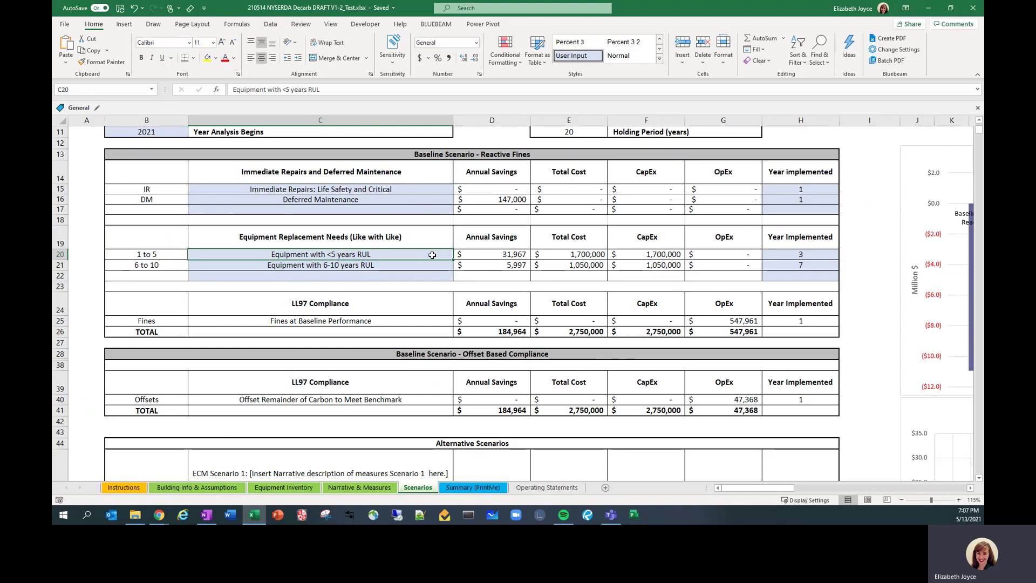
click(437, 266)
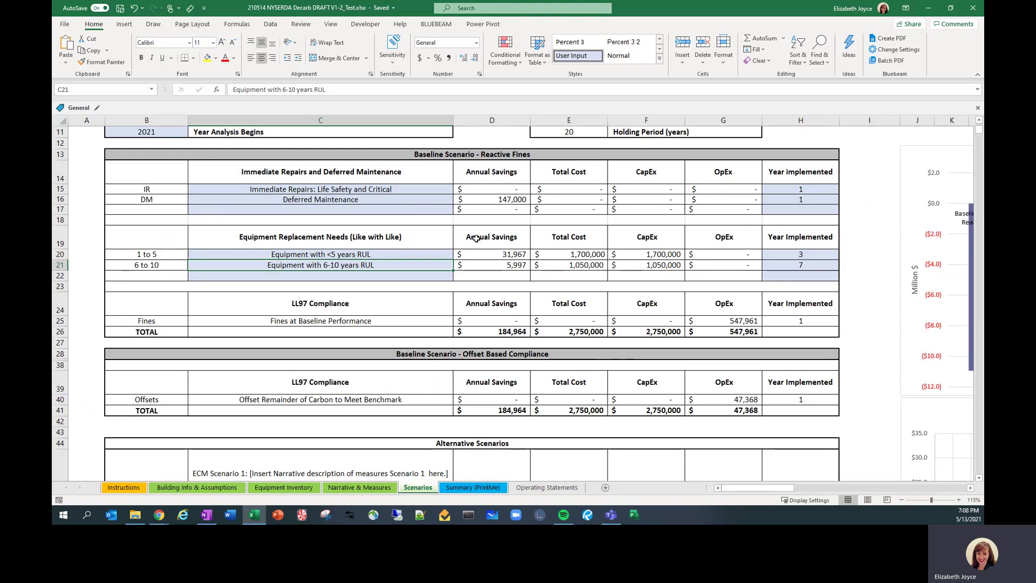
drag(491, 238, 729, 263)
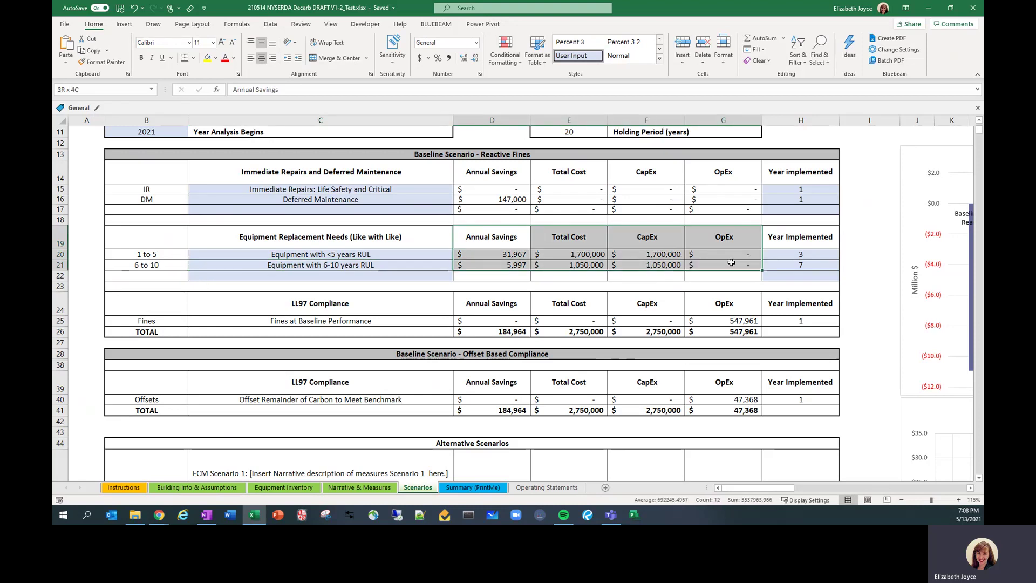
drag(732, 263, 732, 263)
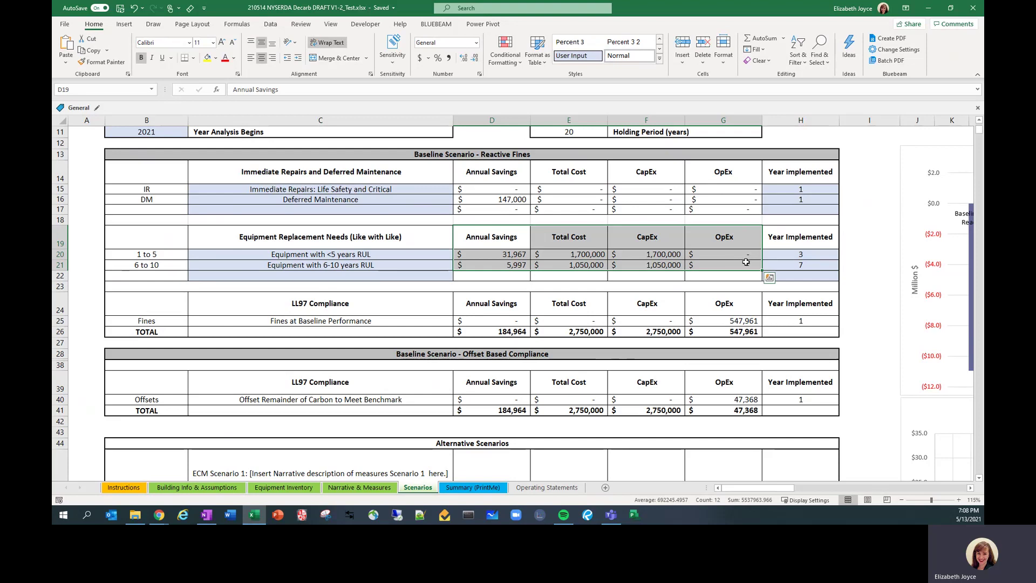
click(825, 254)
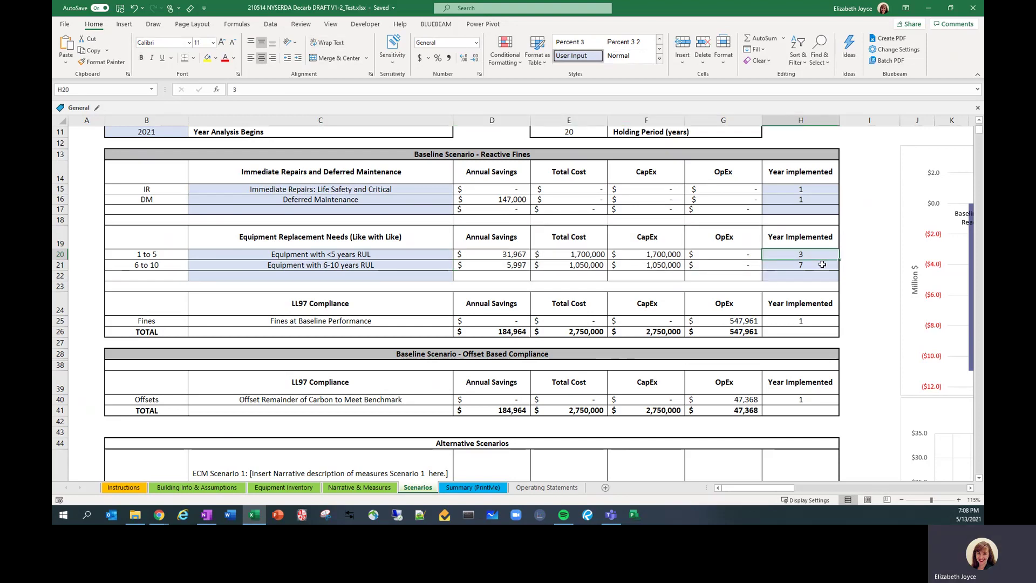
click(822, 264)
click(822, 251)
click(822, 264)
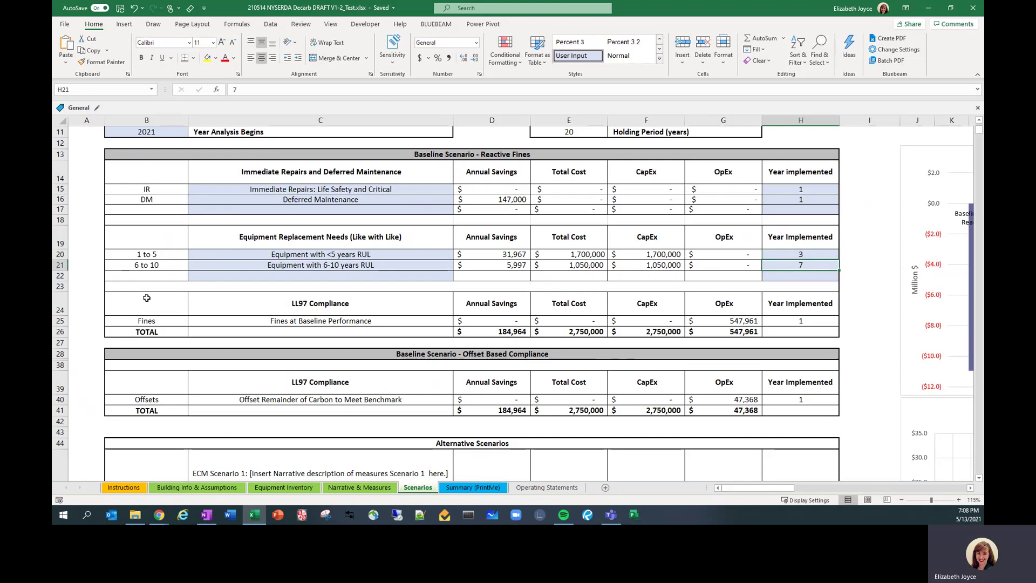
- Examine the LL97 Compliance fines row at baseline performance in the reactive fines baseline
drag(146, 298, 805, 322)
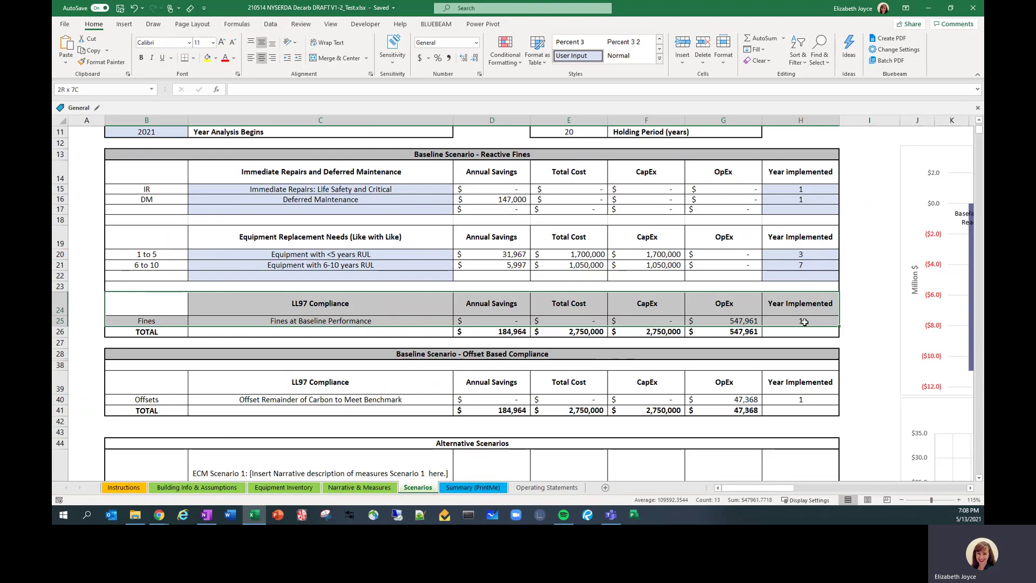
drag(804, 322, 804, 321)
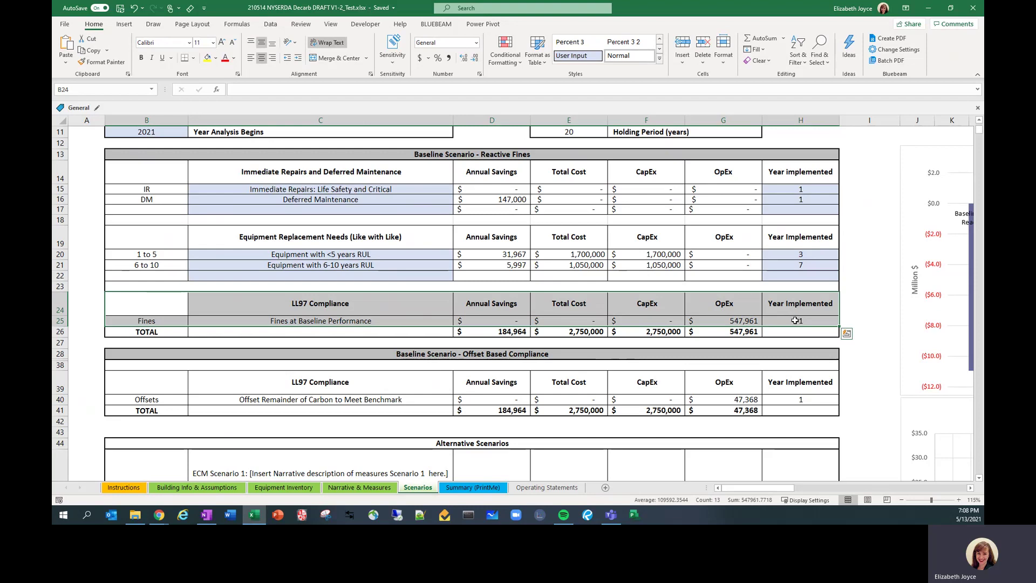
click(855, 359)
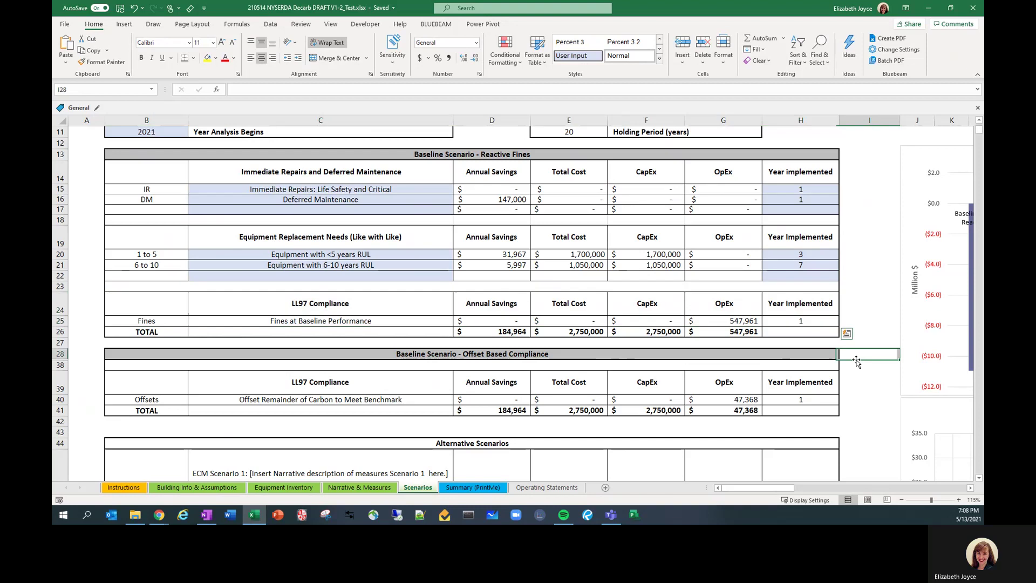
- Review the Baseline Scenario - Offset Based Compliance table and inspect the OpEx formula of its carbon offset row
scroll(752, 357, down, 2)
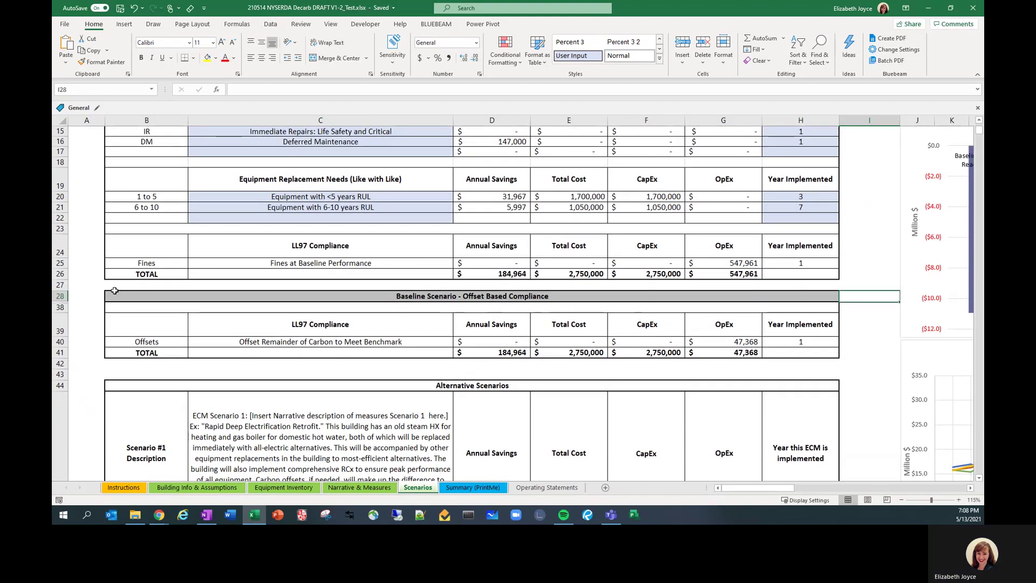
drag(118, 294, 114, 353)
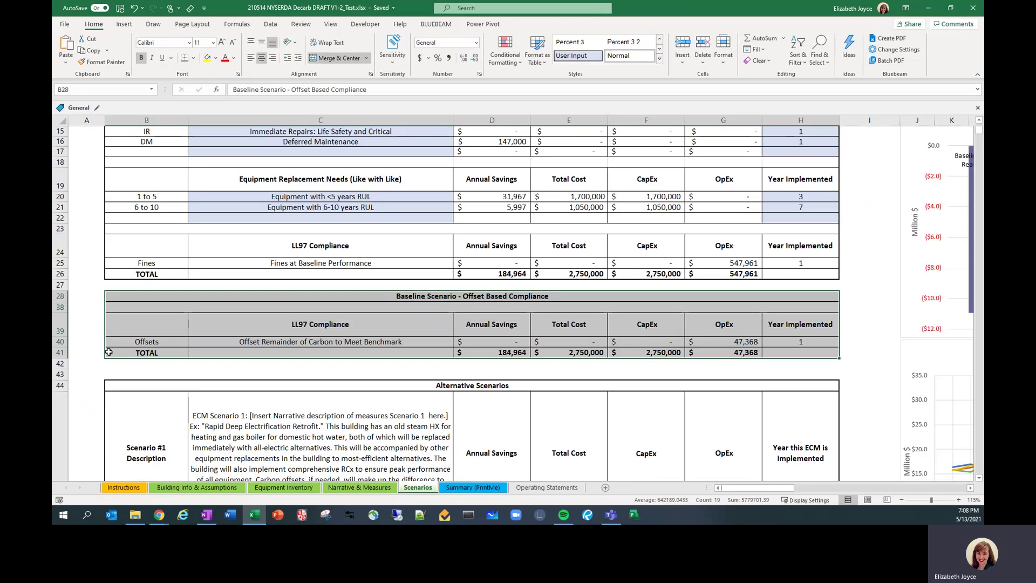
scroll(111, 353, up, 2)
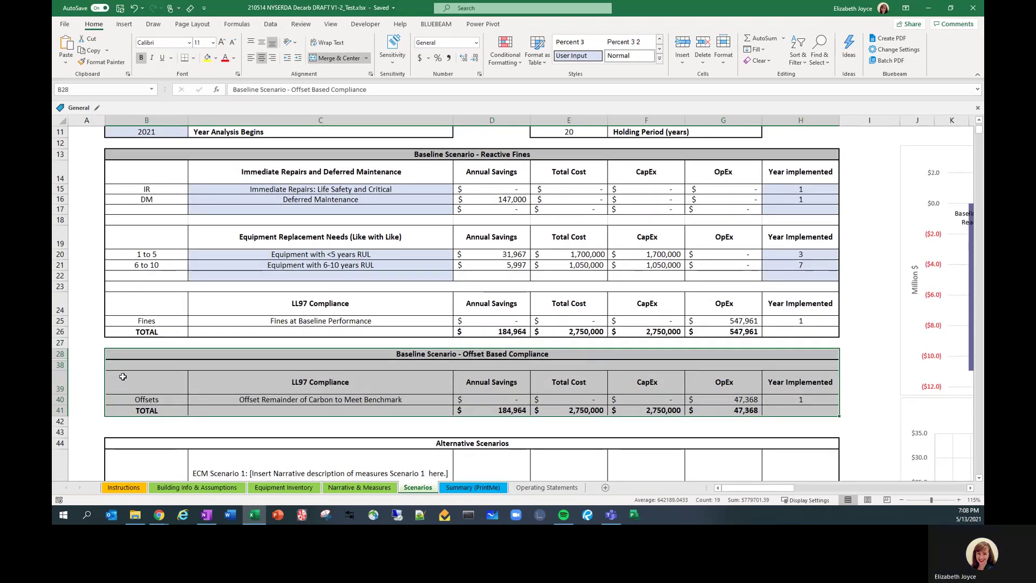
drag(122, 376, 827, 402)
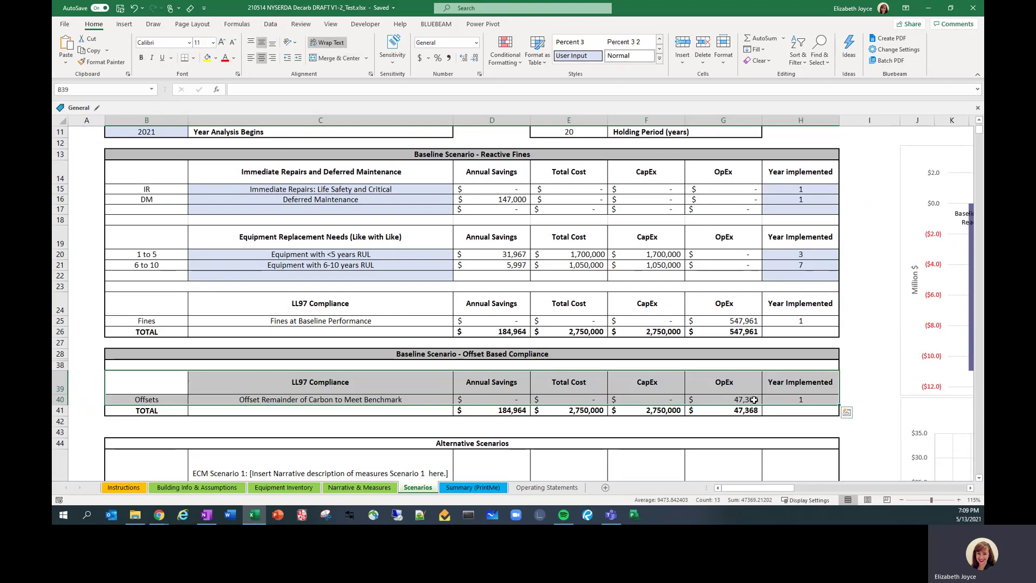
click(754, 399)
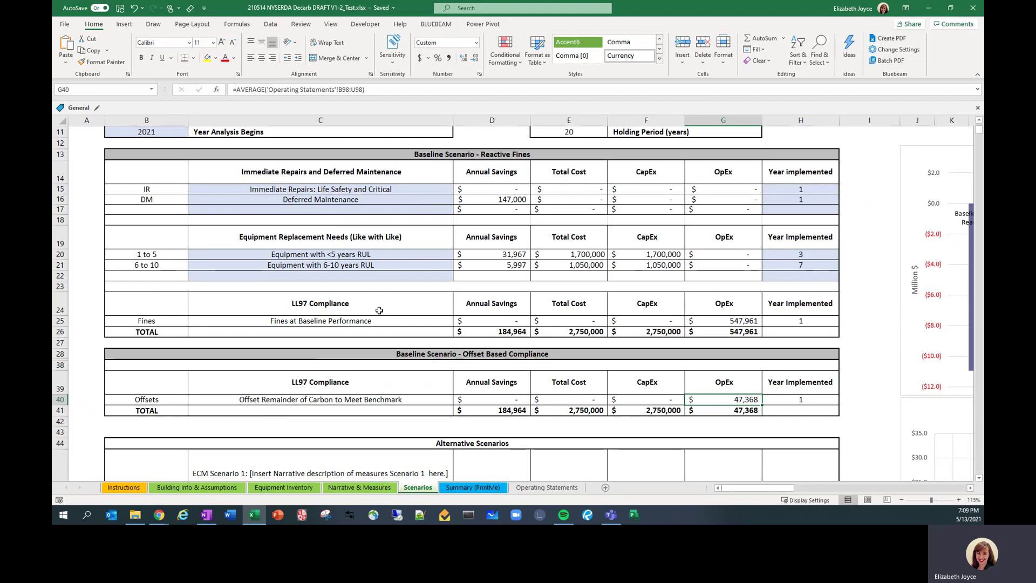
scroll(404, 317, down, 1)
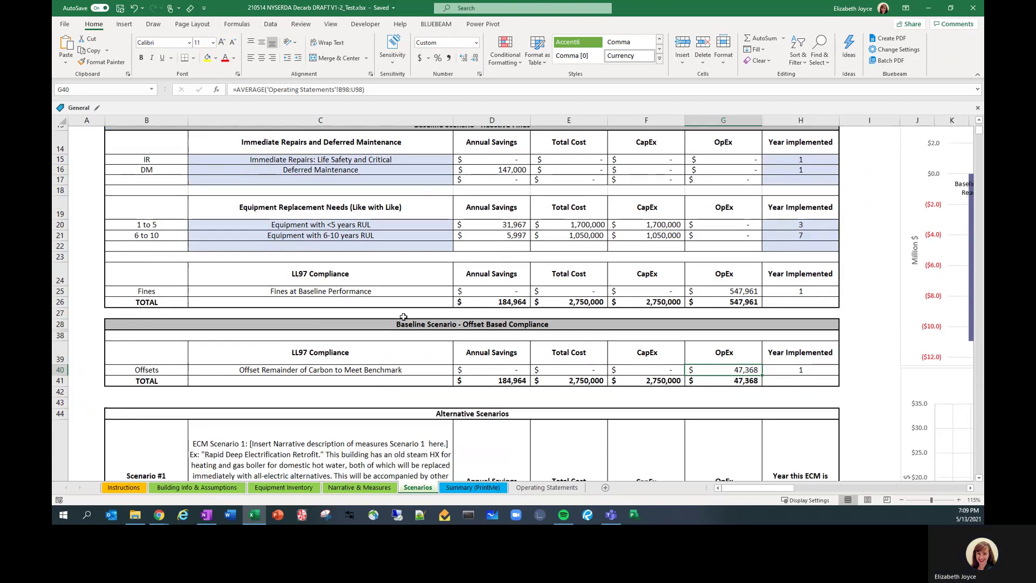
- Examine Scenario 1's ECM rows under Alternative Scenarios, including the list of measures available for ECM 1
scroll(404, 317, down, 6)
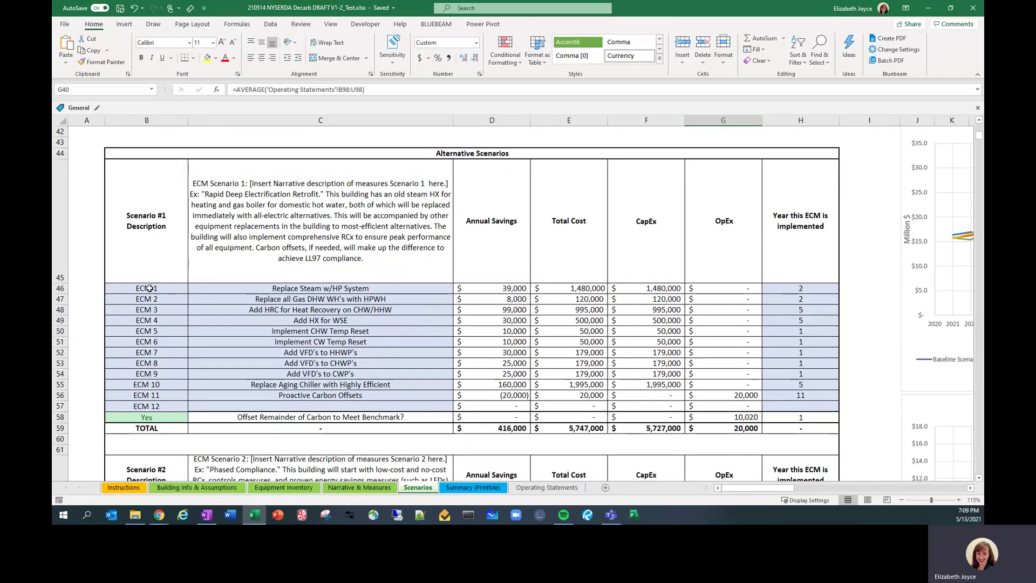
drag(149, 288, 156, 406)
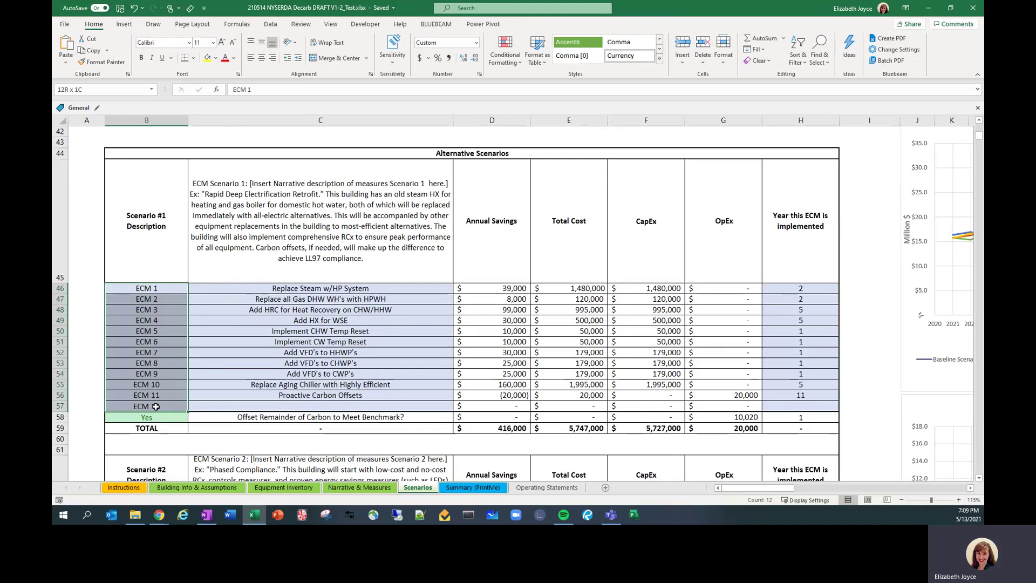
click(415, 288)
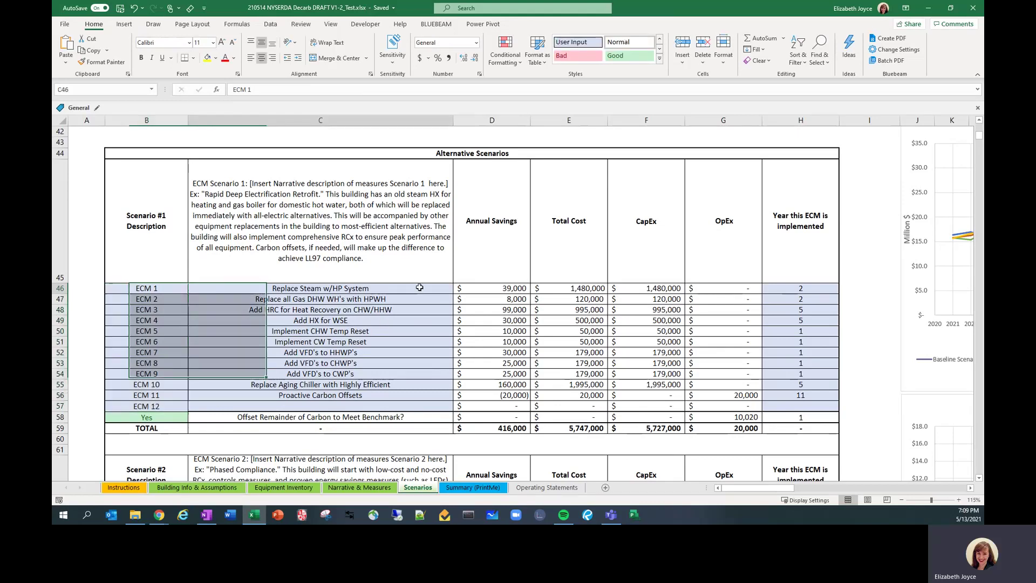
click(457, 289)
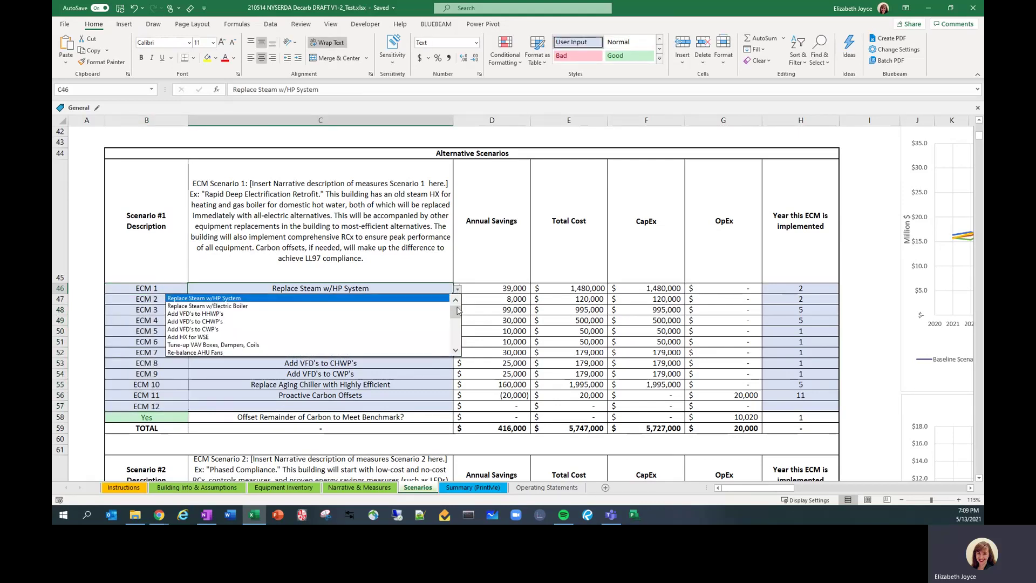
mouse_move(456, 311)
mouse_down()
mouse_move(455, 351)
mouse_move(460, 313)
mouse_up()
click(469, 292)
click(473, 288)
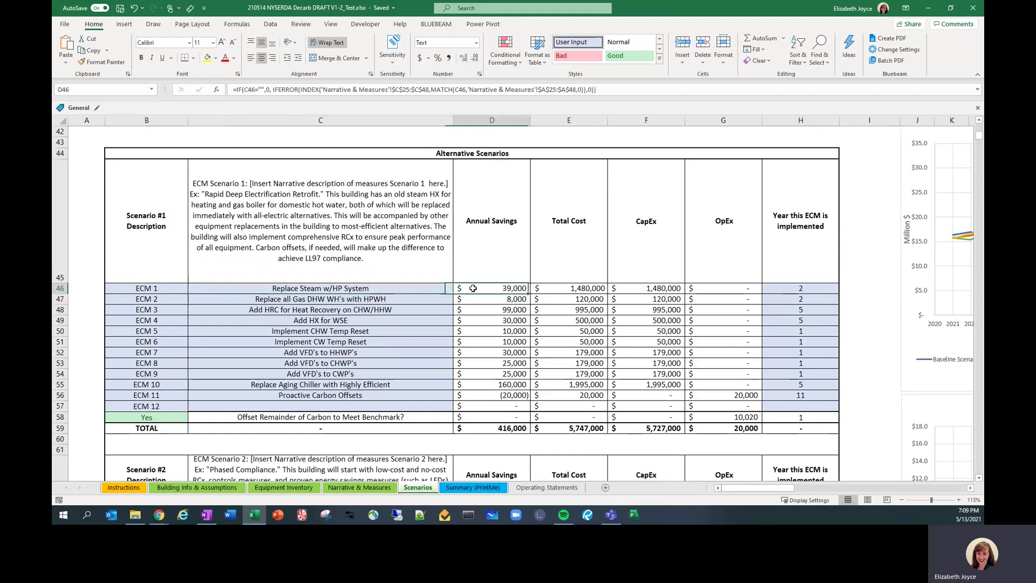
- Examine ECM 1's savings and cost cells in Scenario 1, along with its implementation year
drag(472, 288, 742, 290)
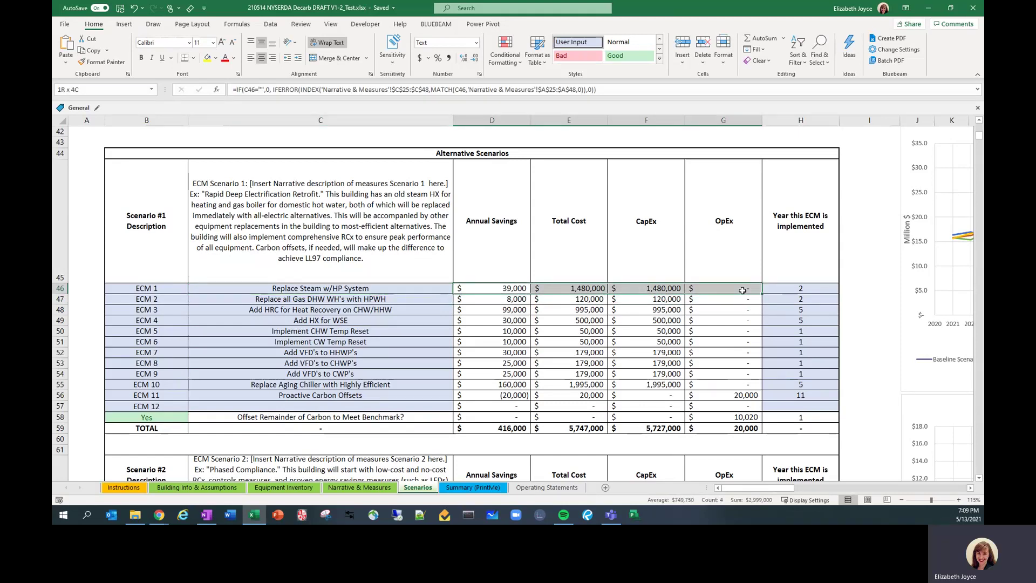
drag(743, 290, 744, 291)
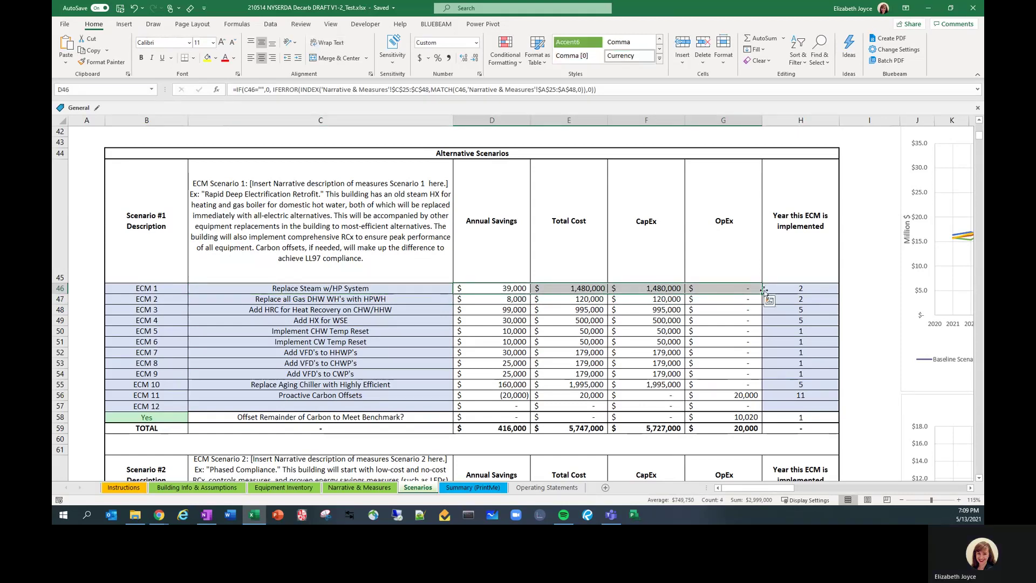
click(831, 288)
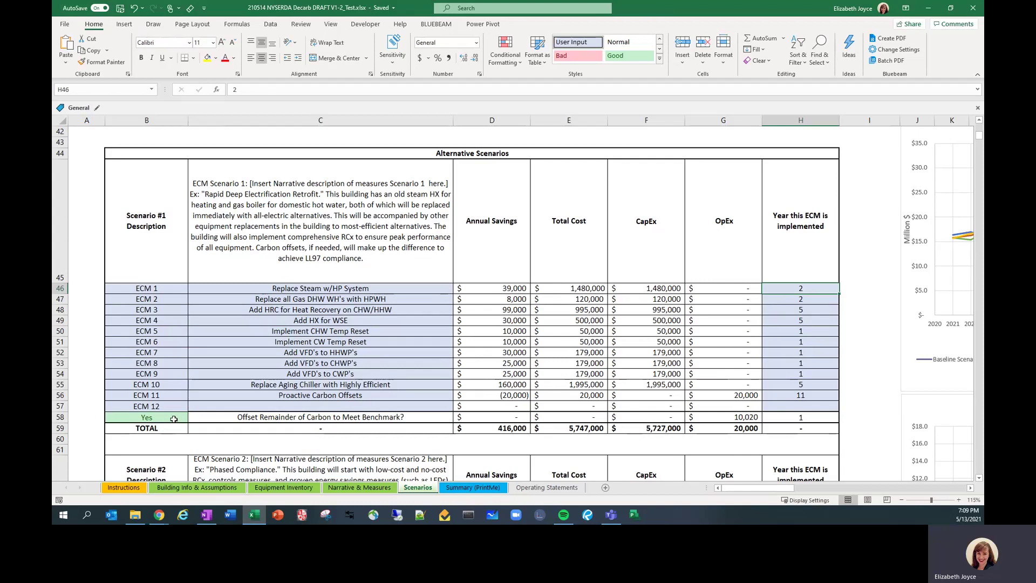
- Review Scenario 1's row for offsetting the remainder of carbon, checking its Yes/No options and OpEx formula
drag(173, 419, 780, 416)
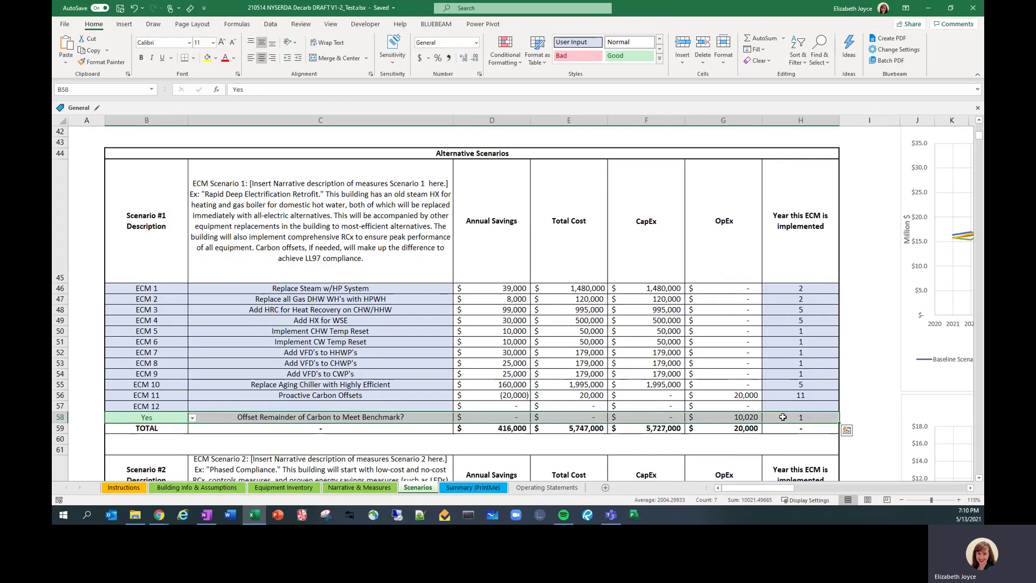
click(191, 419)
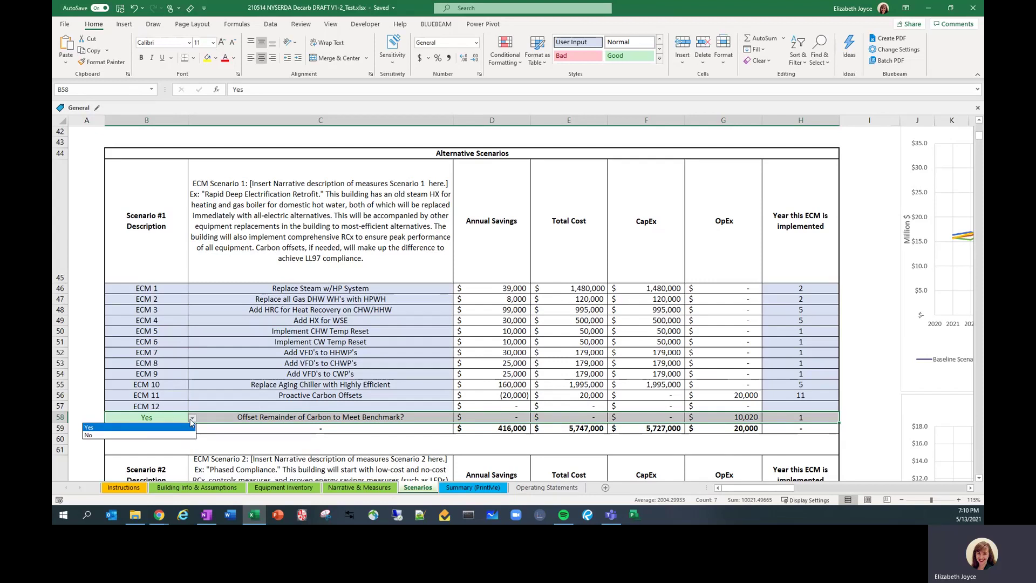
click(190, 420)
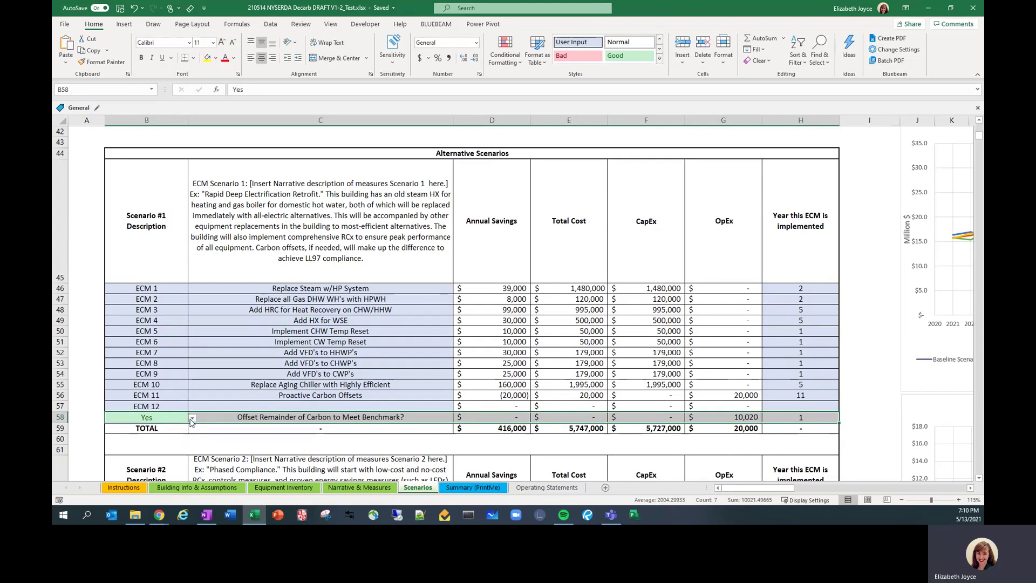
click(700, 416)
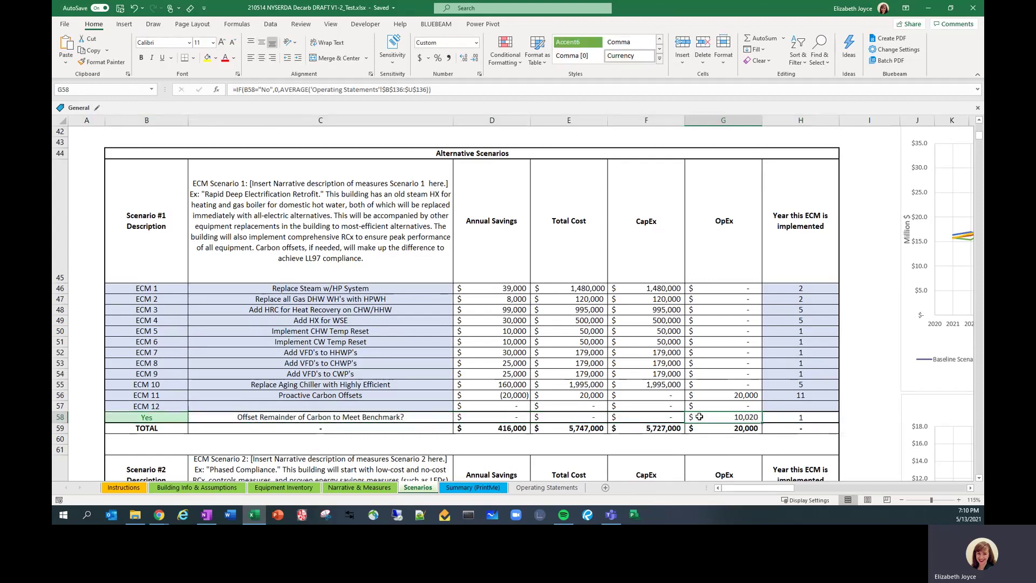
- Set Scenario 1's "Offset Remainder of Carbon to Meet Benchmark?" option to No and check the row's values
click(172, 417)
click(192, 419)
click(135, 435)
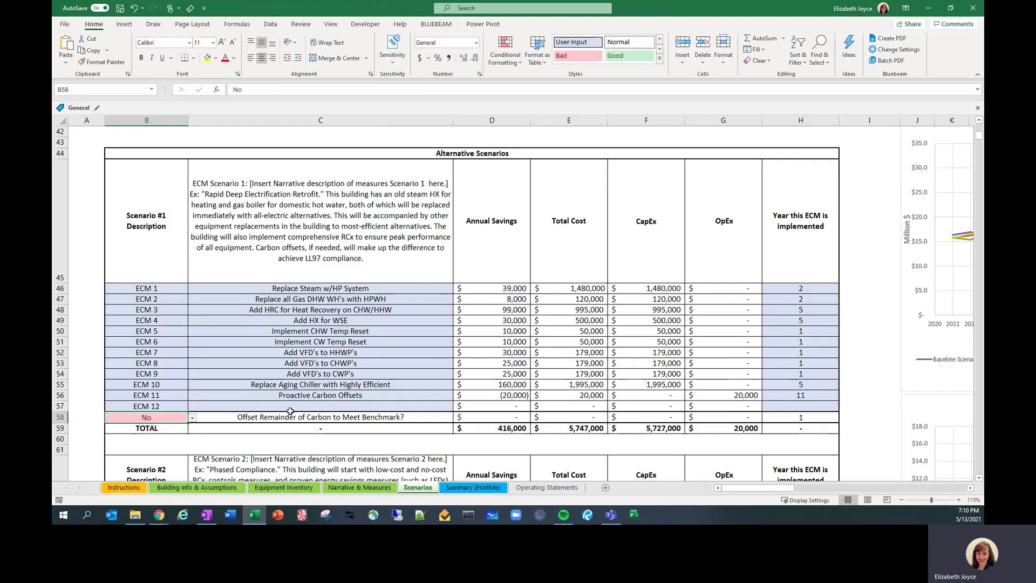
drag(319, 419, 795, 428)
click(796, 419)
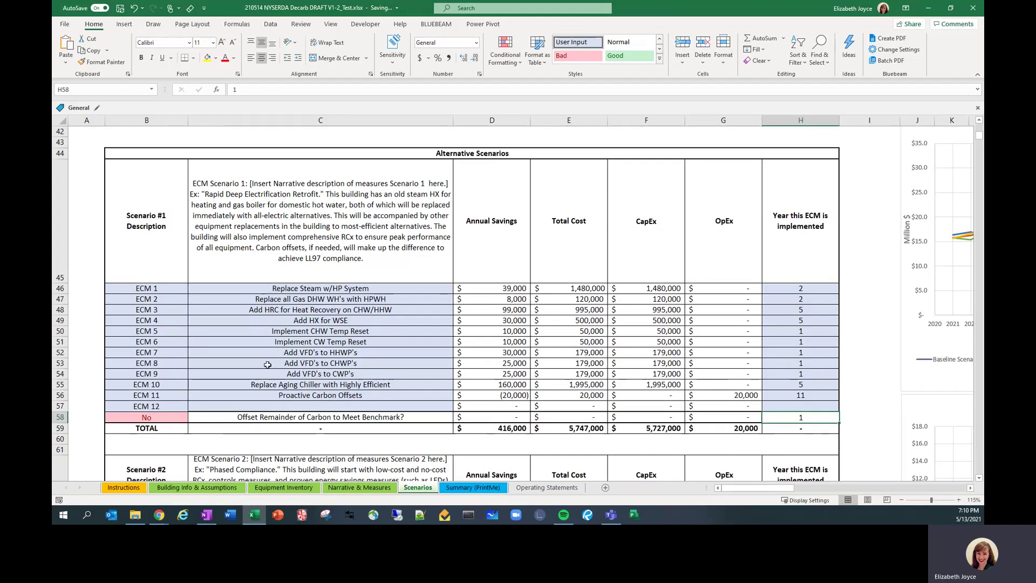
- Set Scenario 1's "Offset Remainder of Carbon to Meet Benchmark?" option back to Yes
click(177, 420)
click(192, 418)
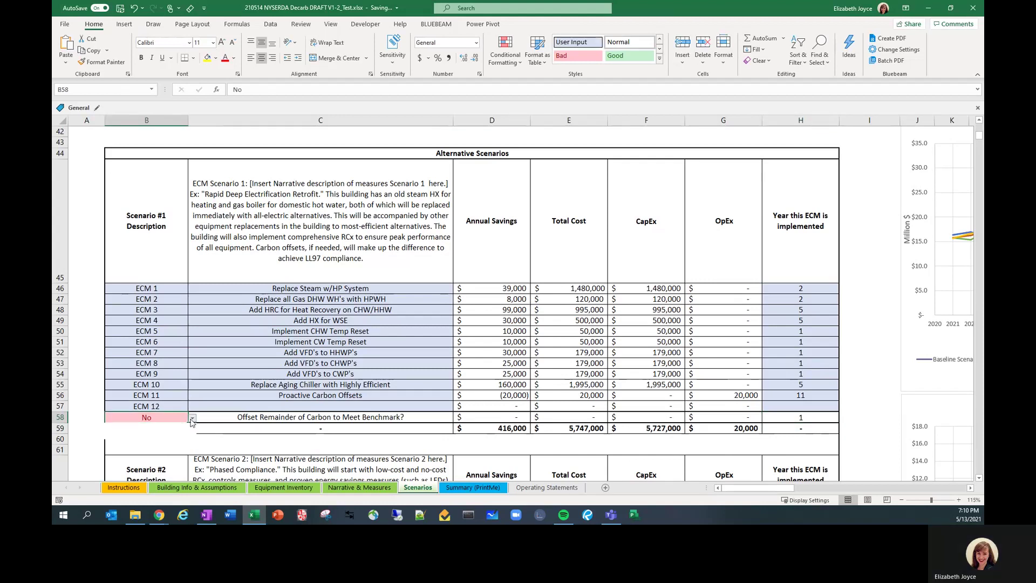
click(180, 427)
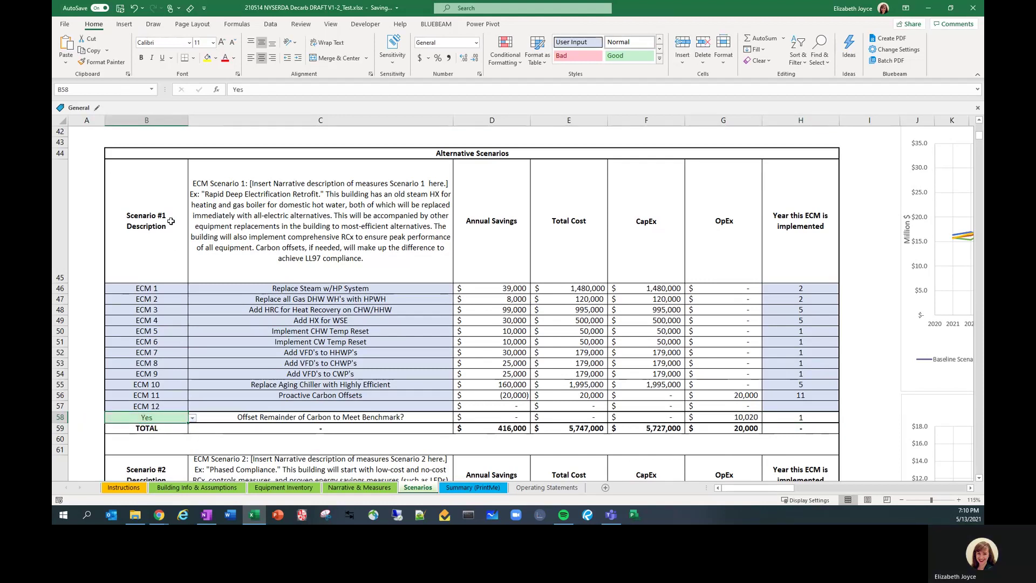
- Look over the alternative scenario tables and return to the Scenario 1 narrative description and its measures
click(182, 189)
scroll(180, 216, down, 4)
scroll(179, 223, down, 5)
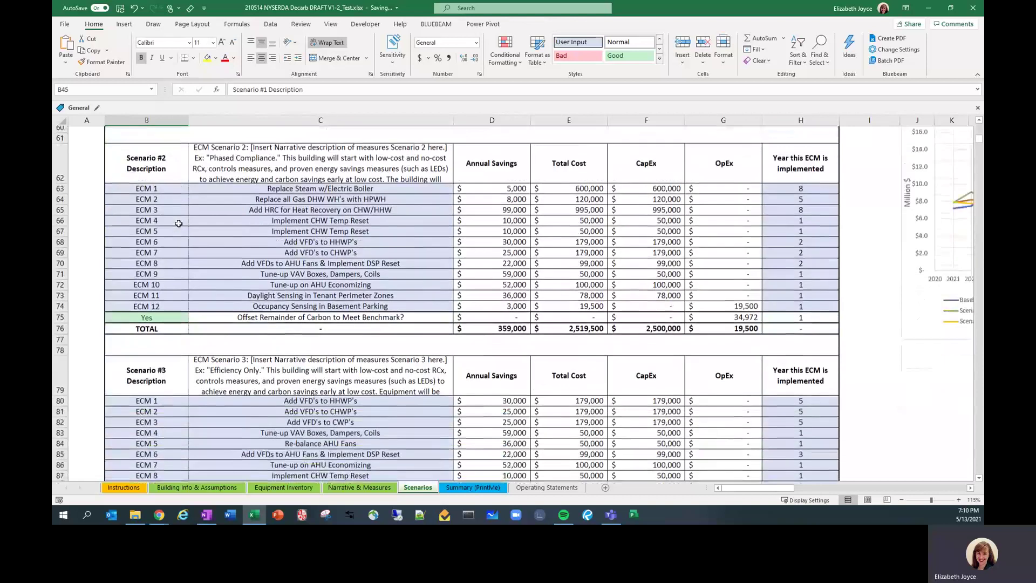
scroll(175, 260, up, 7)
scroll(174, 259, up, 4)
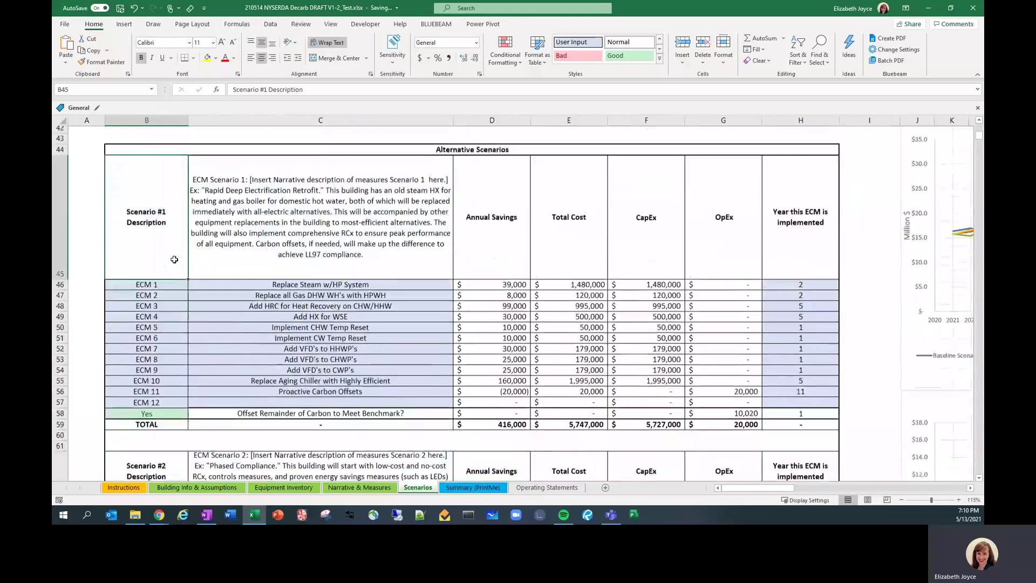
scroll(175, 258, down, 1)
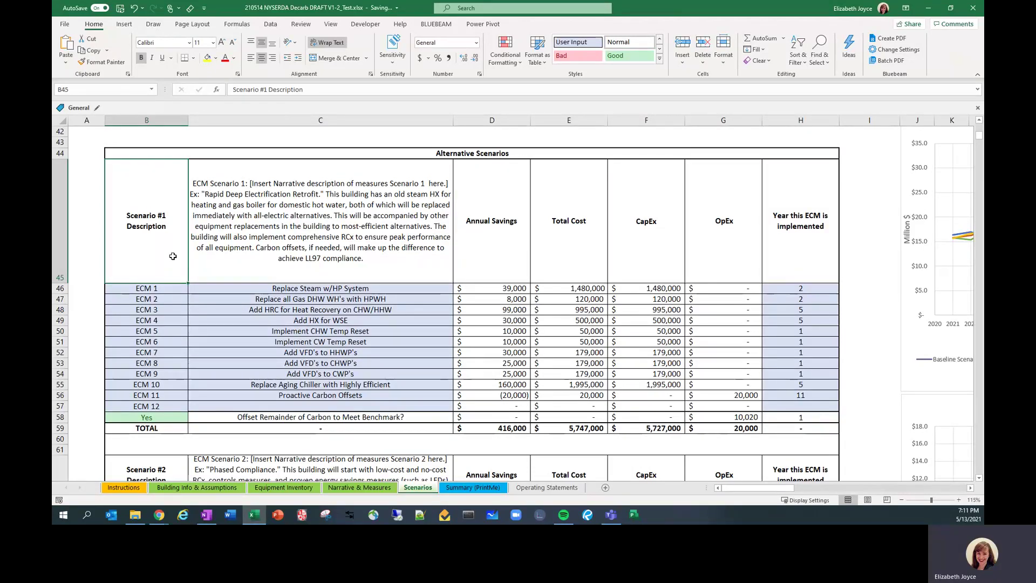
- Examine the Scenario 2 "Phased Compliance" and Scenario 3 "Efficiency Only" tables with their measures and implementation years
scroll(349, 304, down, 5)
scroll(350, 304, up, 1)
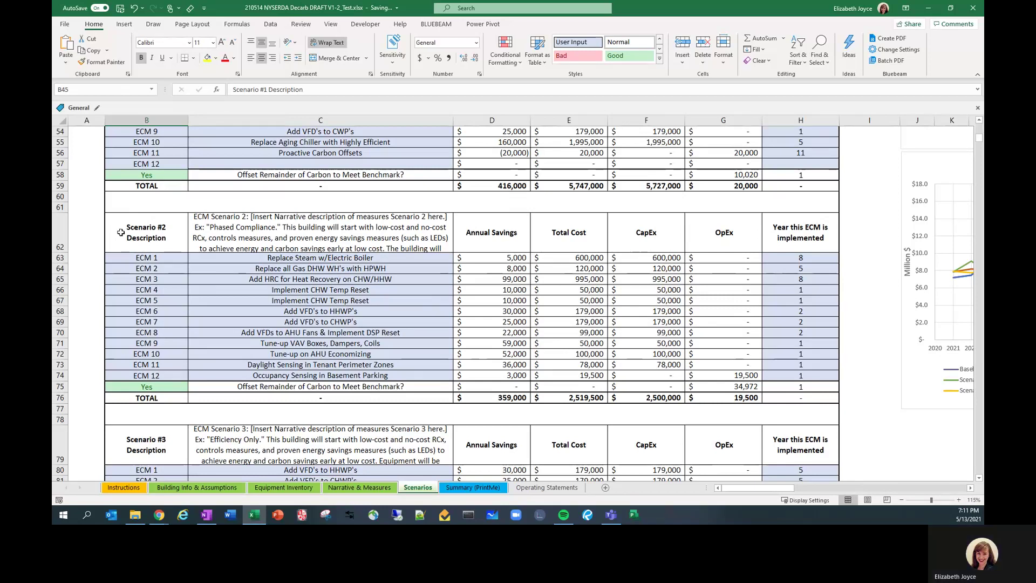
scroll(135, 240, down, 3)
scroll(136, 240, down, 2)
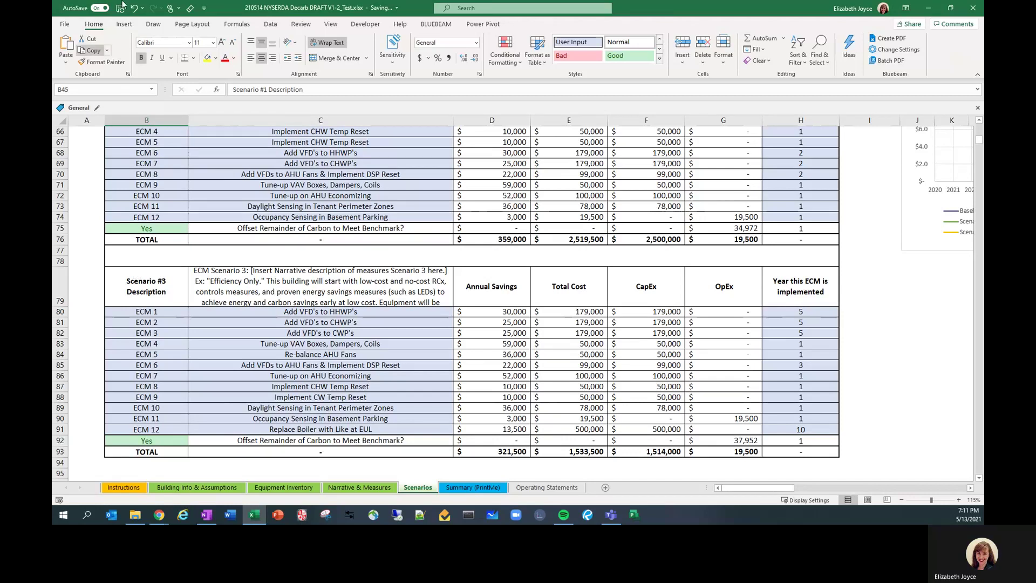
click(385, 261)
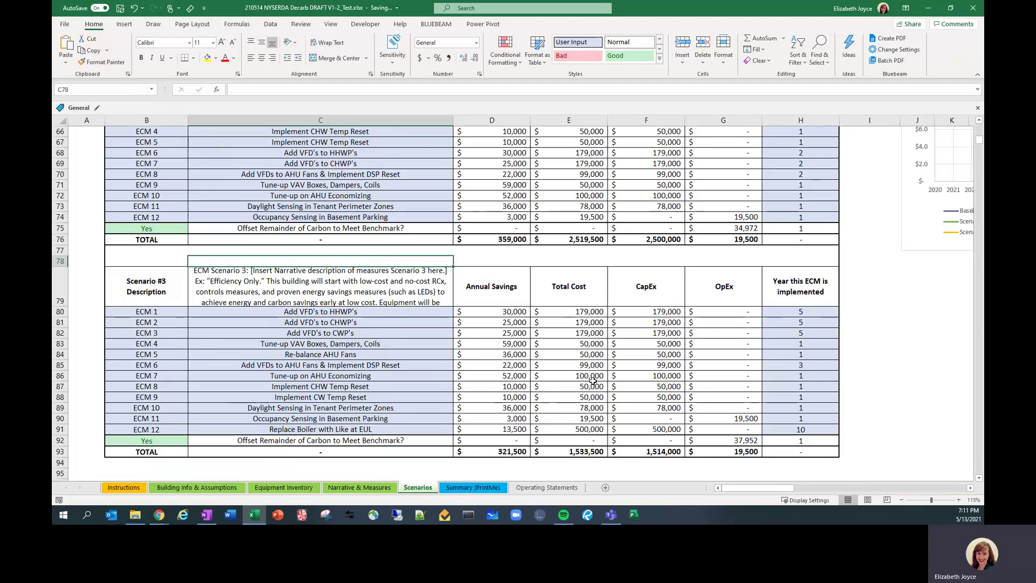
- Examine the Relative NPV of Scenarios chart, comparing both baseline scenarios with Scenarios 1 to 3
scroll(594, 382, down, 1)
mouse_move(760, 488)
mouse_down()
mouse_move(789, 488)
mouse_move(774, 488)
mouse_up()
scroll(477, 314, up, 6)
scroll(477, 315, up, 14)
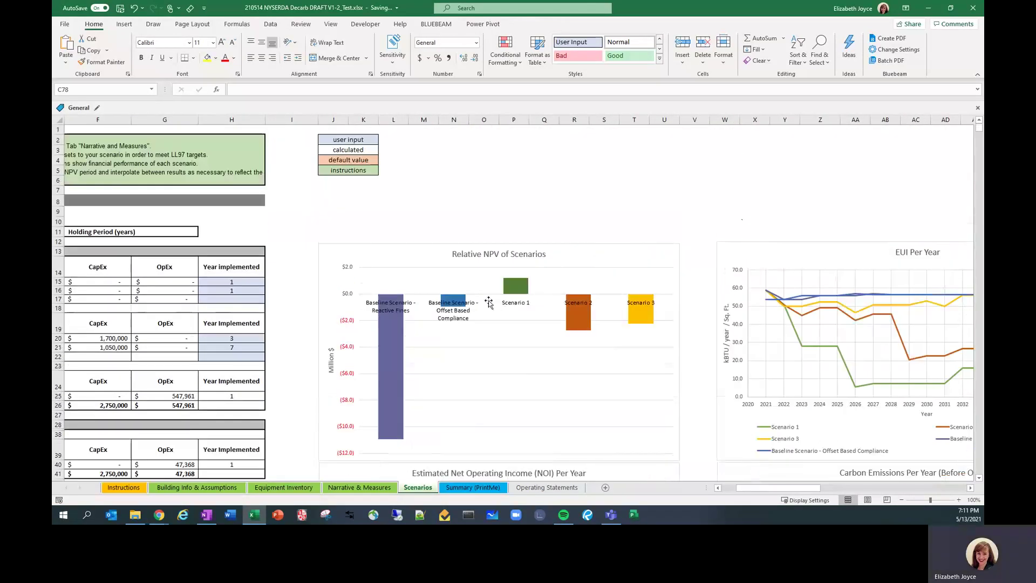
scroll(704, 367, up, 1)
scroll(704, 367, up, 1)
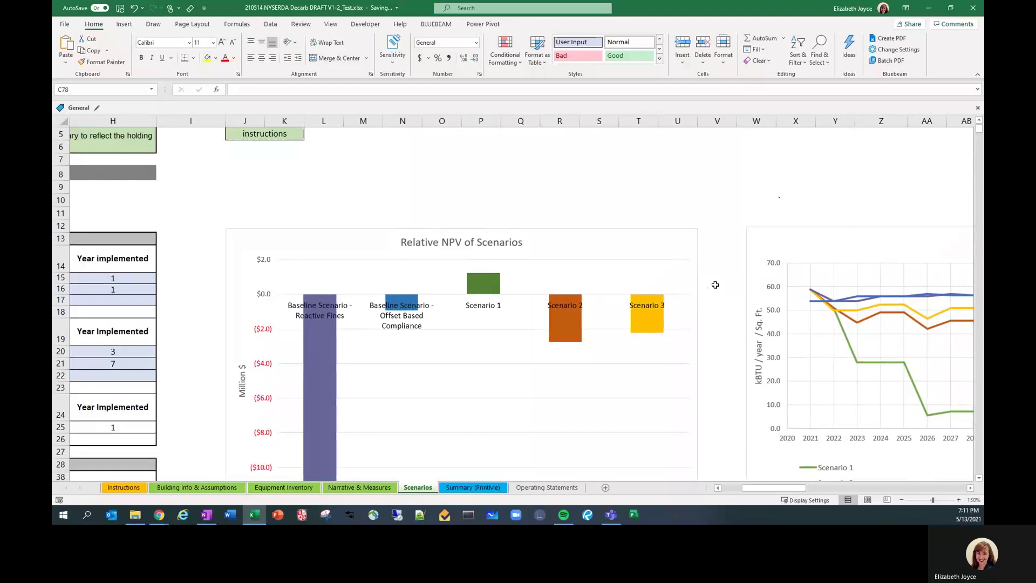
scroll(715, 284, down, 2)
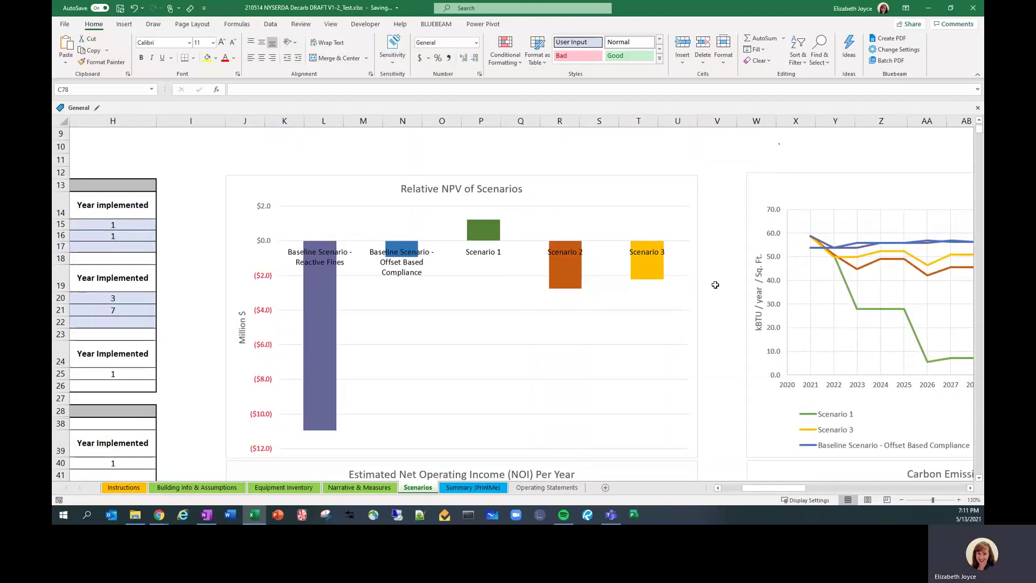
click(979, 478)
click(980, 478)
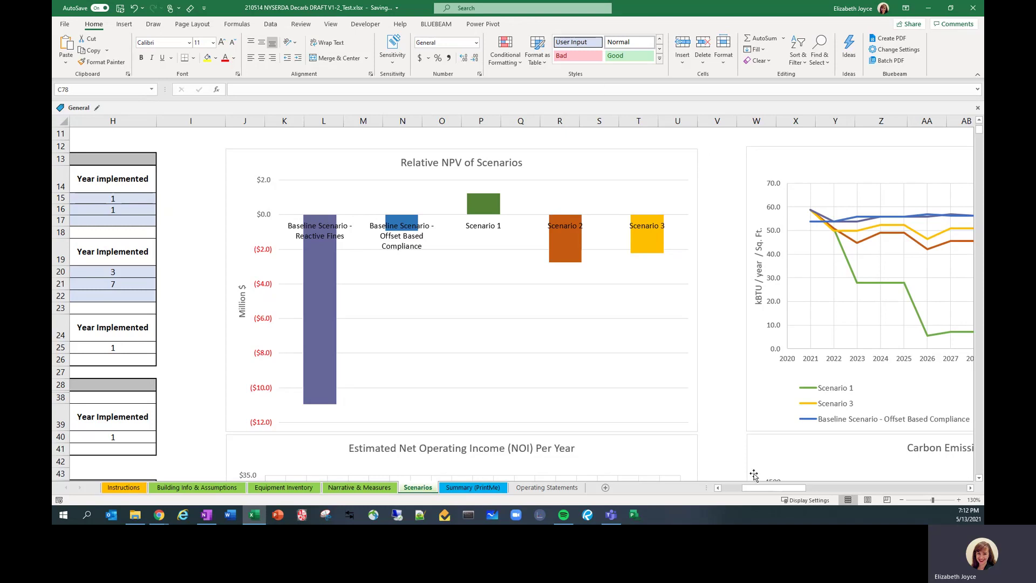
- Set the NPV Analysis Time Period to 15 years
click(730, 487)
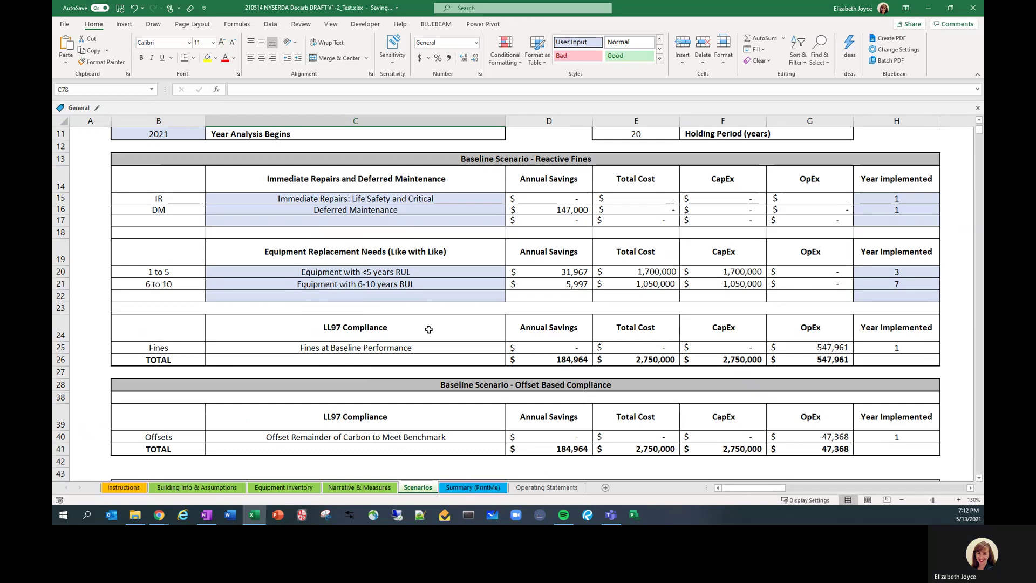
scroll(171, 176, up, 2)
click(171, 176)
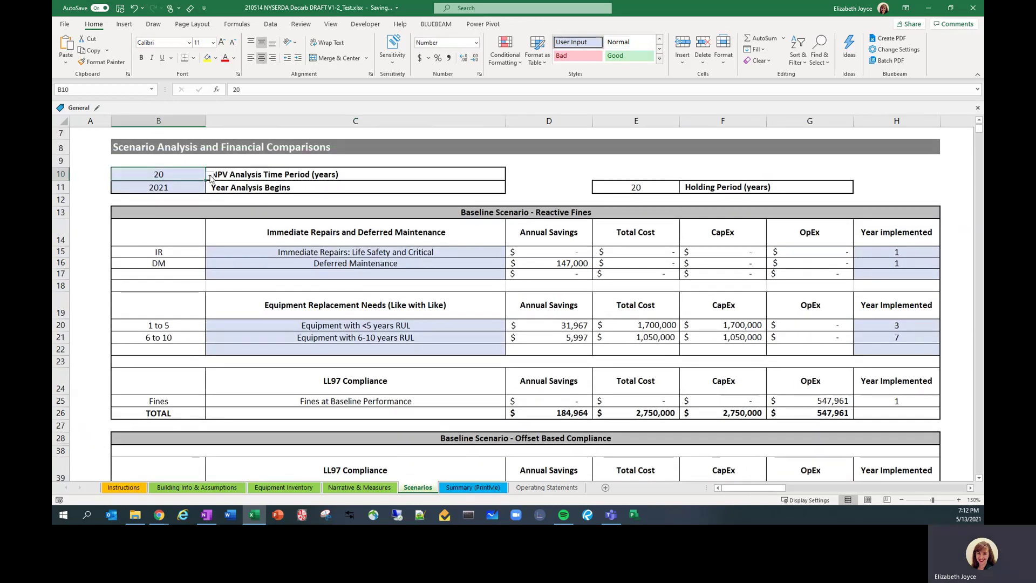
click(209, 176)
click(188, 203)
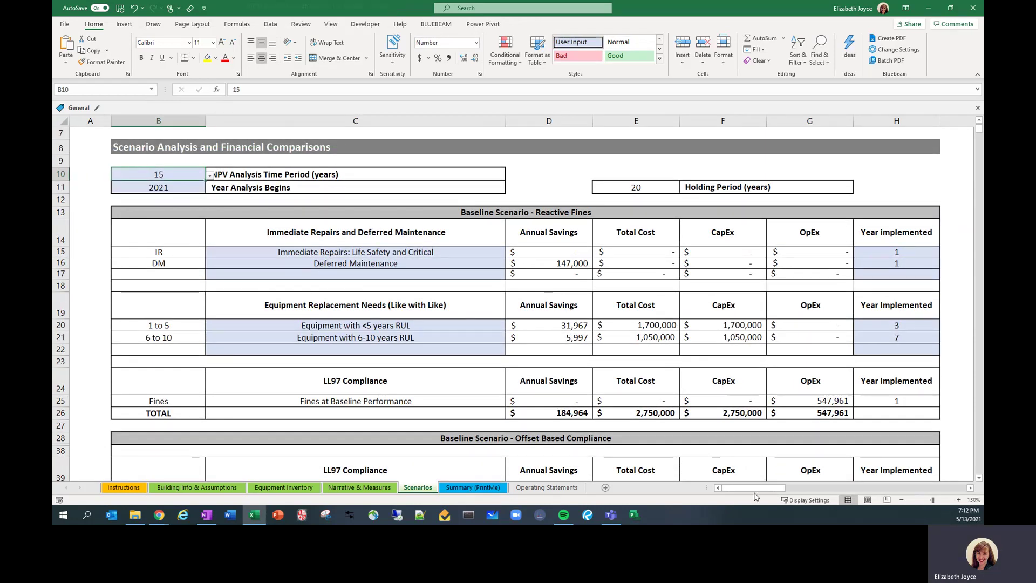
- Examine the Relative NPV of Scenarios chart for the 15-year period and the Estimated Net Operating Income Per Year chart
drag(739, 488, 753, 489)
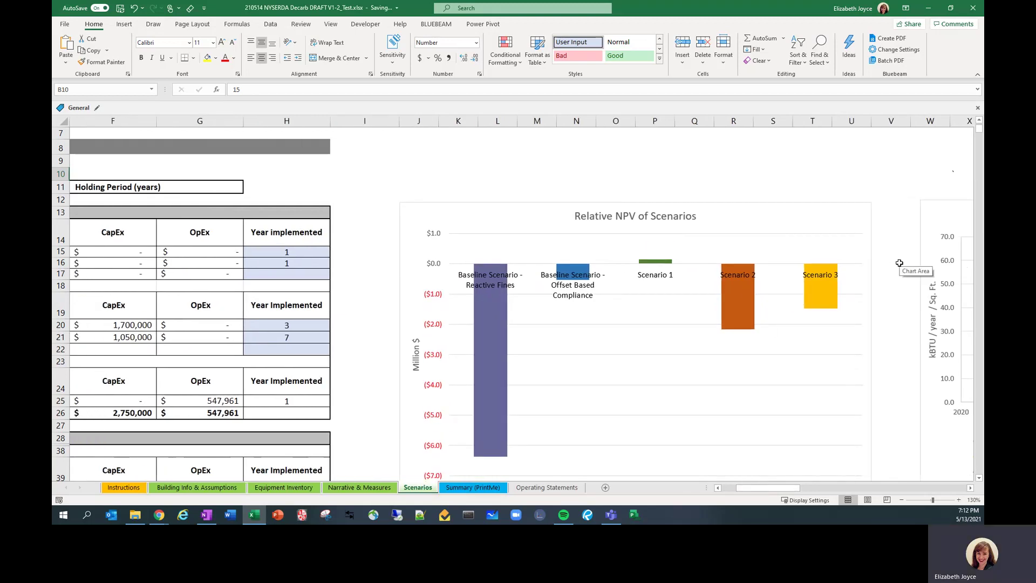
ctrl+scroll(879, 317, up, 1)
scroll(881, 319, down, 1)
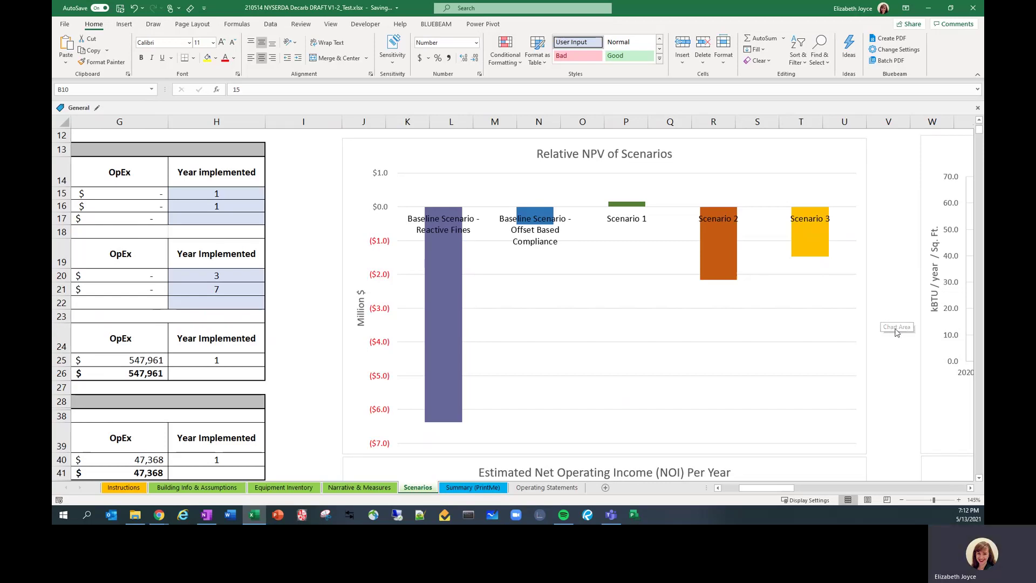
scroll(896, 318, down, 5)
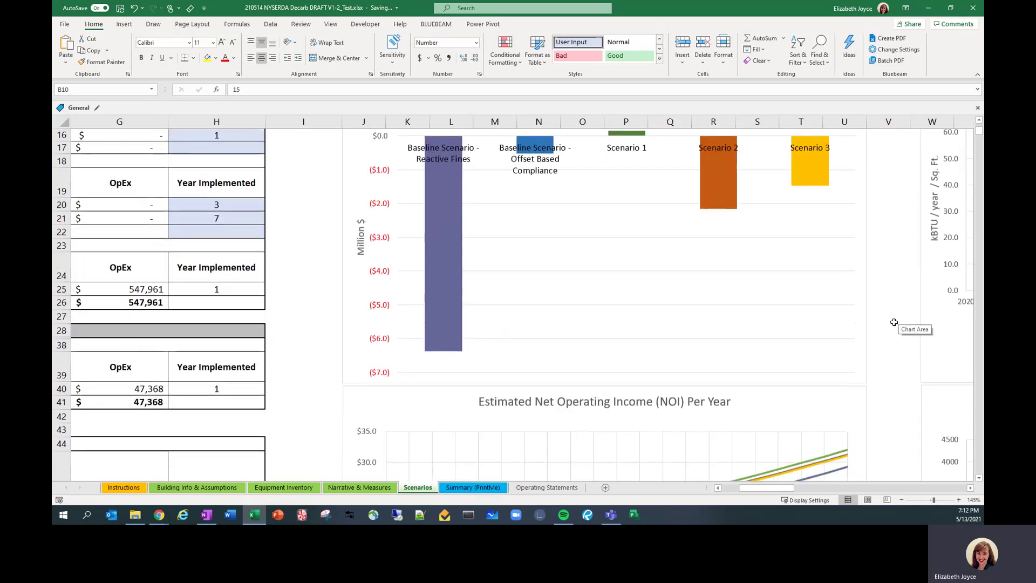
scroll(894, 322, down, 1)
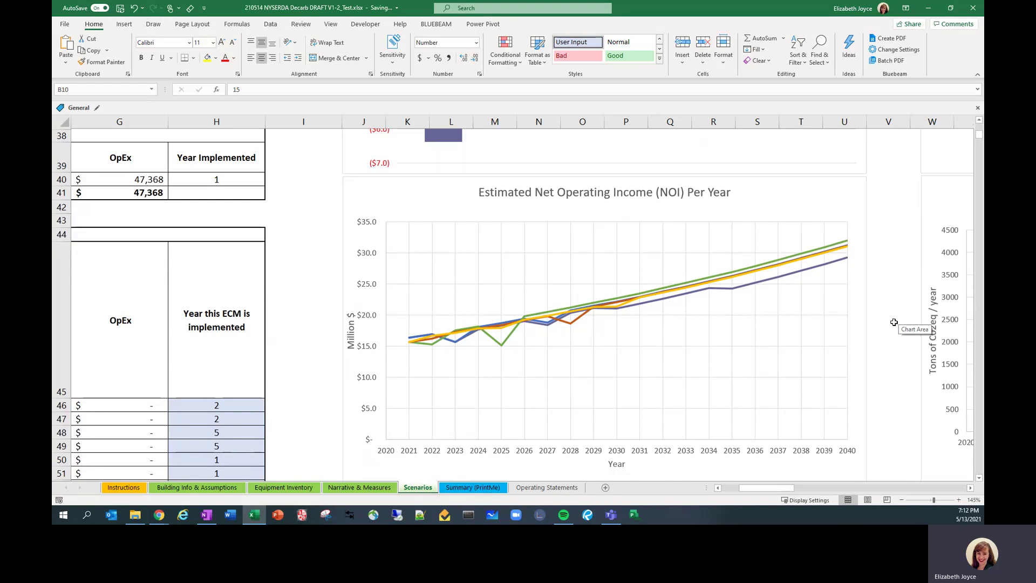
- Set the vertical axis minimum of the Estimated Net Operating Expenses Per Year chart to 6.0
scroll(894, 322, down, 3)
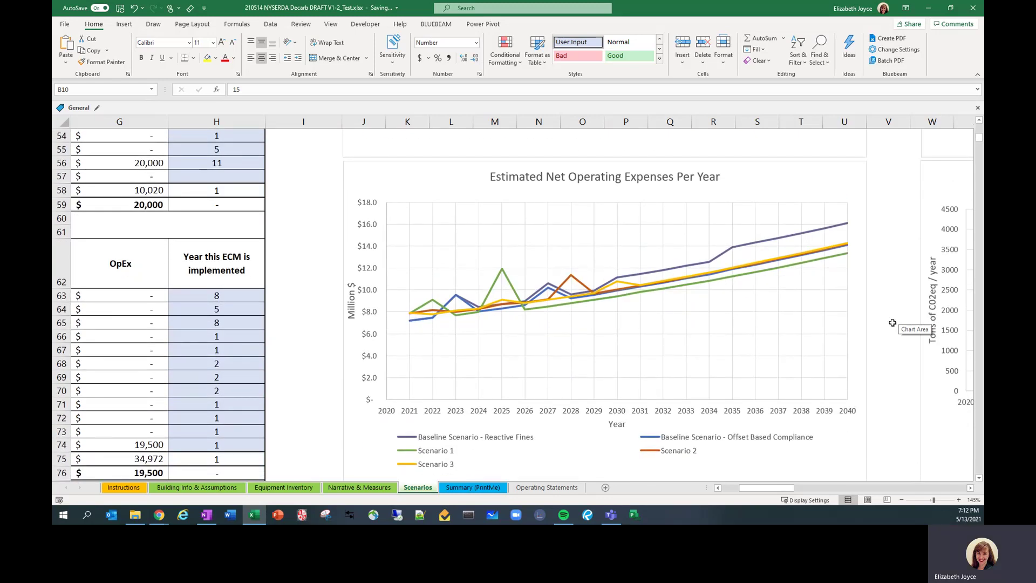
double_click(370, 314)
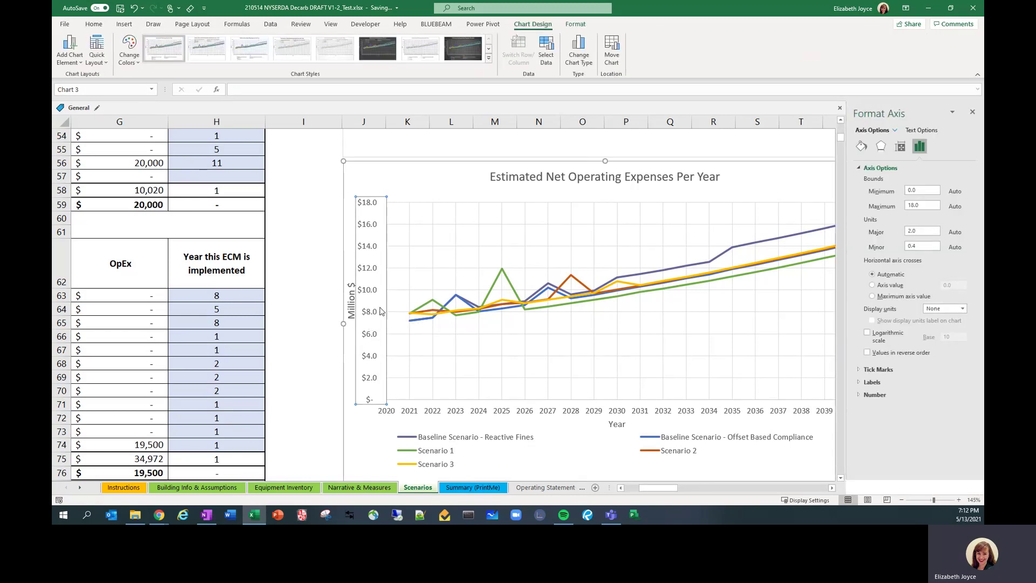
click(909, 191)
text(6)
click(922, 205)
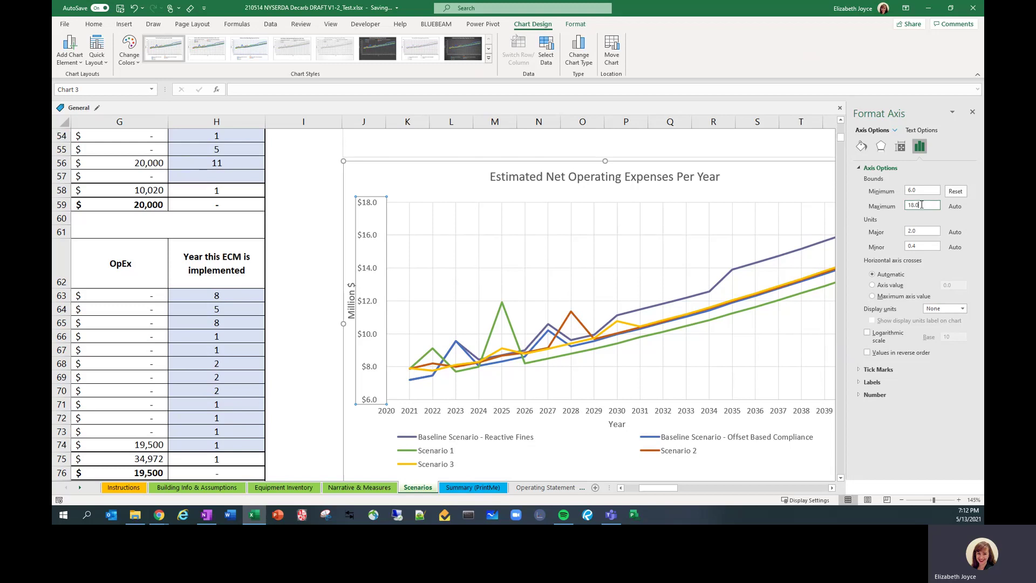
- Reset the expenses chart's vertical axis minimum to automatic and close the axis formatting options
click(955, 191)
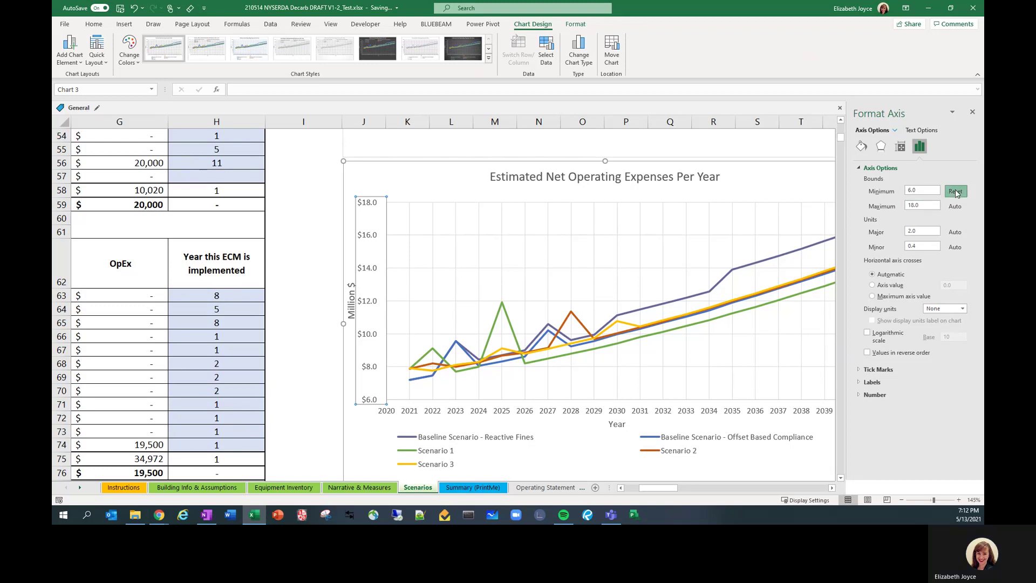
click(972, 111)
click(903, 194)
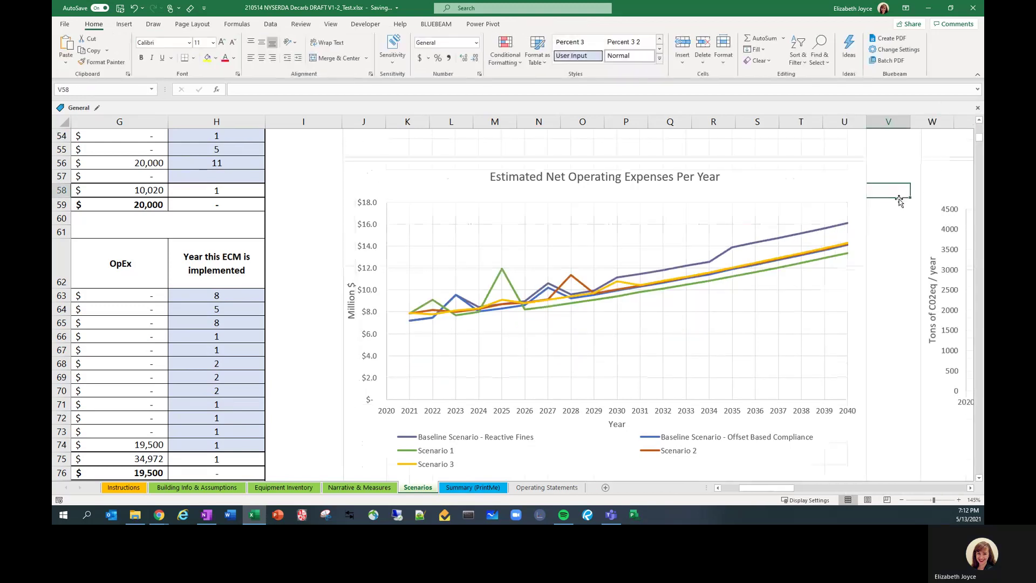
- Examine the EUI Per Year chart, comparing Scenarios 1 to 3 with both baseline scenarios
scroll(901, 200, up, 10)
scroll(900, 200, up, 2)
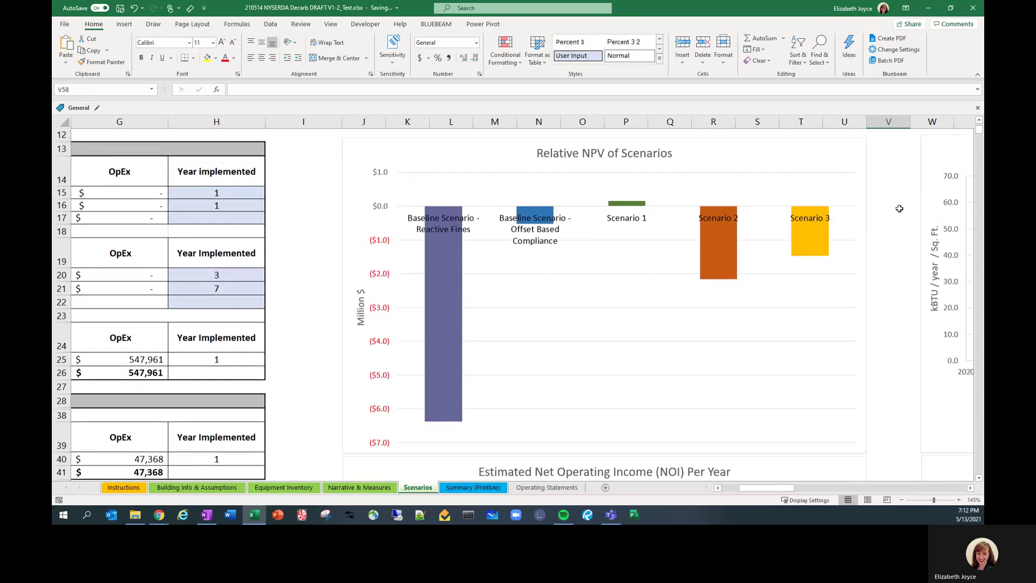
drag(784, 492, 818, 493)
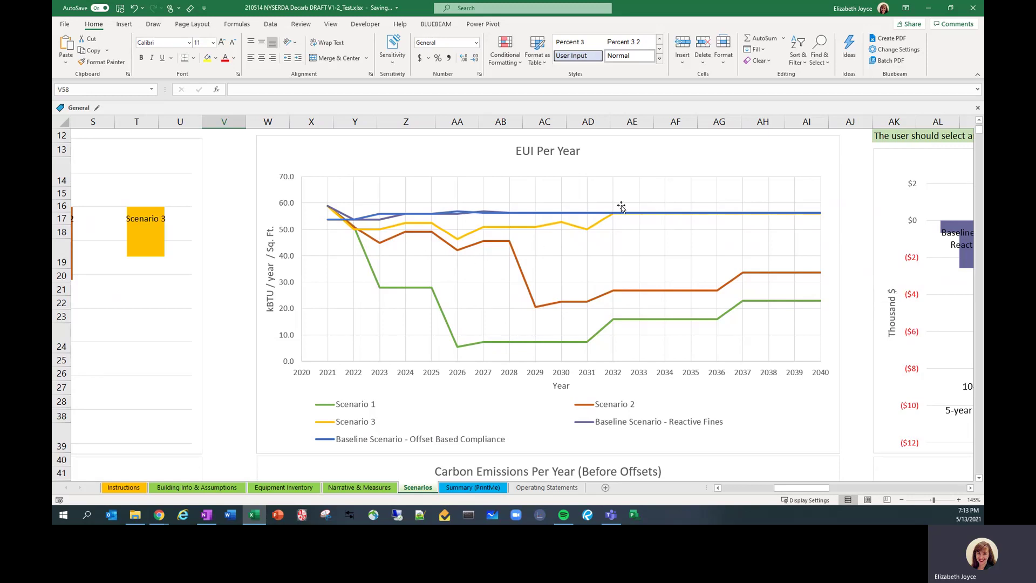
click(849, 206)
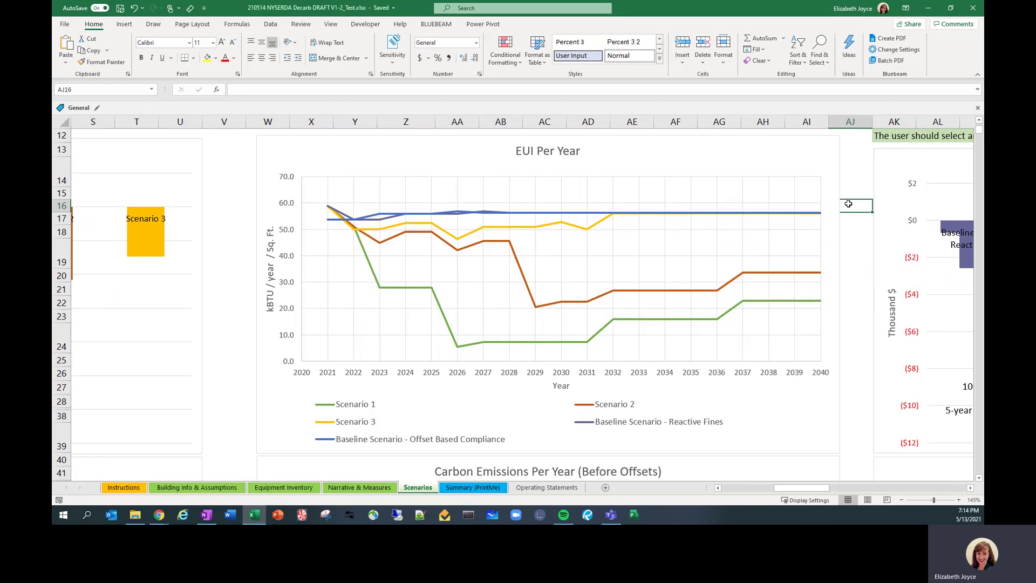
scroll(848, 204, down, 1)
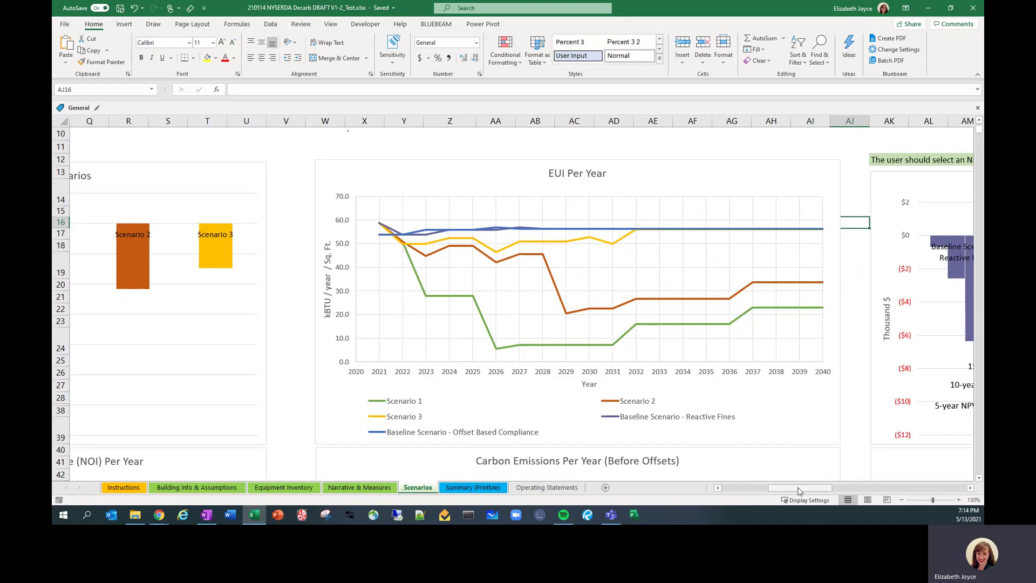
- Change the ECM 2 measure of Scenario 1 to "Replace Steam w/HP System" in the Alternative Scenarios table
scroll(777, 475, left, 8)
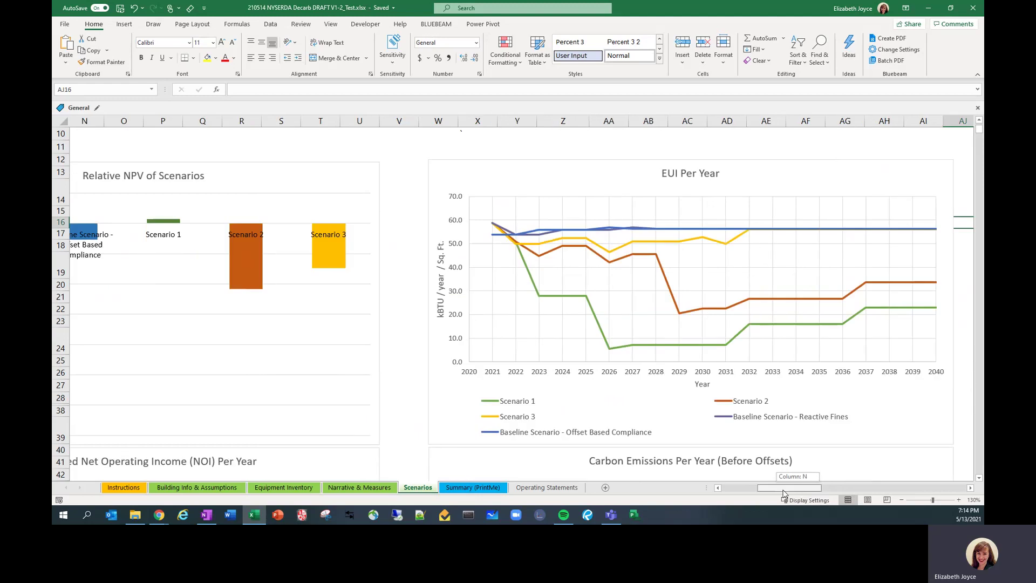
scroll(690, 452, down, 10)
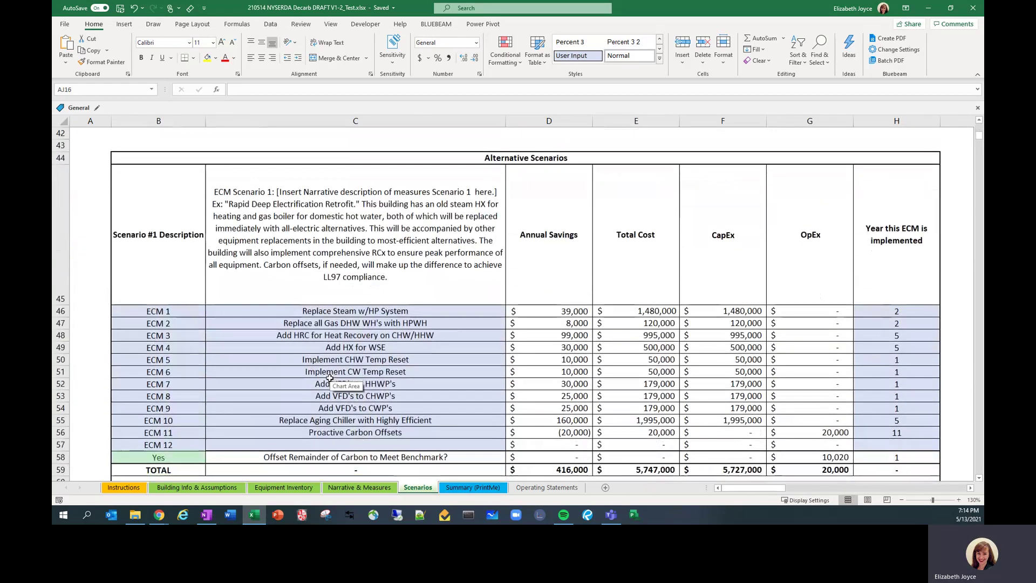
click(475, 324)
click(510, 324)
drag(508, 379, 508, 350)
click(480, 334)
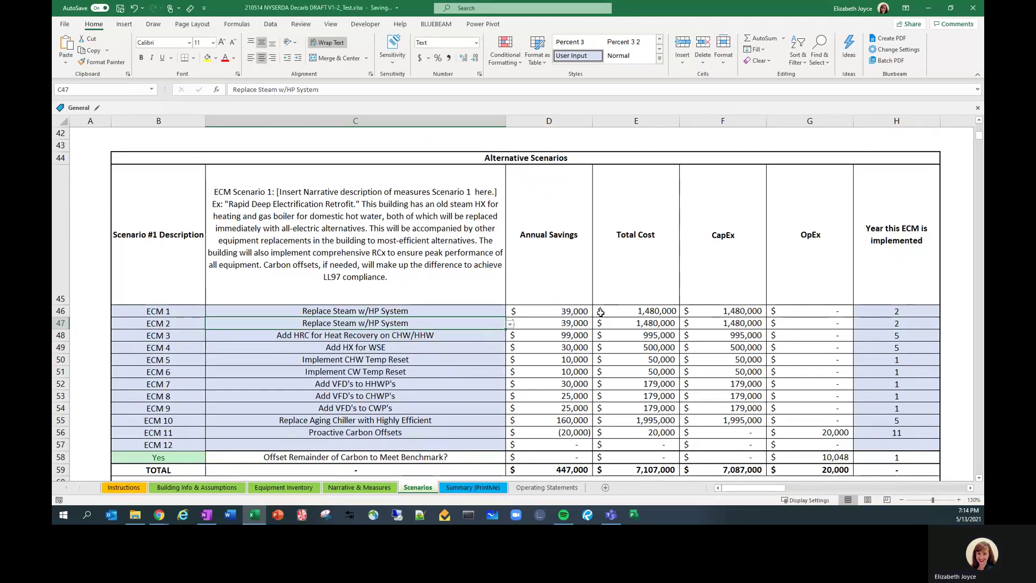
- Set the Scenario 1 implementation years to 5 for ECM 1 and 15 for ECM 2
click(879, 323)
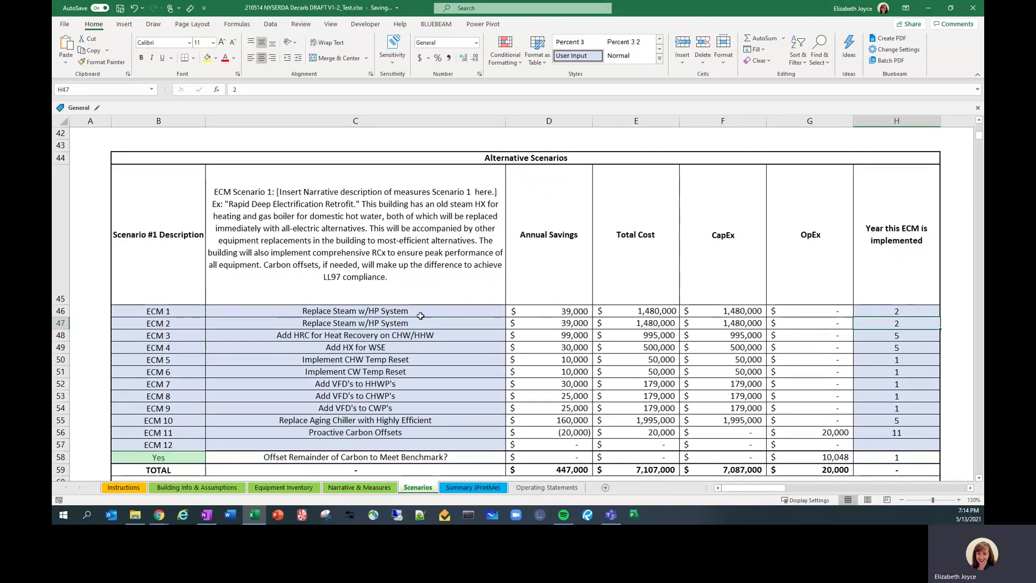
click(465, 311)
mouse_move(505, 317)
mouse_down()
mouse_move(491, 312)
mouse_move(502, 327)
mouse_up()
click(911, 324)
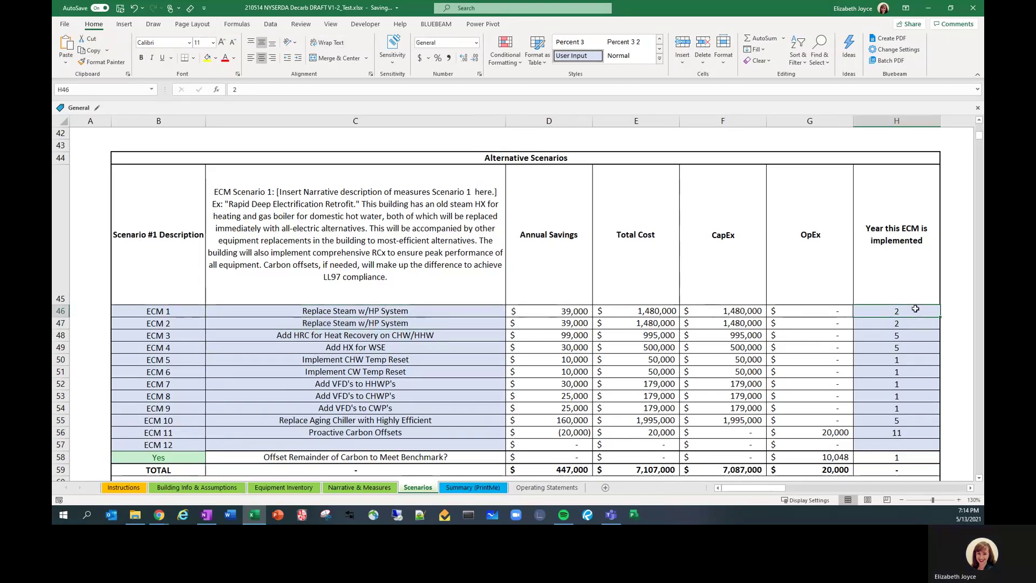
text(15)
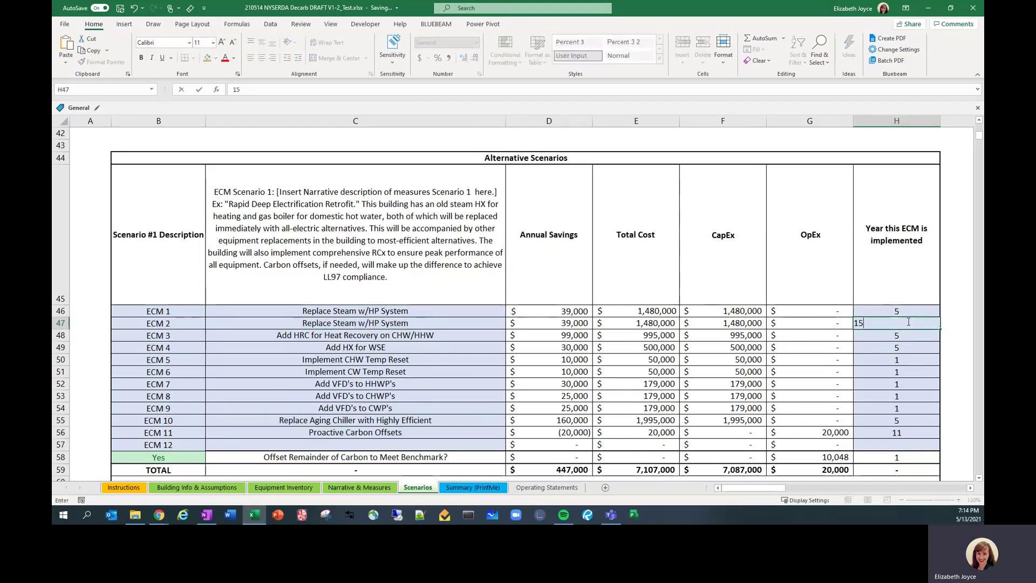
key(Return)
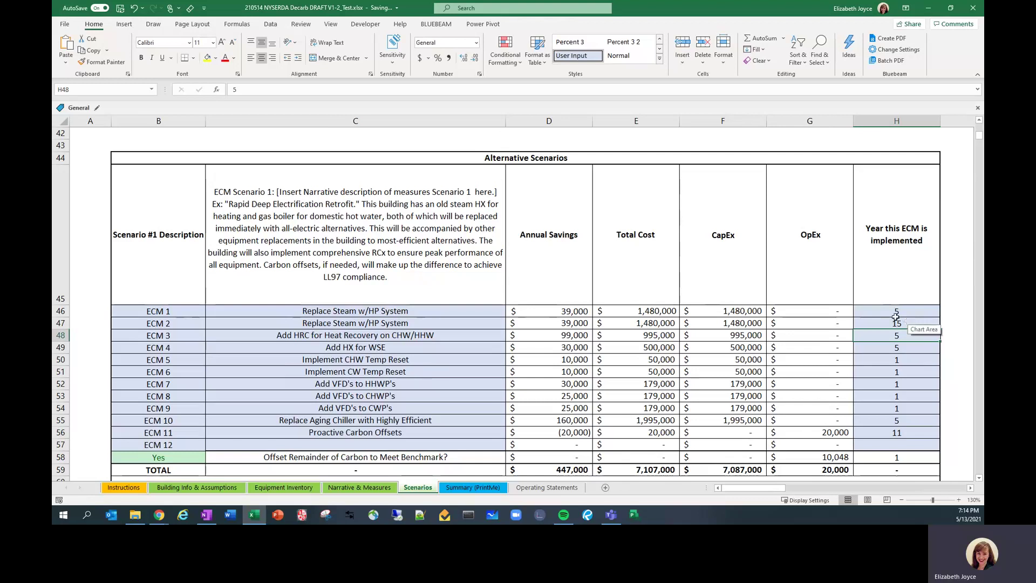
- Check the effect of the changed Scenario 1 measures on the EUI Per Year chart
scroll(907, 323, up, 7)
drag(773, 487, 813, 489)
scroll(831, 356, up, 3)
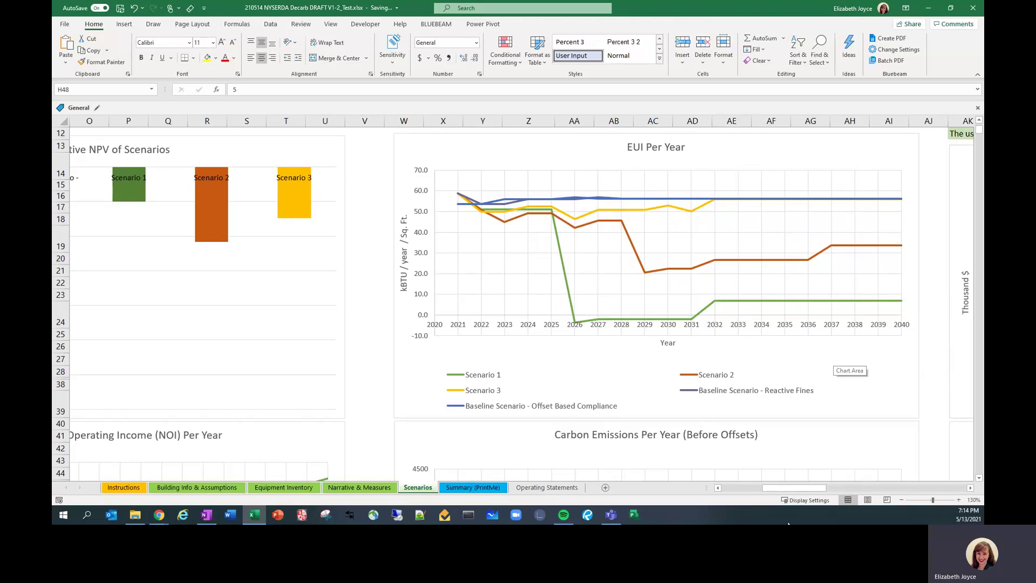
- Undo the Scenario 1 changes to the ECM 2 measure and the ECM 1 and ECM 2 implementation years
drag(788, 489, 747, 490)
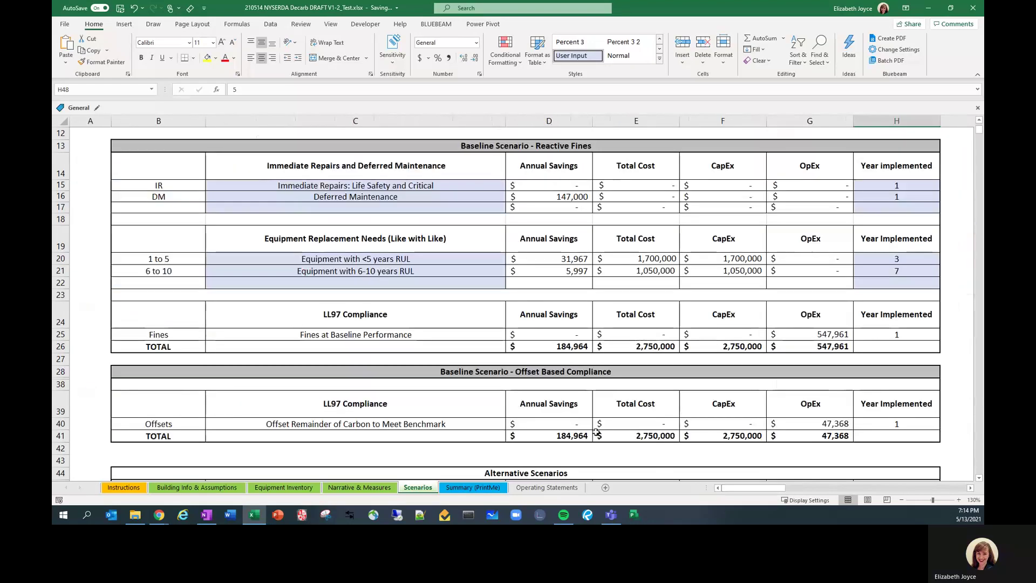
scroll(631, 376, down, 8)
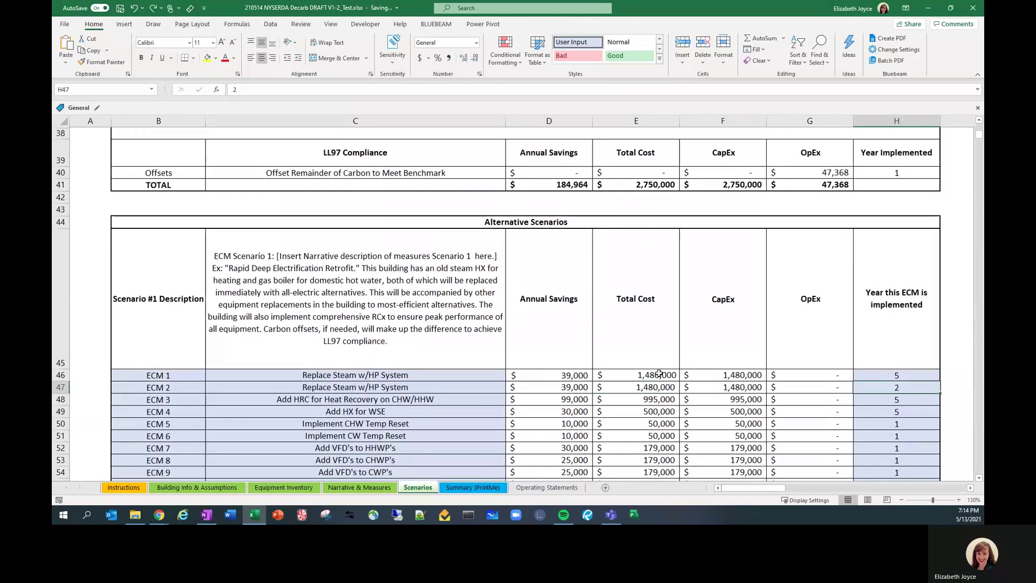
key(ctrl+z)
key(ctrl+z)
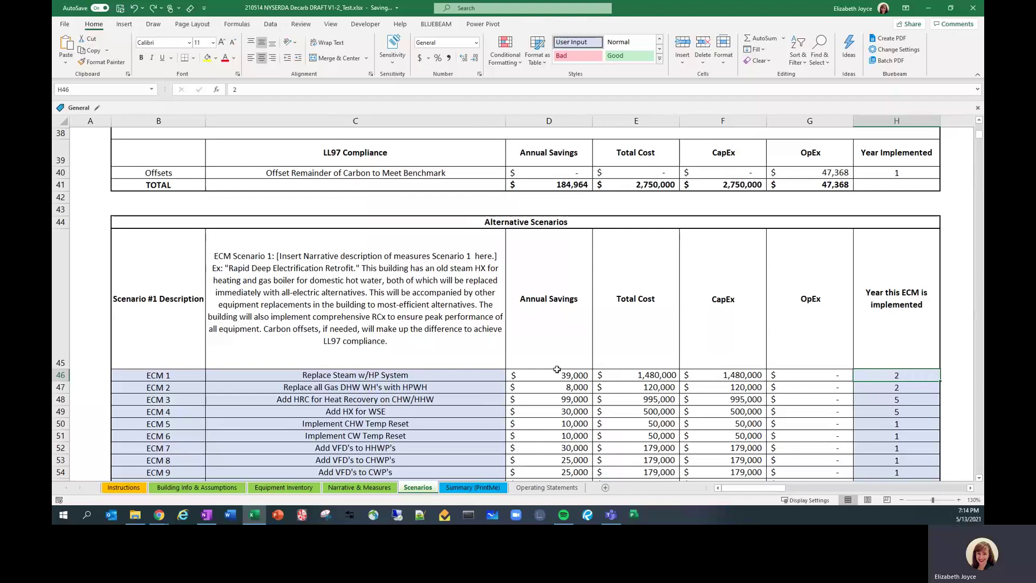
scroll(555, 369, down, 1)
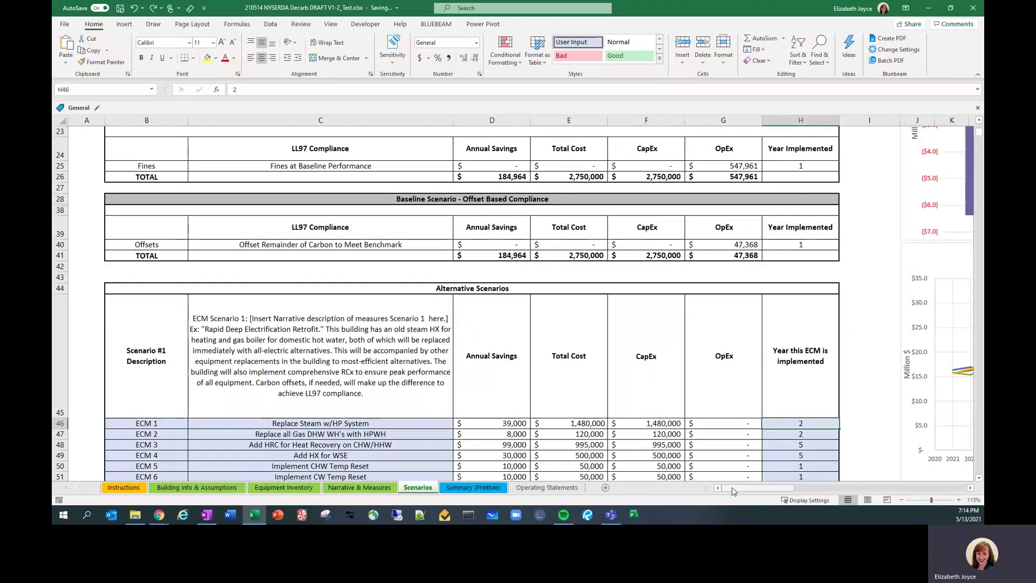
- Open the Narrative & Measures sheet and select the whole row of the "Tune-up VAV Boxes, Dampers, Coils" measure
click(379, 488)
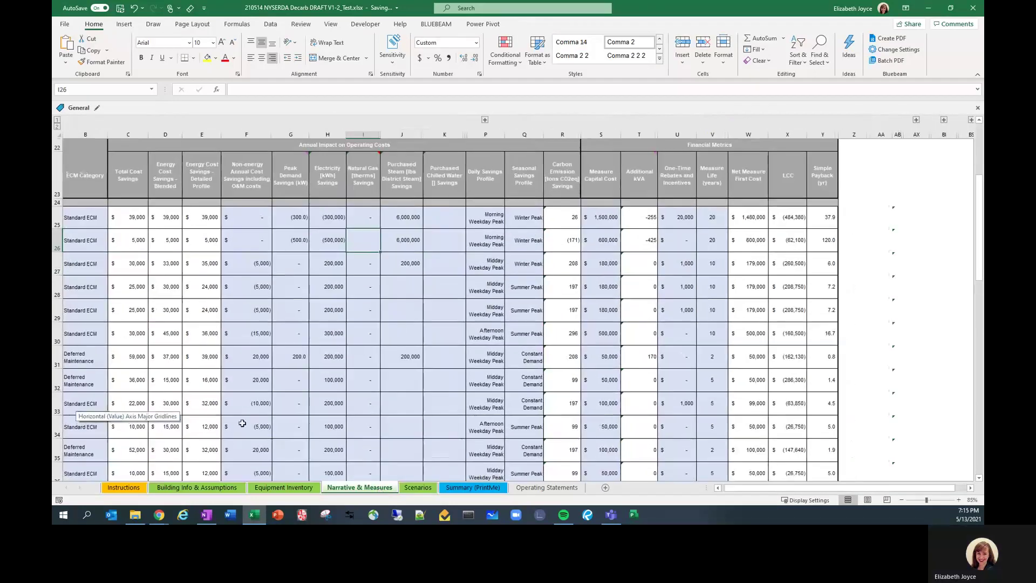
drag(742, 488, 730, 490)
scroll(112, 404, down, 1)
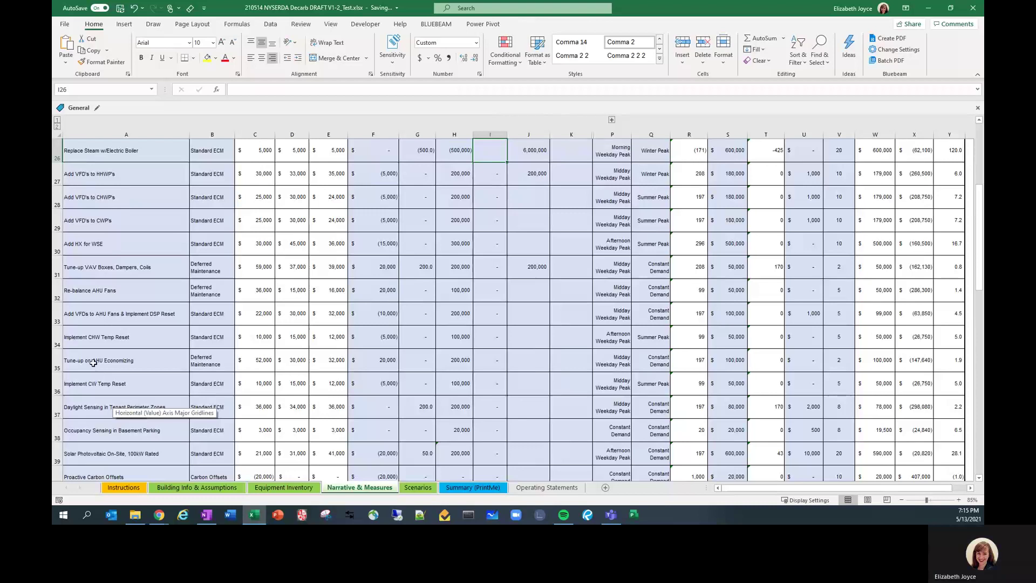
scroll(92, 374, up, 1)
drag(783, 489, 778, 489)
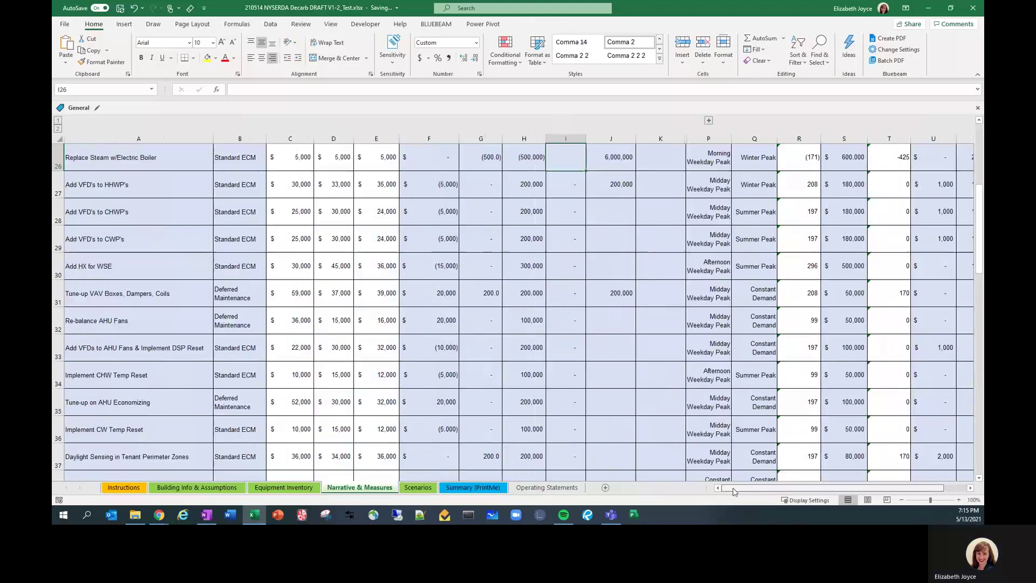
click(141, 296)
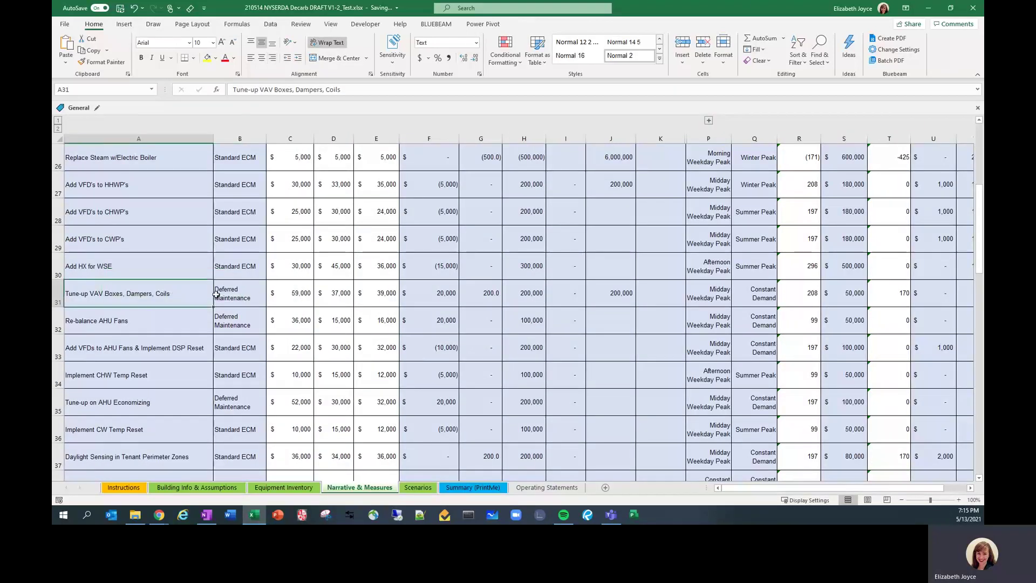
click(56, 292)
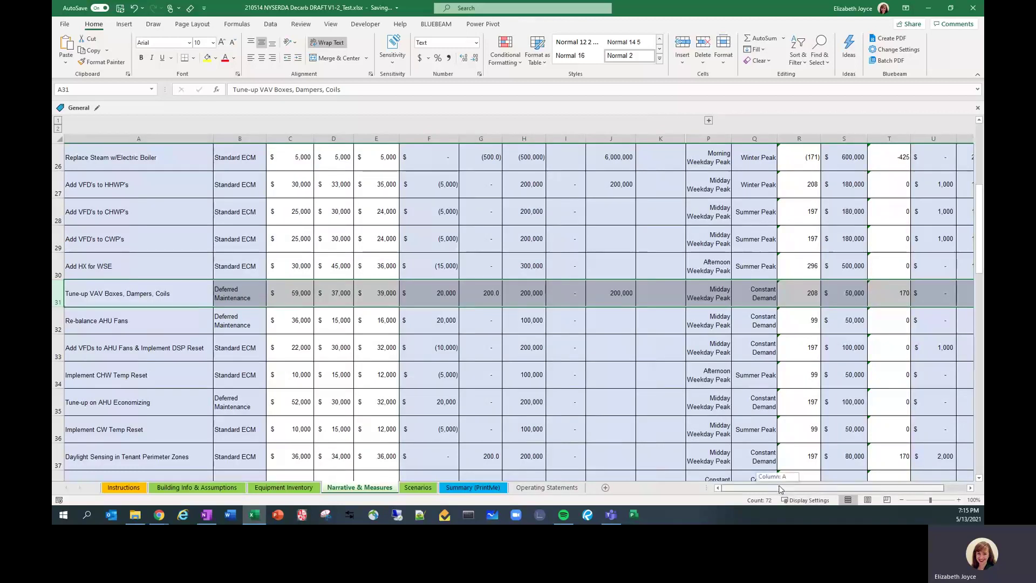
- Set the Measure Life of the "Tune-up VAV Boxes, Dampers, Coils" measure to 15 years
drag(777, 489, 784, 489)
click(823, 295)
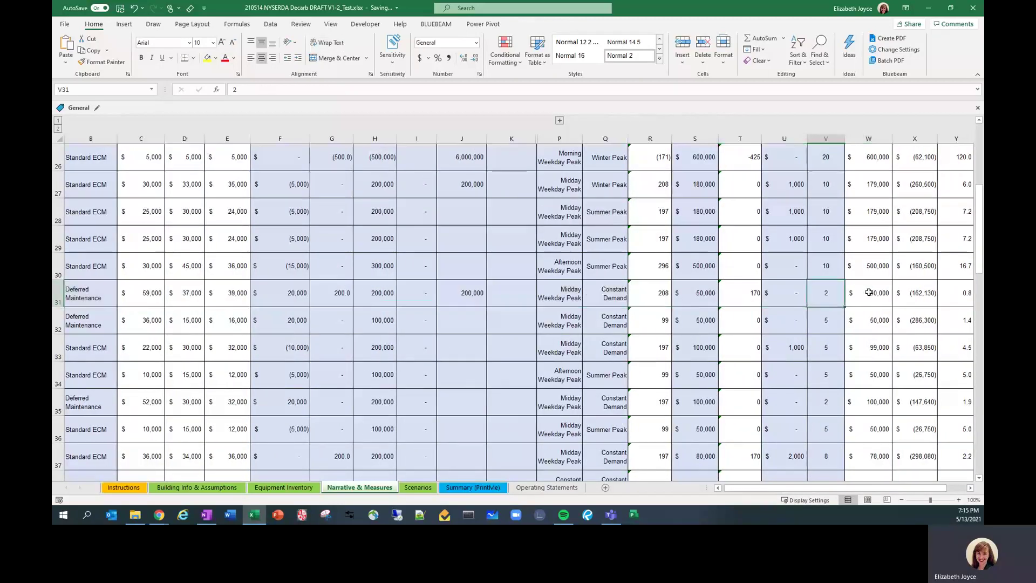
scroll(868, 294, up, 2)
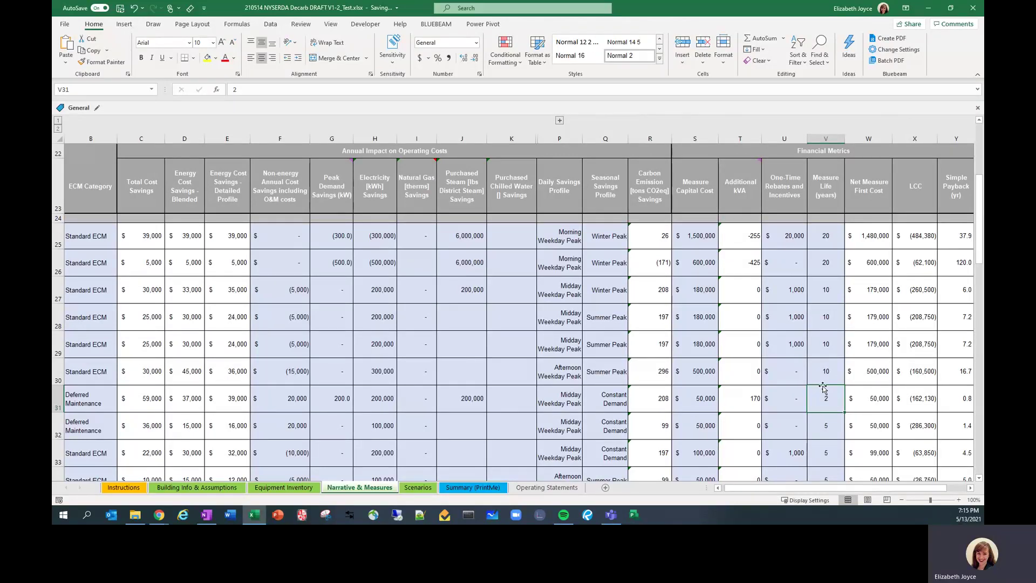
text(15)
key(Return)
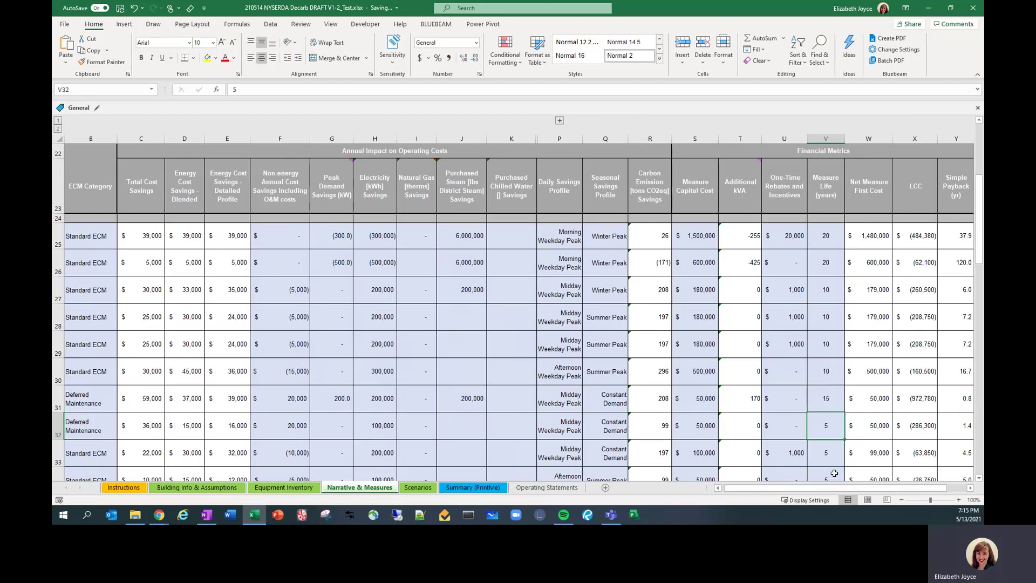
- Review the VAV tune-up's Measure Life and Measure Capital Cost, and set its Non-energy Annual Cost Savings to -10000
drag(834, 488, 831, 489)
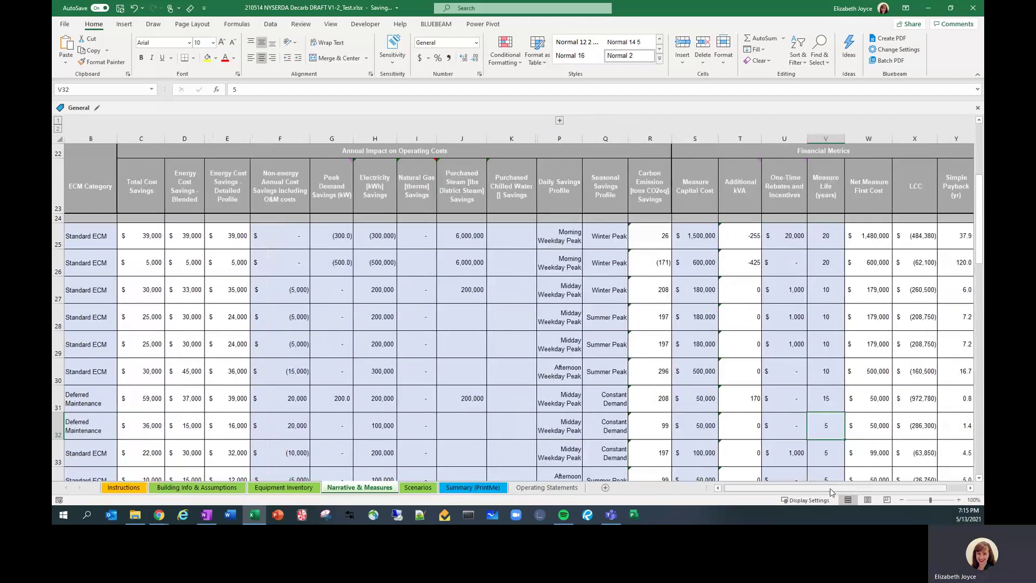
click(826, 401)
click(704, 399)
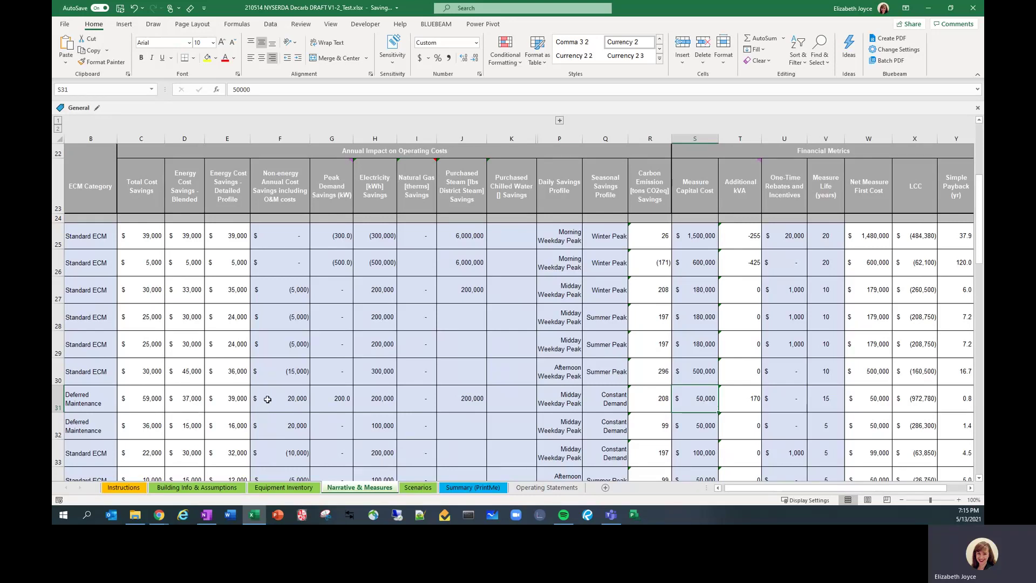
click(268, 399)
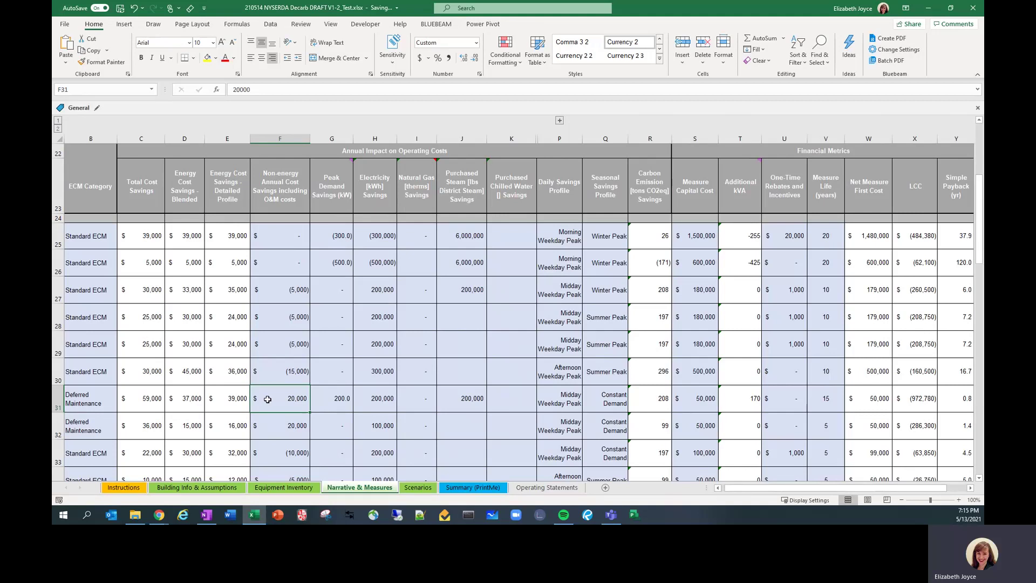
text(10000)
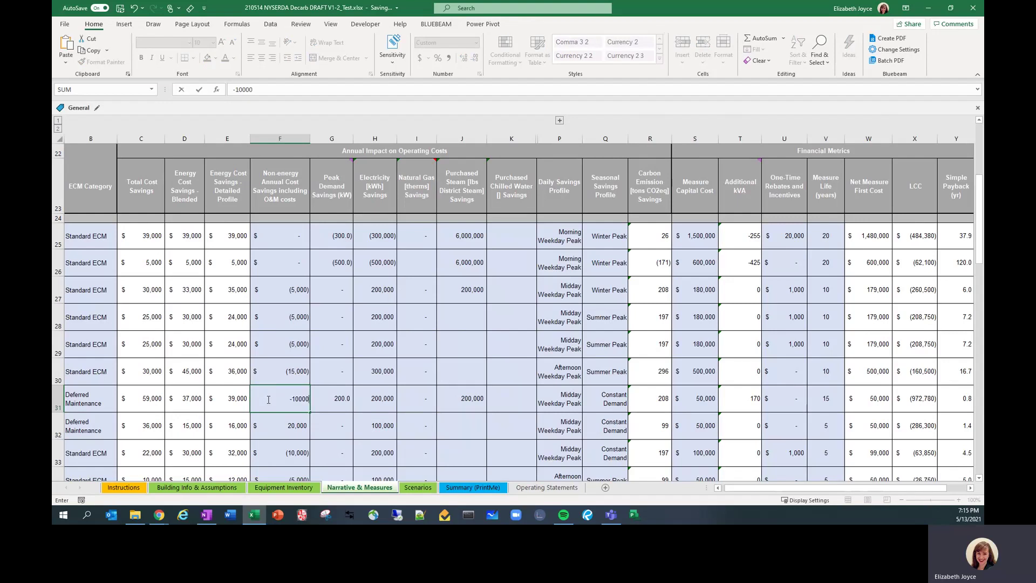
key(Return)
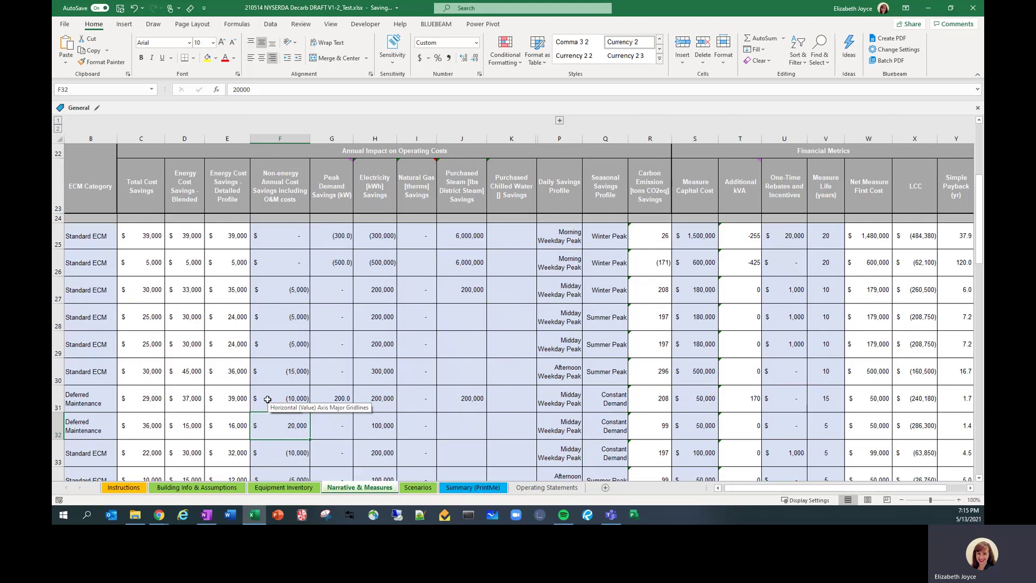
- Undo the change to the VAV tune-up's Non-energy Annual Cost Savings
click(333, 391)
key(ctrl+z)
key(ctrl+z)
key(ctrl+z)
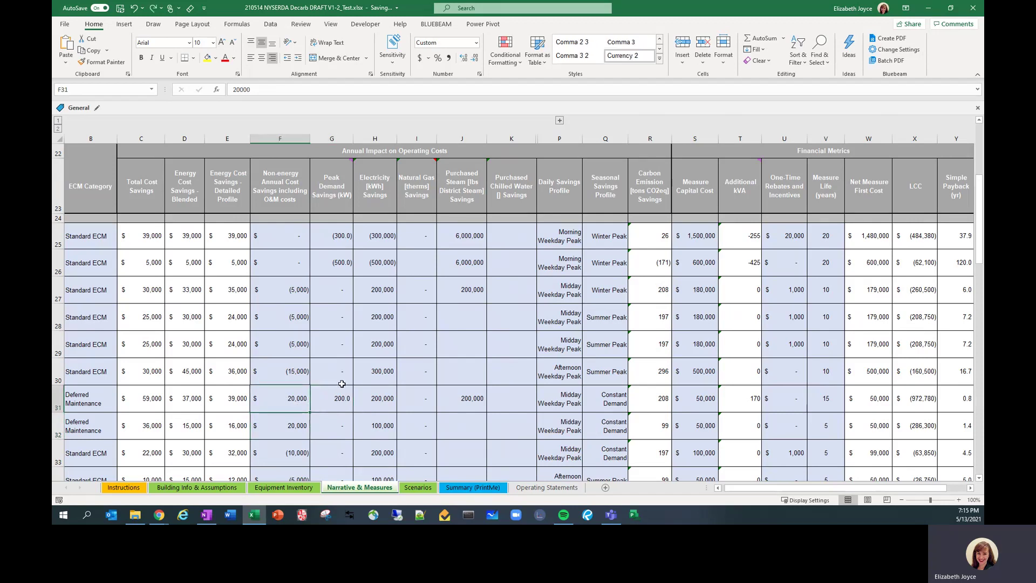
- Undo the Measure Life change made to the "Tune-up VAV Boxes, Dampers, Coils" measure
key(ctrl+z)
key(ctrl+z)
key(ctrl+z)
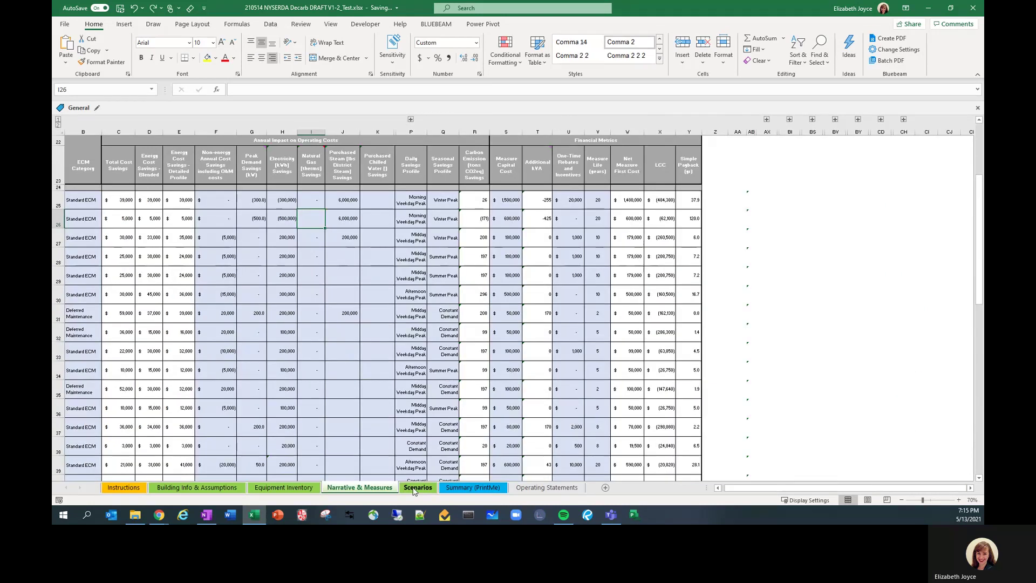
- Open the Scenarios sheet and examine the Carbon Emissions Per Year (Before Offsets) and Net Carbon Emissions Per Year (With Offsets) charts against the emissions target
click(414, 487)
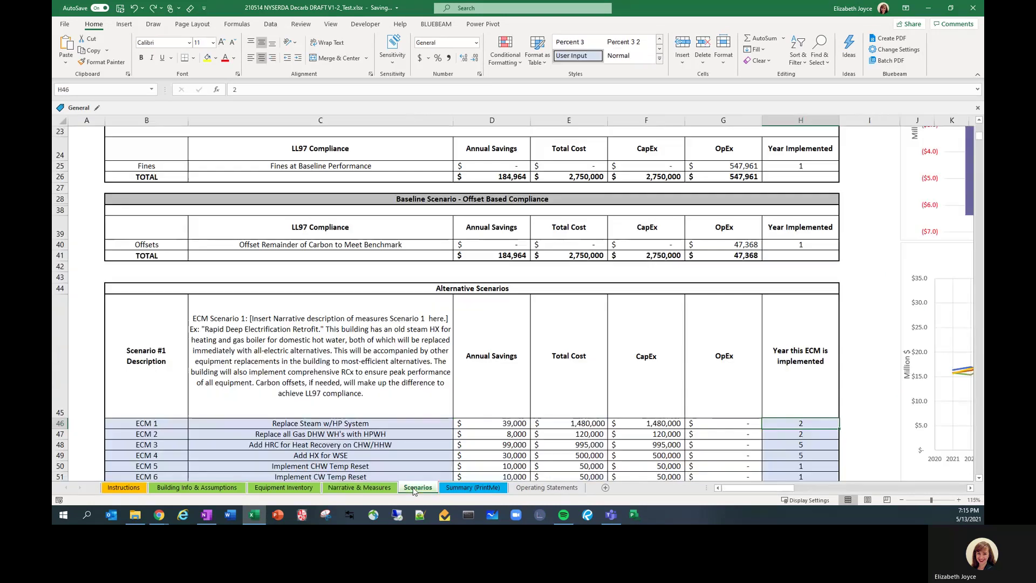
drag(745, 489, 792, 484)
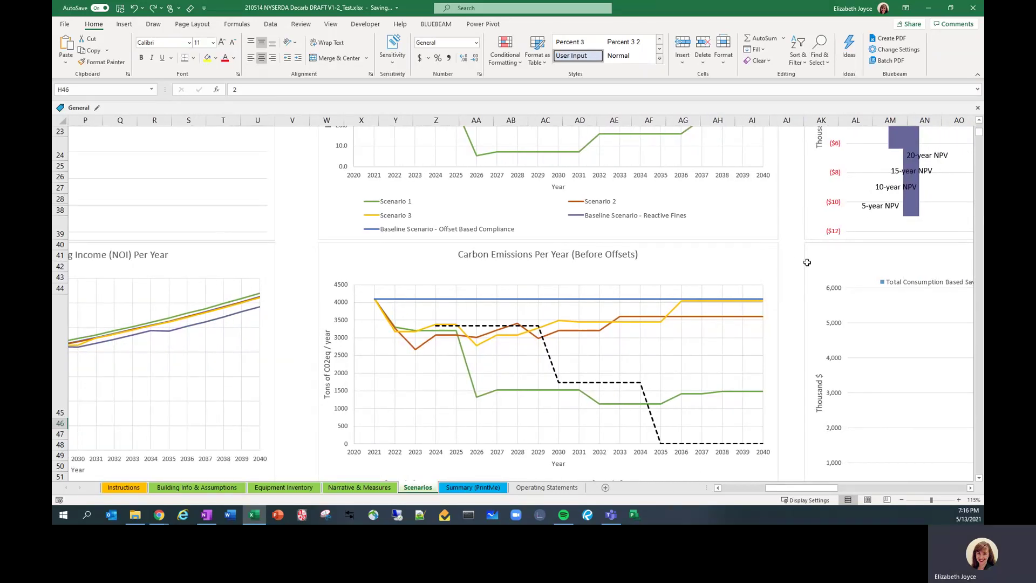
scroll(793, 300, down, 1)
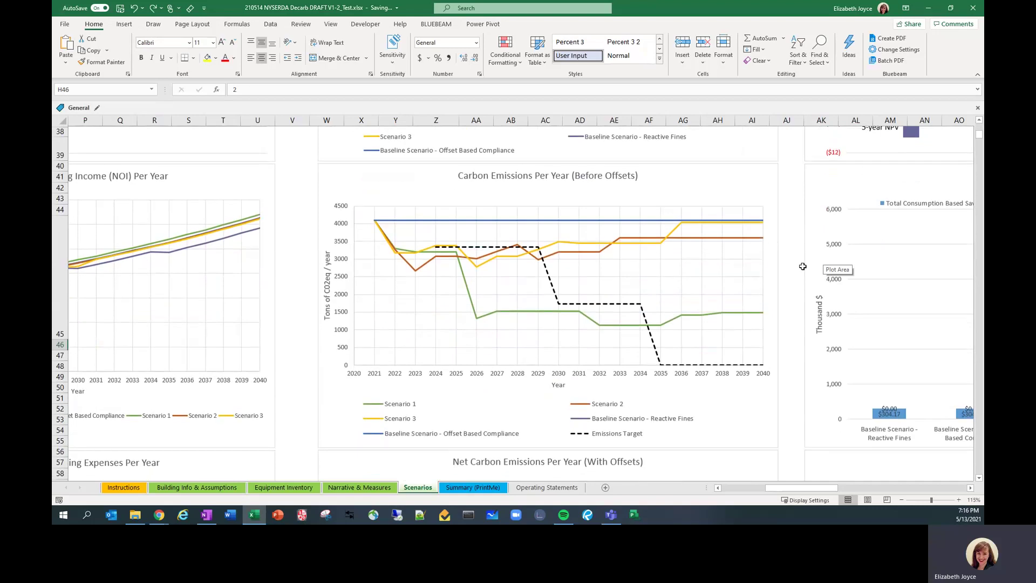
scroll(792, 280, up, 2)
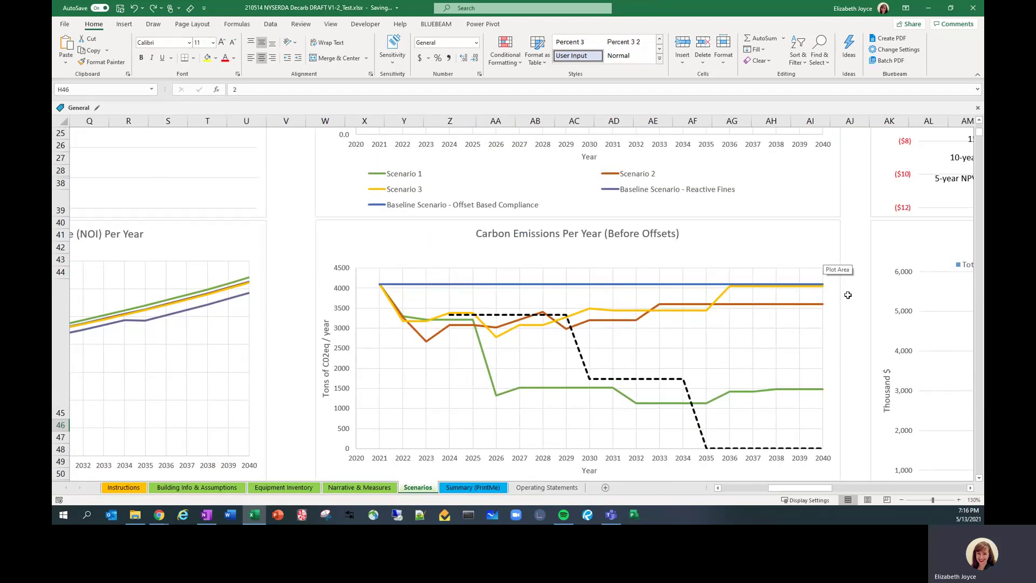
scroll(846, 292, down, 2)
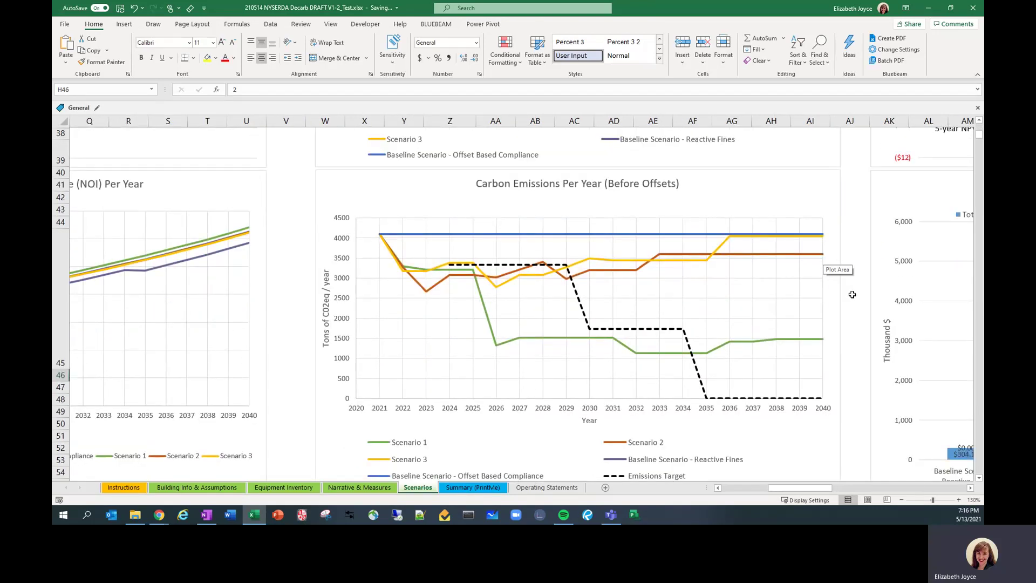
click(979, 477)
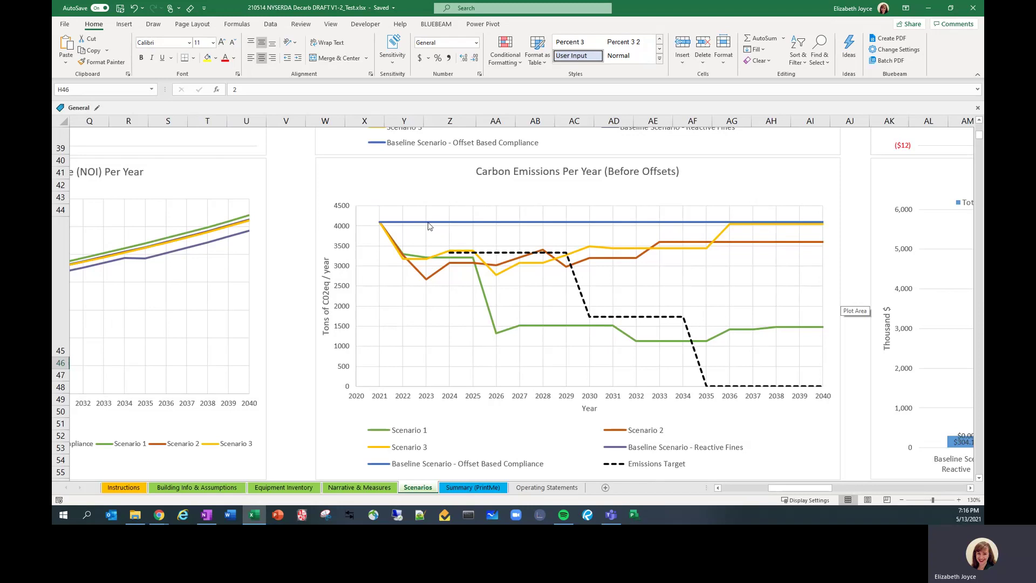
mouse_move(432, 222)
mouse_move(480, 283)
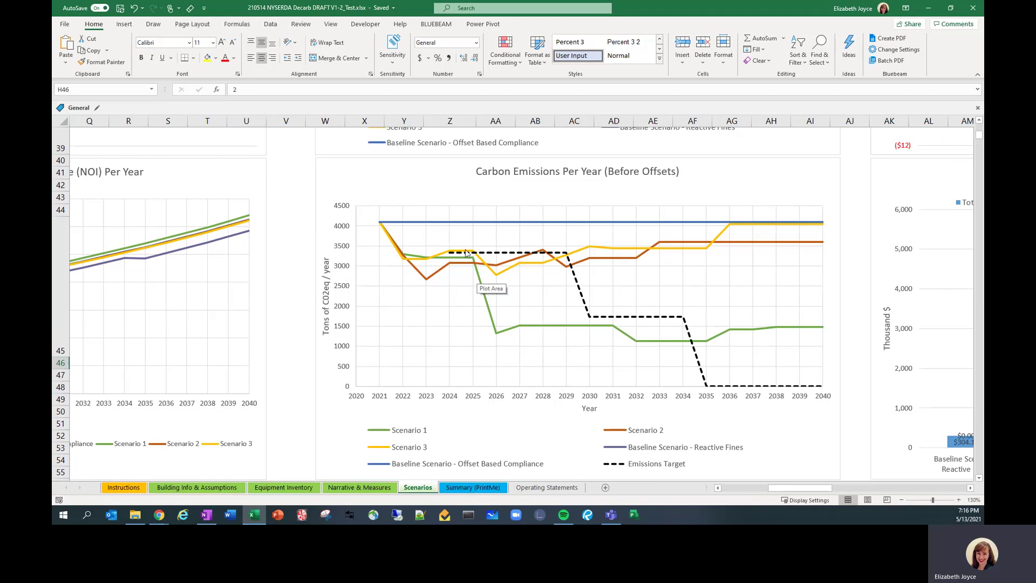
mouse_move(567, 256)
mouse_move(448, 257)
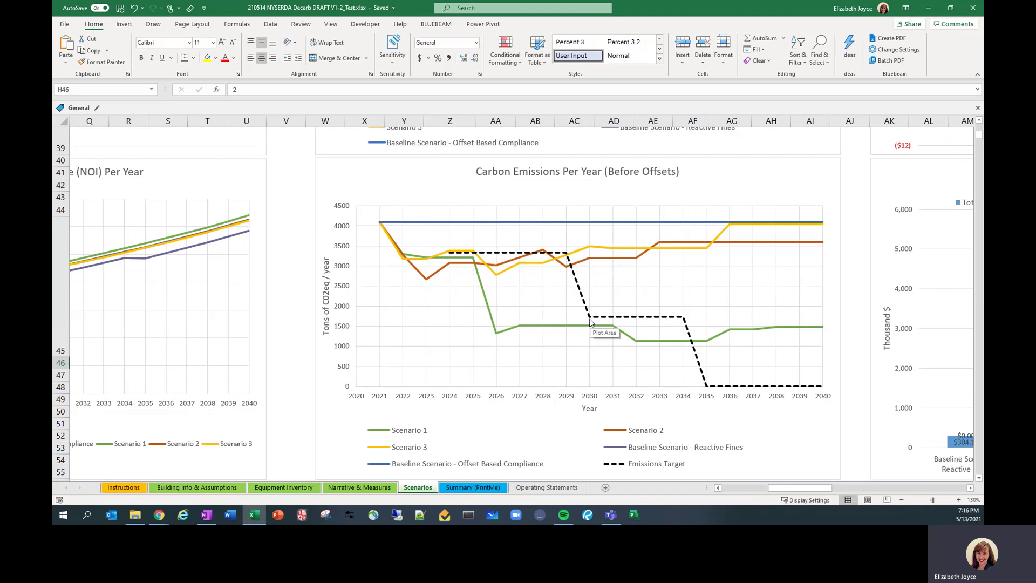
mouse_move(683, 318)
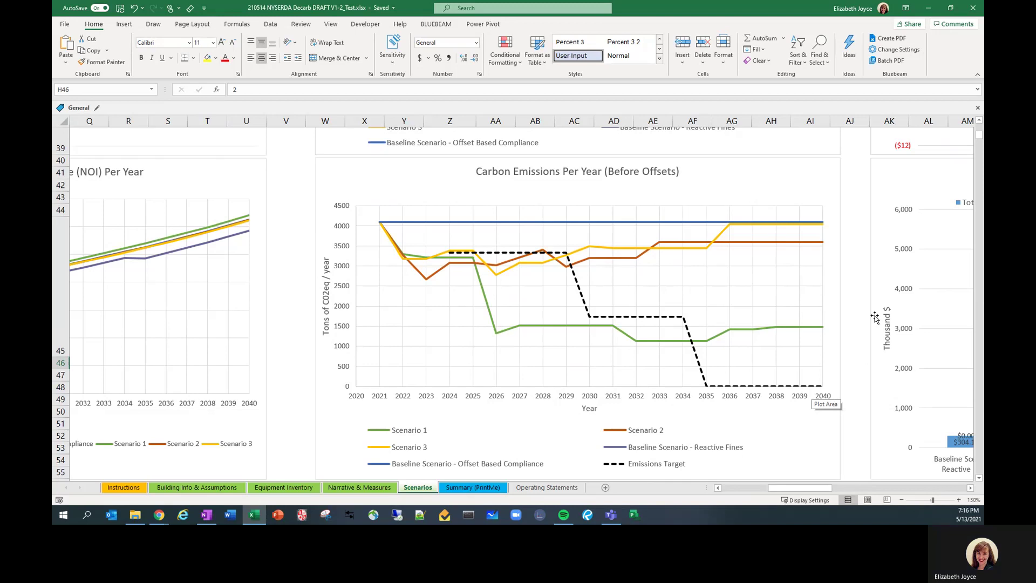
scroll(855, 325, down, 5)
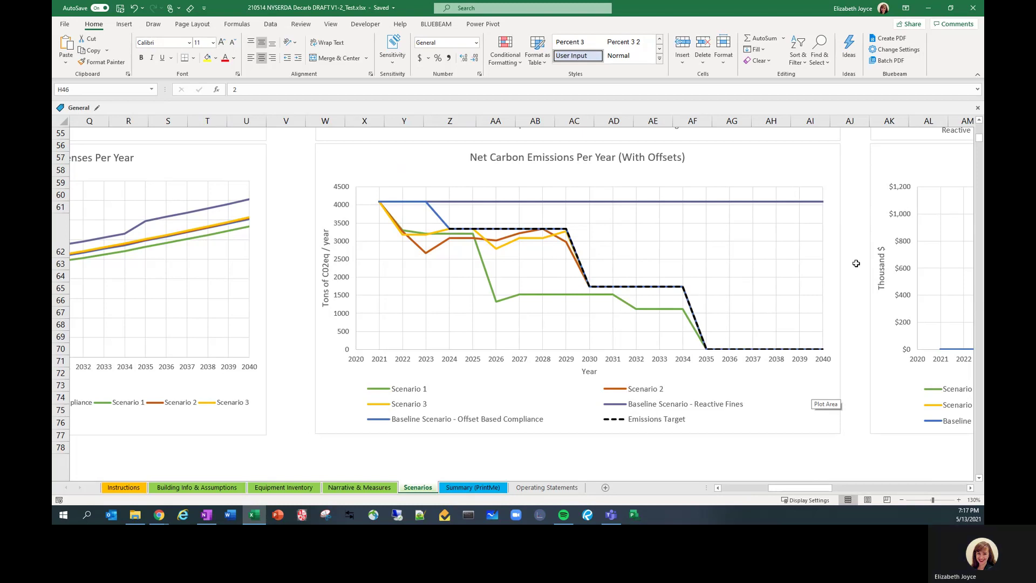
scroll(855, 276, up, 12)
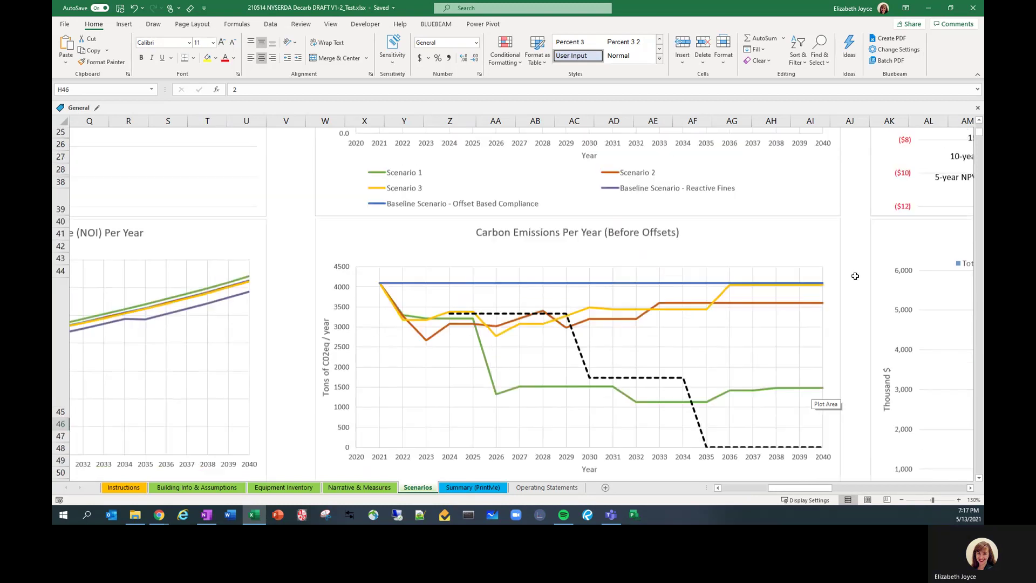
- Examine the NPV of Scenarios Compared to Baseline chart, inspecting the Baseline Scenario - Reactive Fines and Scenario 1 bars across the time horizons
drag(834, 485, 877, 492)
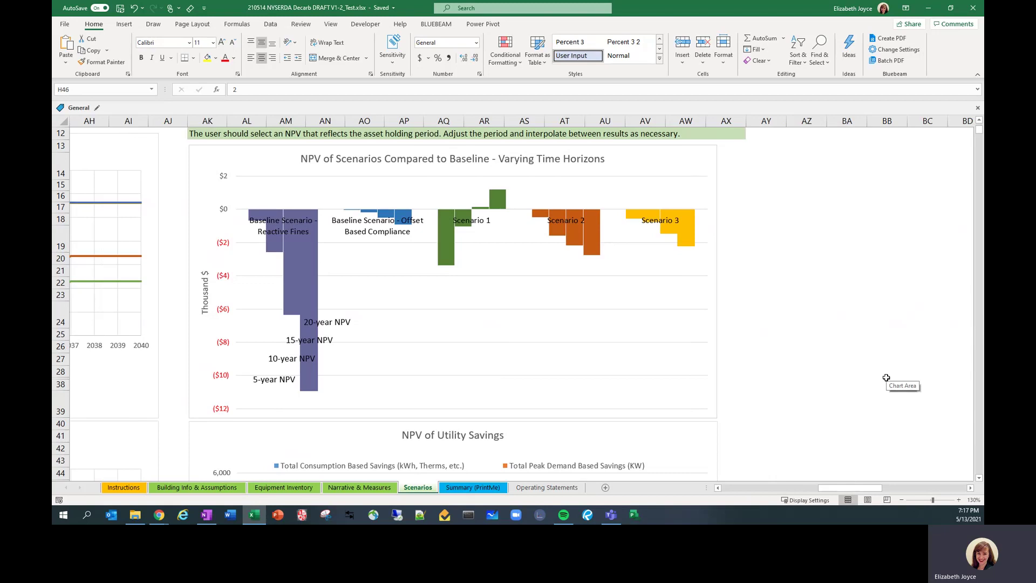
scroll(885, 384, up, 1)
scroll(877, 376, down, 1)
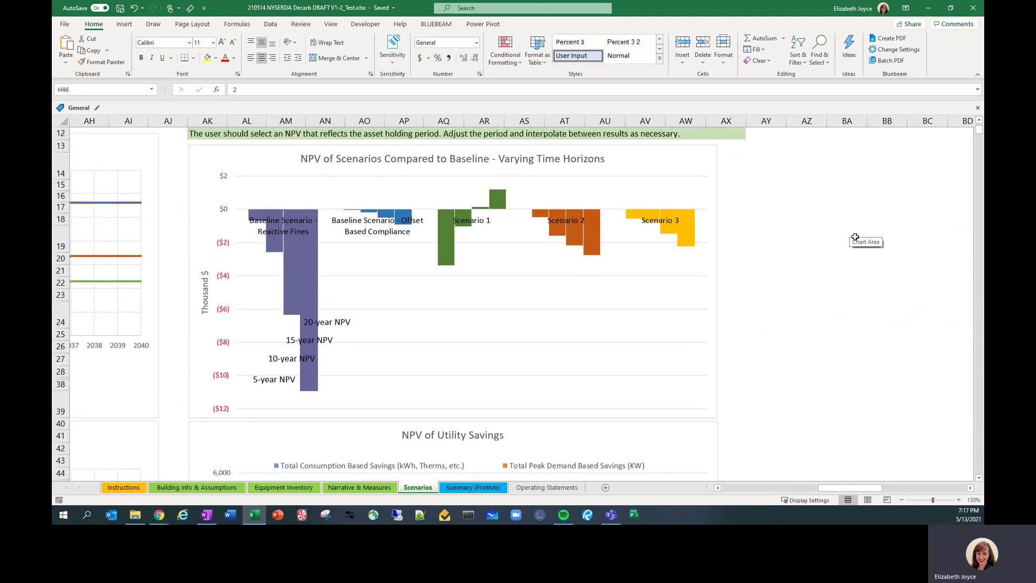
mouse_move(252, 215)
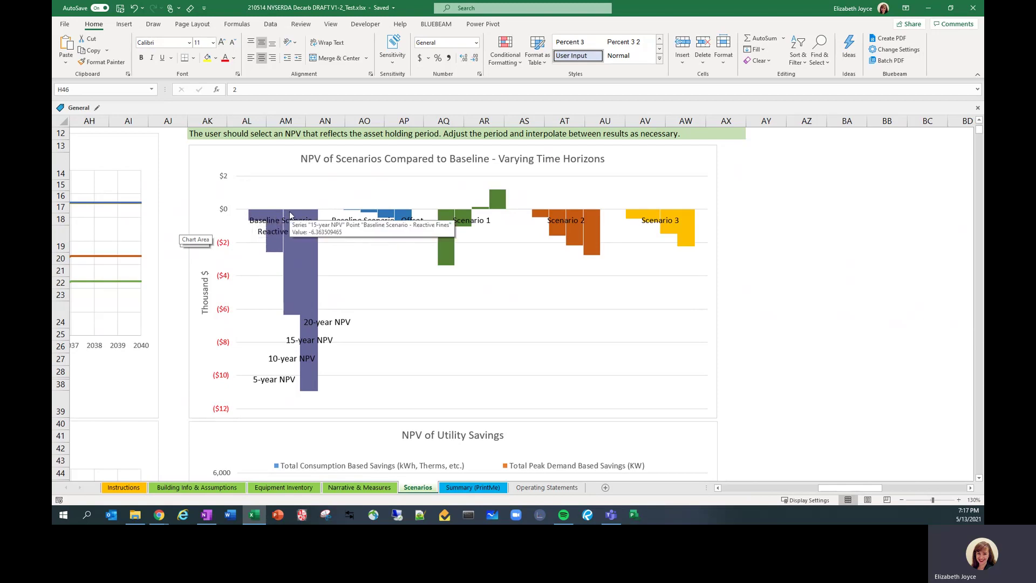
mouse_move(311, 216)
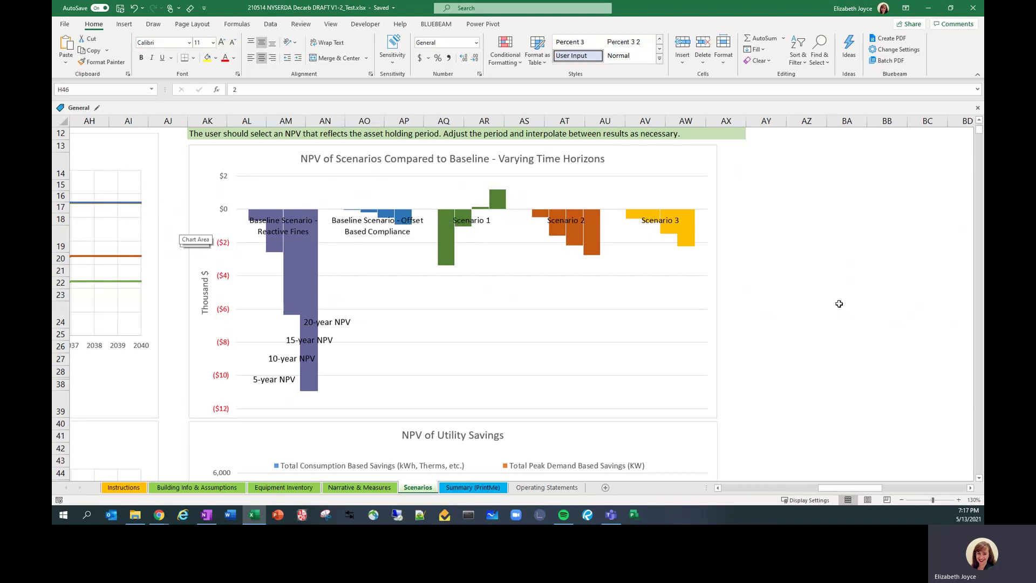
click(774, 304)
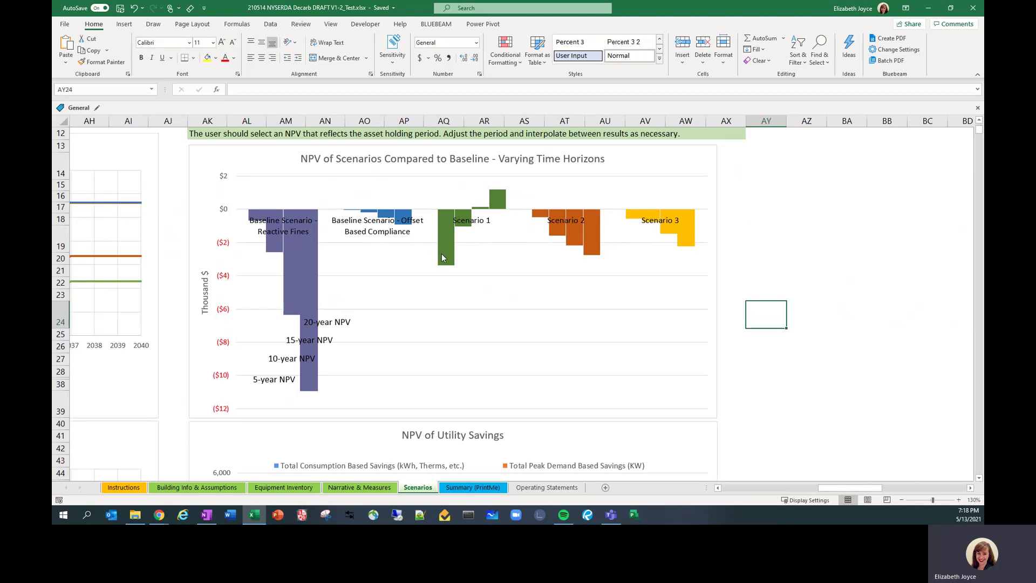
mouse_move(446, 244)
mouse_move(464, 215)
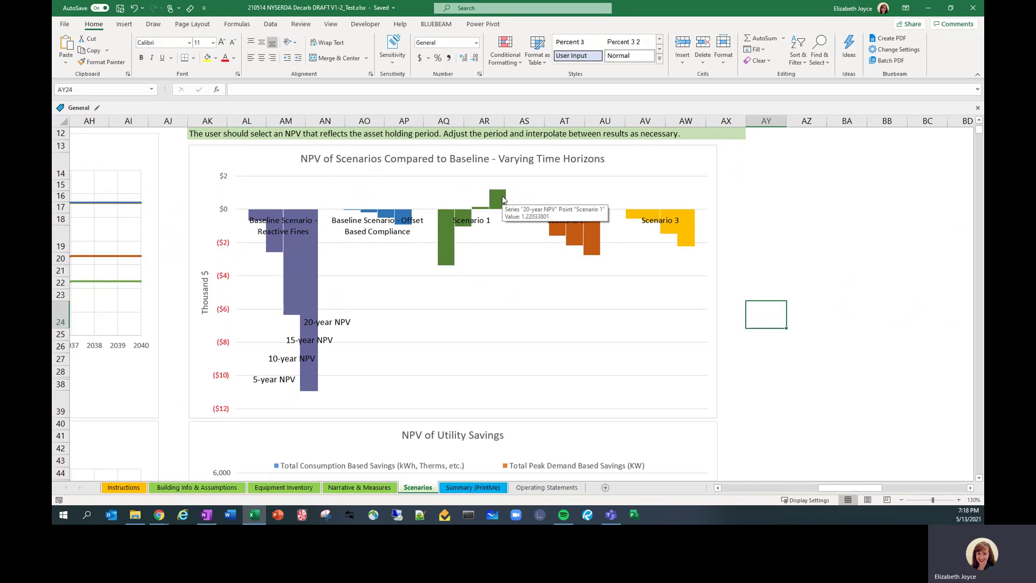
drag(752, 196, 752, 300)
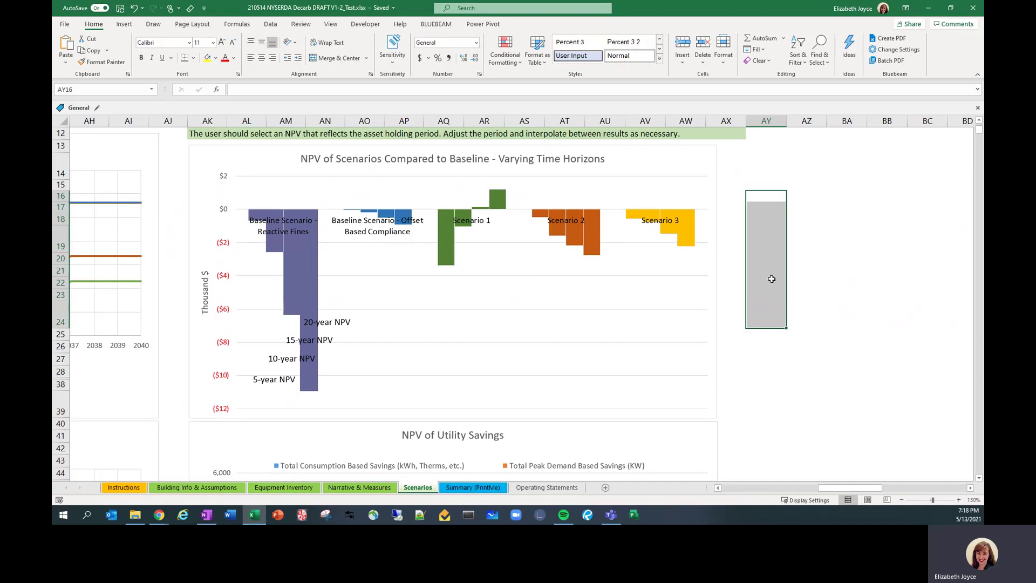
- Review the NPV of Utility Savings chart and the Annual Fines and Offsets Paid chart for each scenario
scroll(763, 356, down, 1)
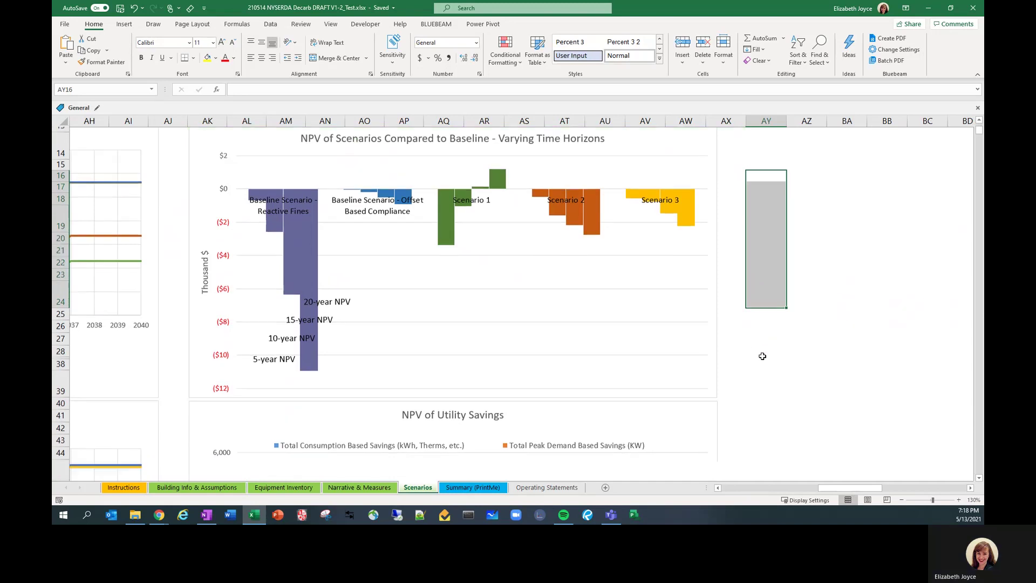
scroll(763, 356, down, 5)
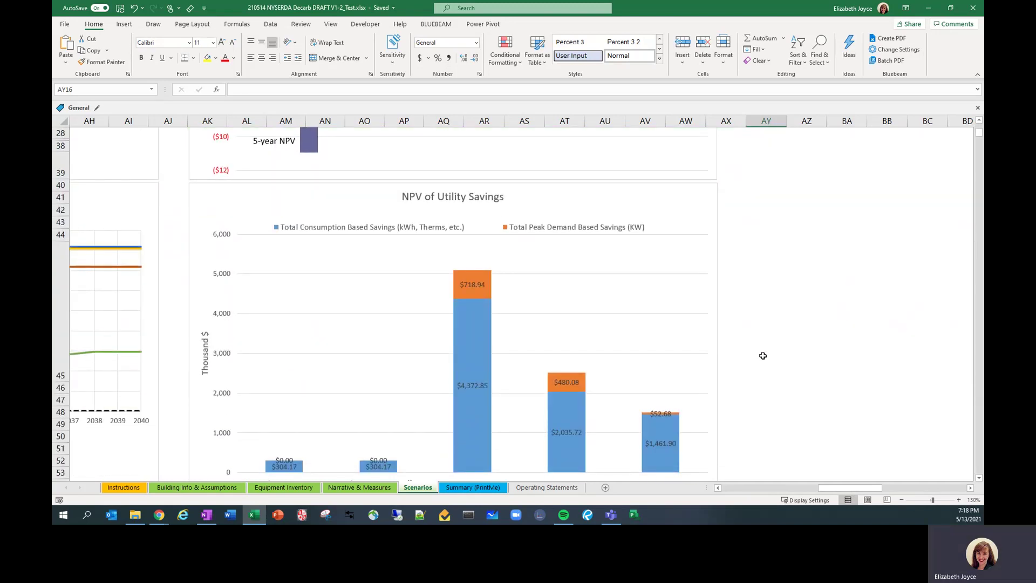
click(979, 479)
click(980, 479)
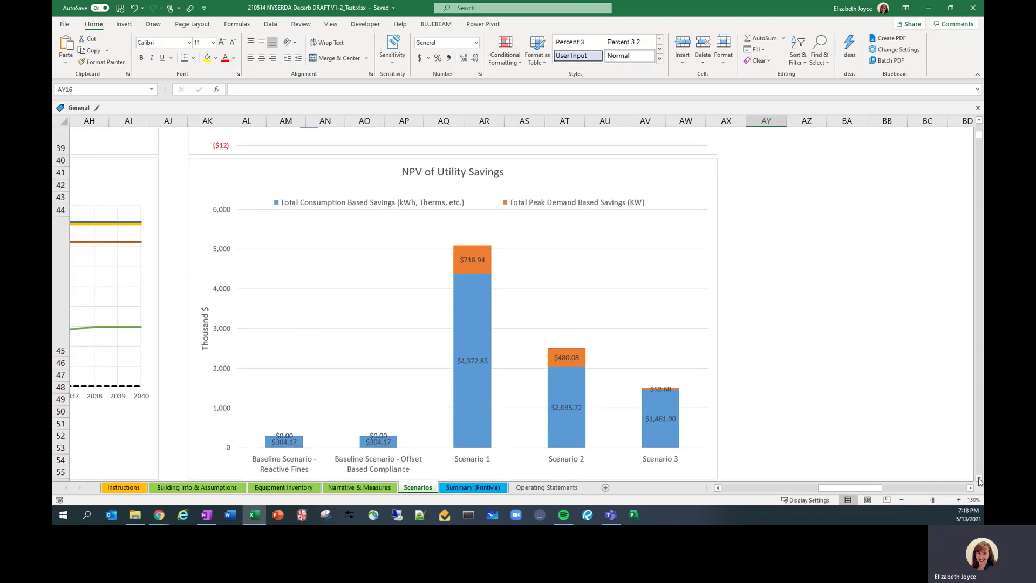
click(980, 478)
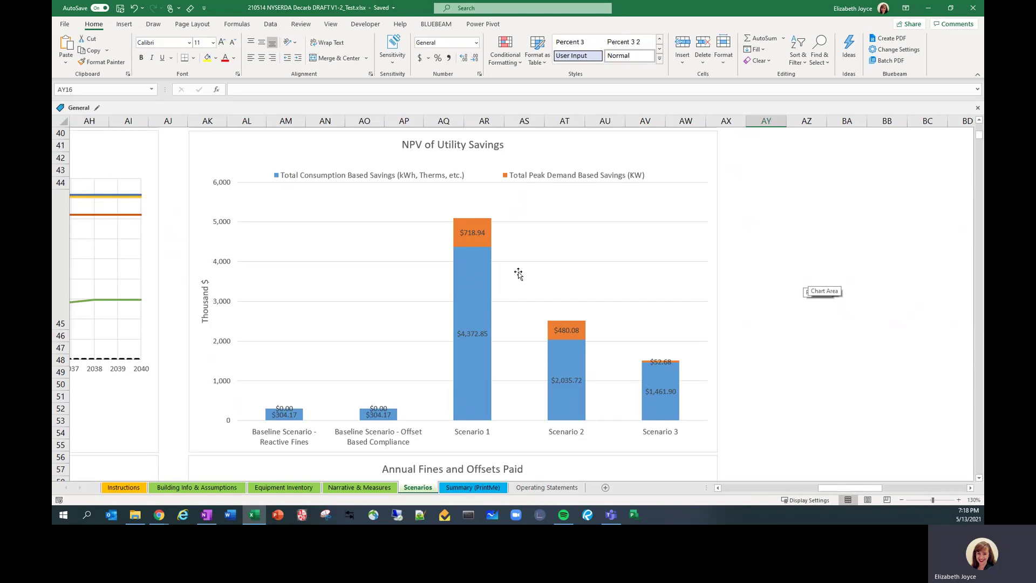
mouse_move(483, 293)
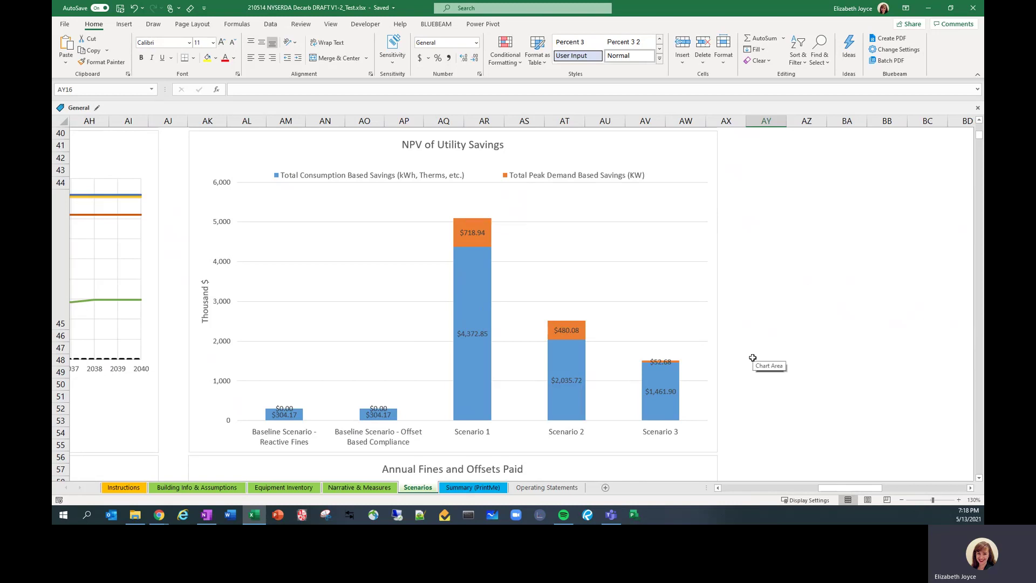
scroll(753, 357, down, 4)
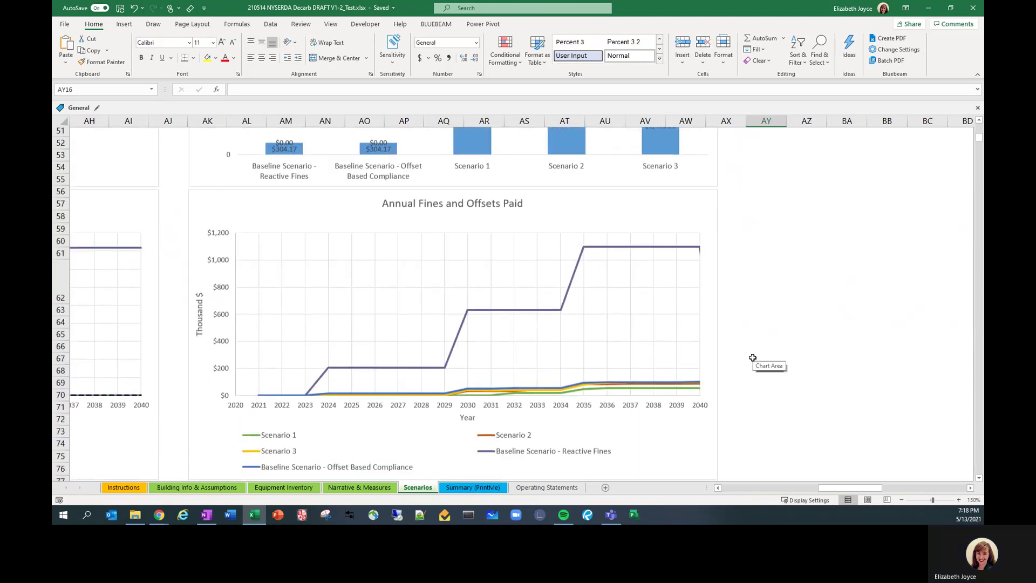
click(979, 478)
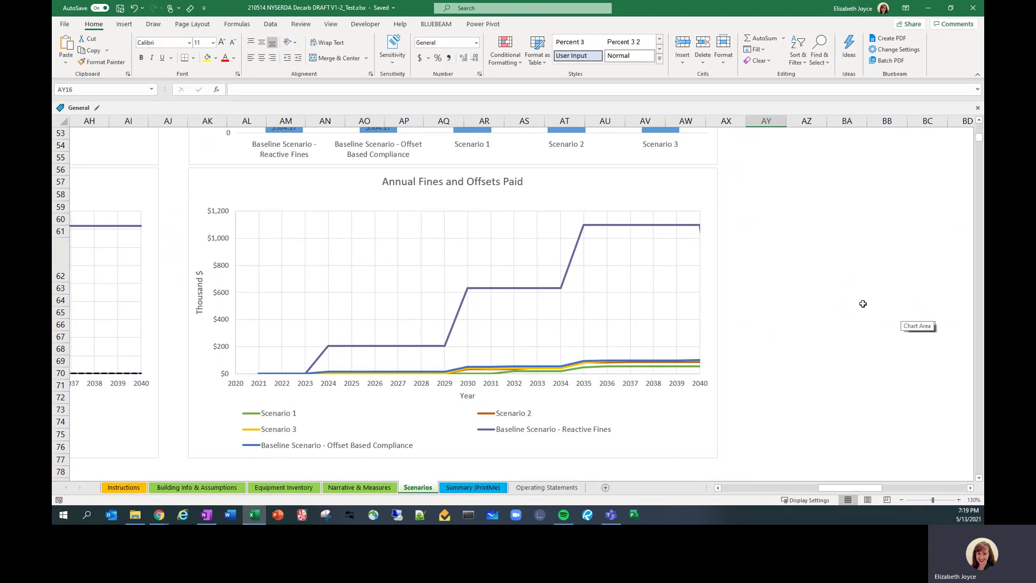
- Set Scenario 2's "Offset Remainder of Carbon to Meet Benchmark?" option to No and check the Annual Fines and Offsets Paid chart
drag(833, 488, 720, 492)
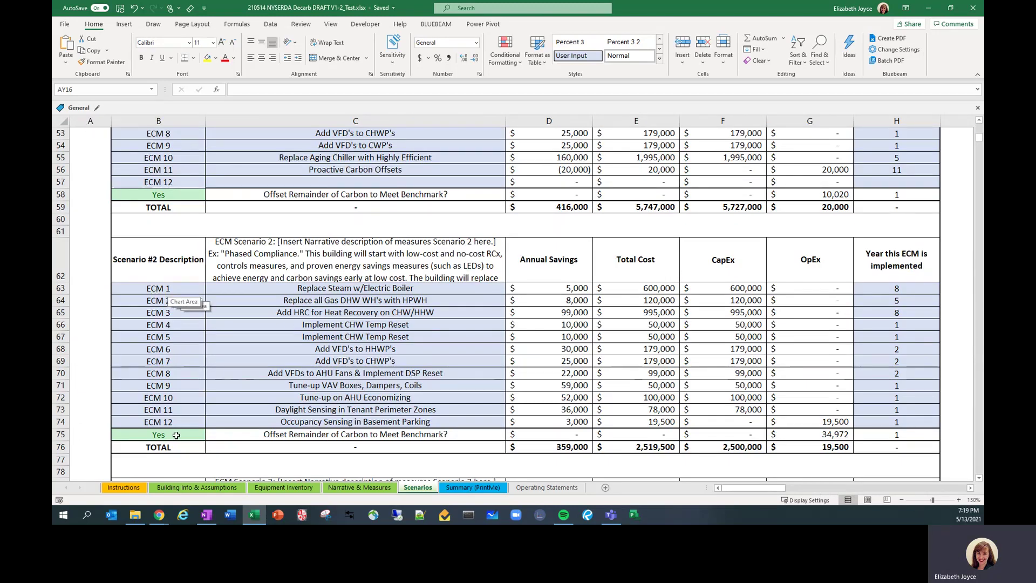
drag(176, 435, 215, 435)
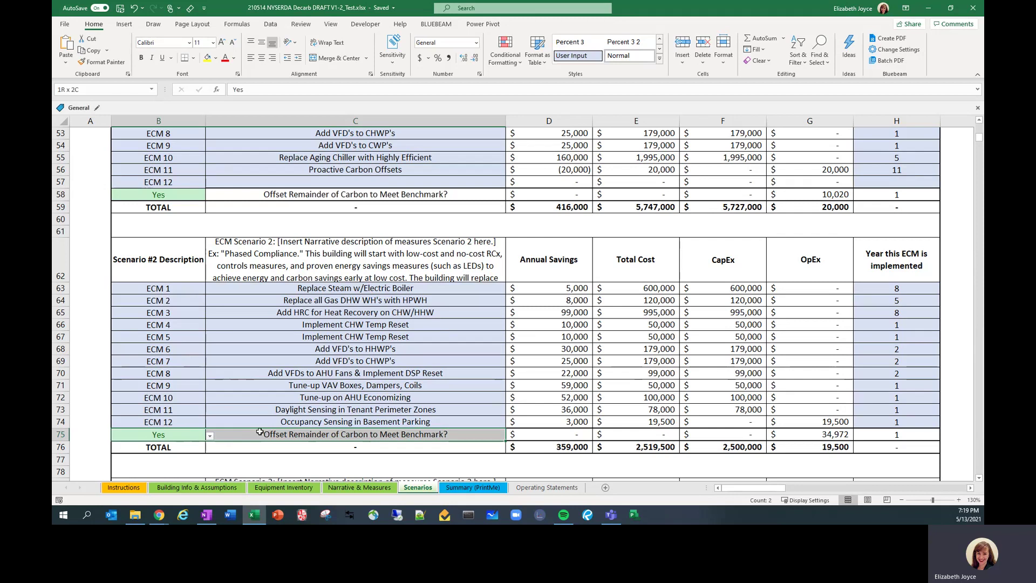
click(198, 433)
click(209, 436)
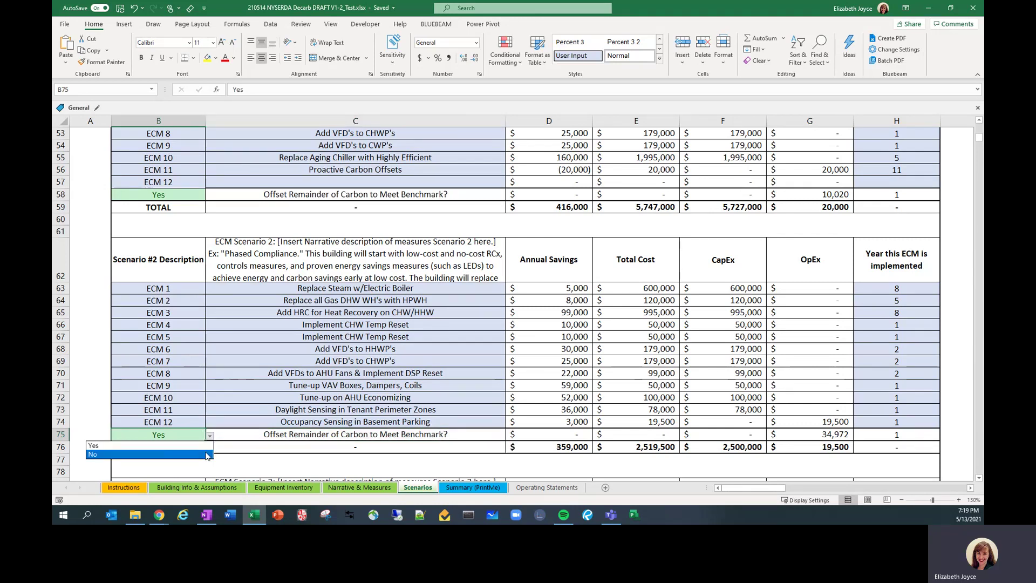
click(205, 455)
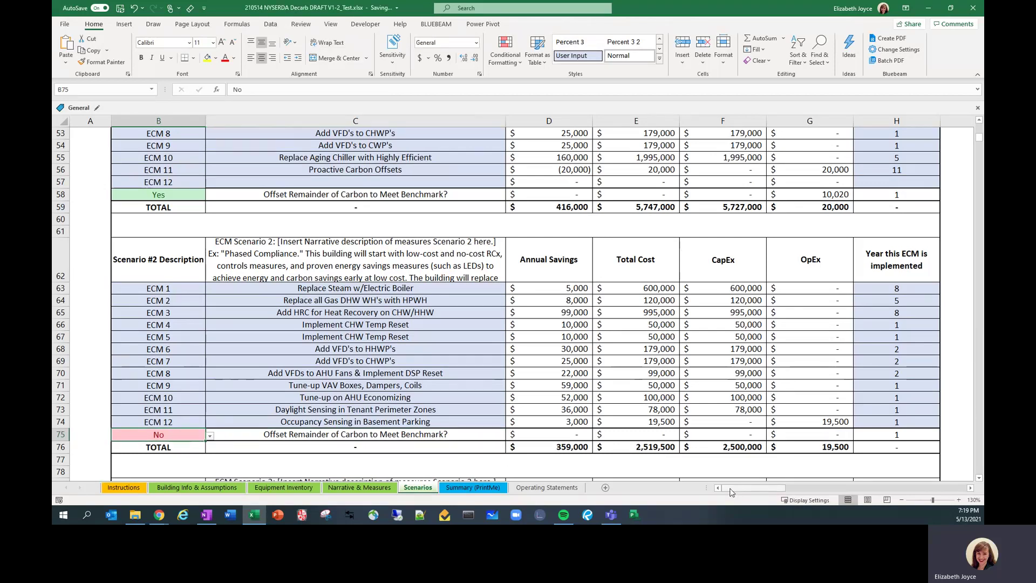
drag(730, 489, 813, 490)
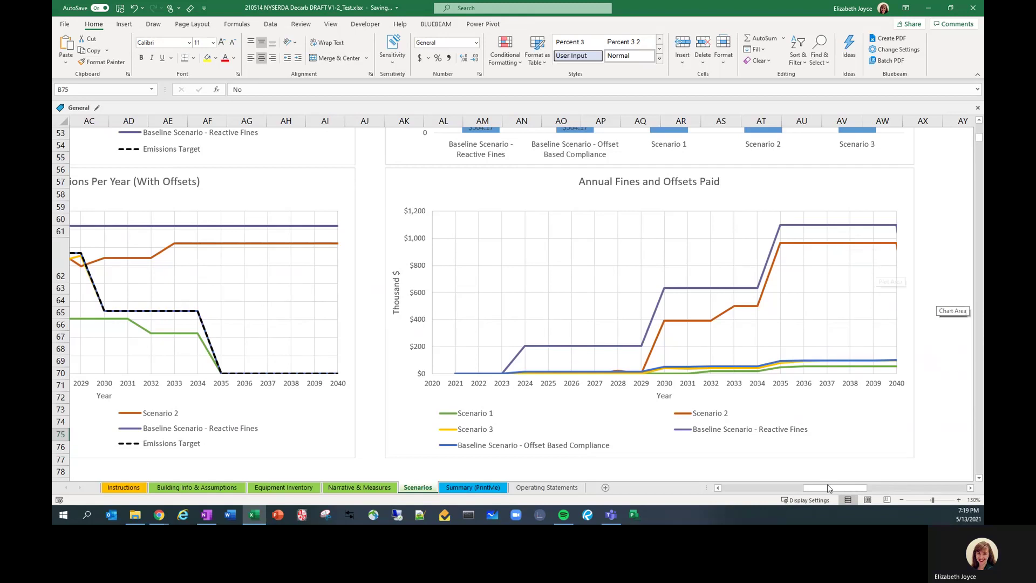
- Set Scenario 2's "Offset Remainder of Carbon to Meet Benchmark?" option back to Yes
drag(829, 489, 749, 490)
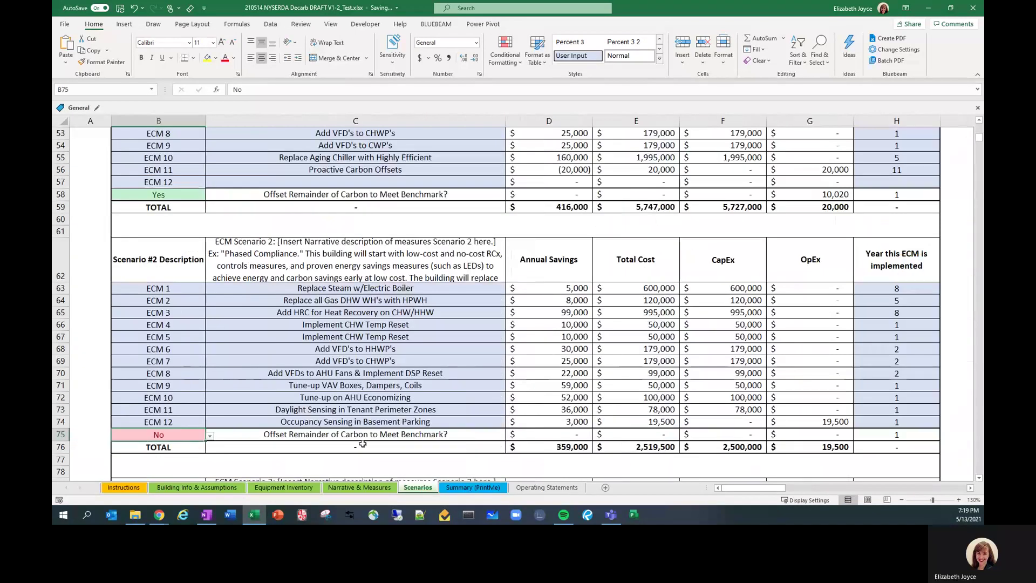
click(210, 435)
click(162, 444)
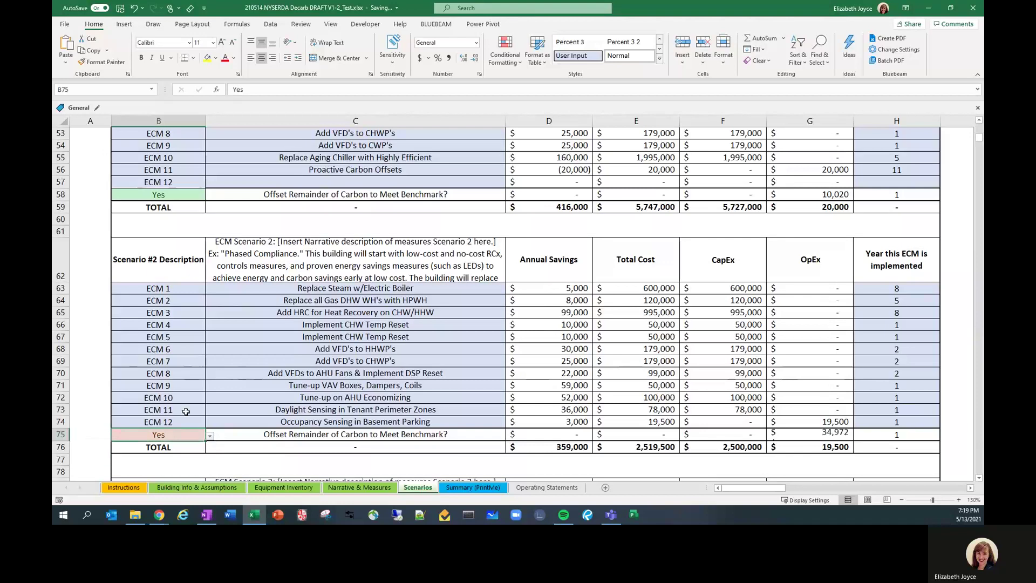
- Zoom out for an overview of the alternative scenario tables and their charts
click(304, 350)
scroll(257, 284, down, 3)
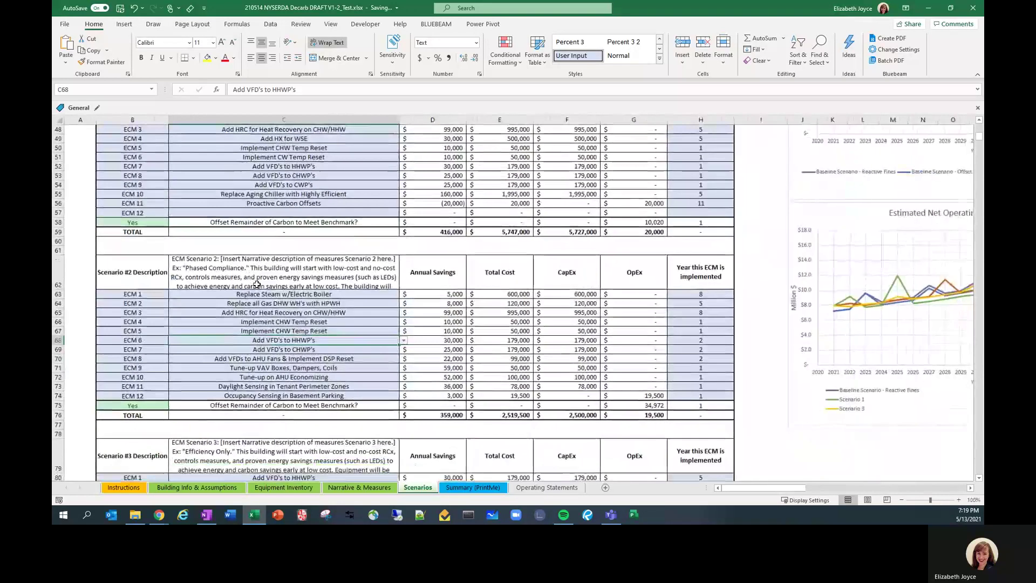
scroll(257, 285, down, 3)
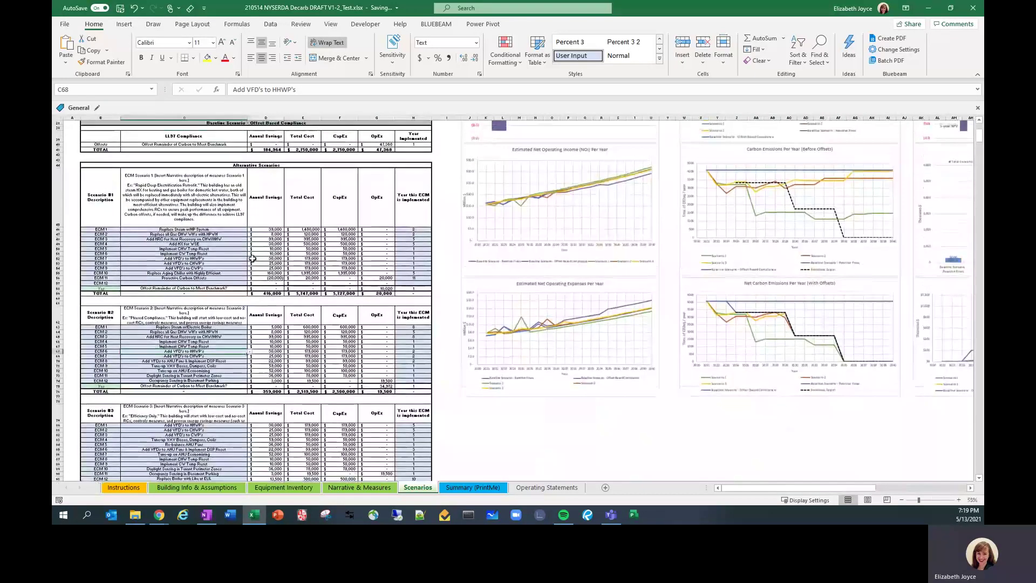
- Open the Summary (PrintMe) sheet and review the scenario comparison table of savings, costs, NPV and progress to ZNC
scroll(252, 258, up, 10)
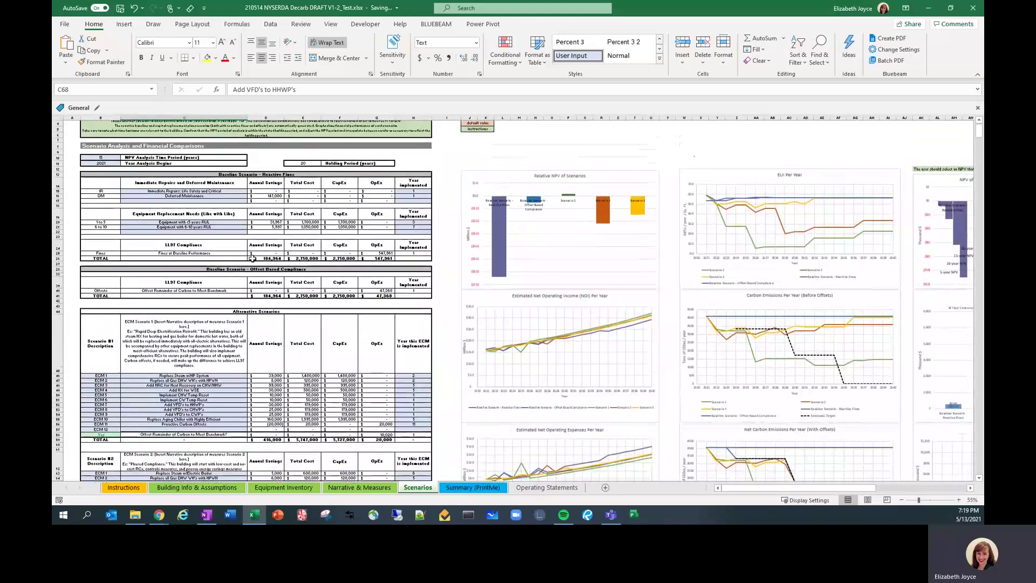
scroll(252, 258, down, 1)
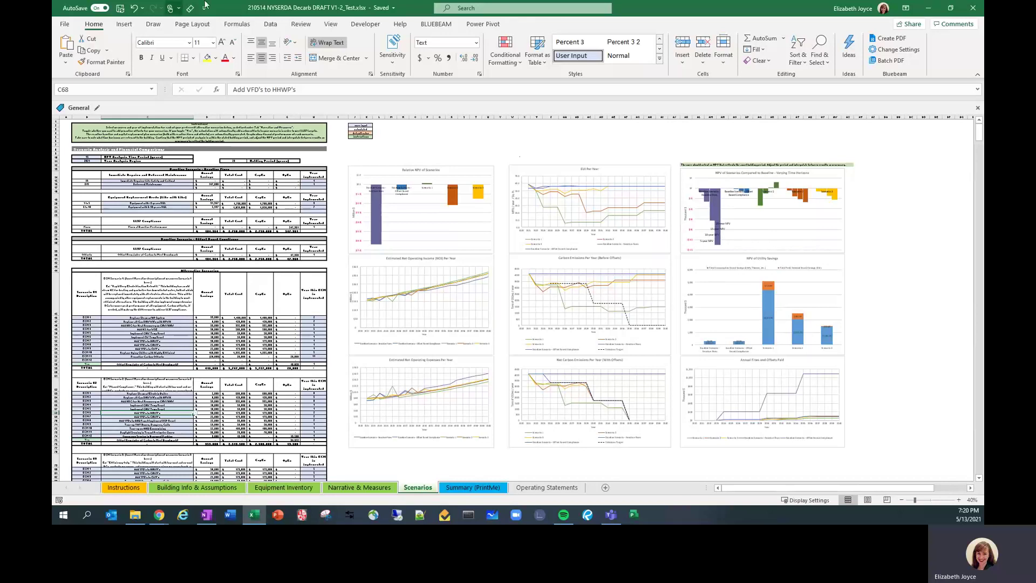
click(480, 488)
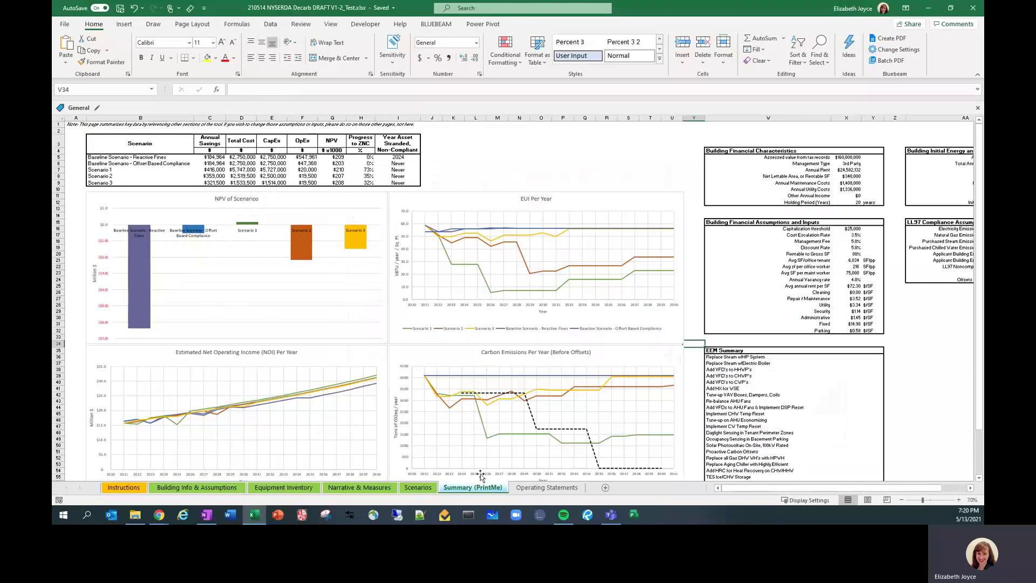
click(456, 143)
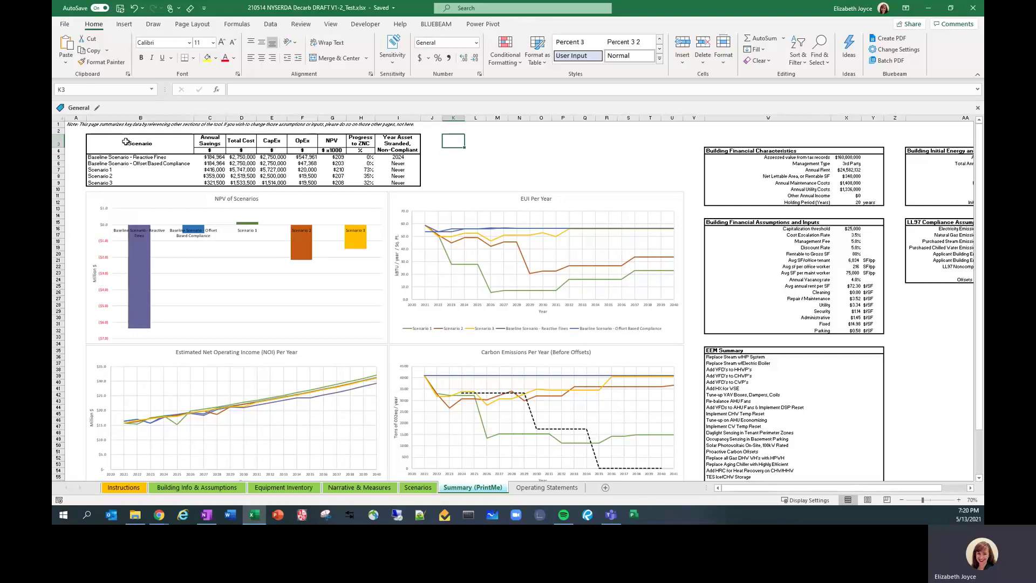
drag(130, 145, 413, 181)
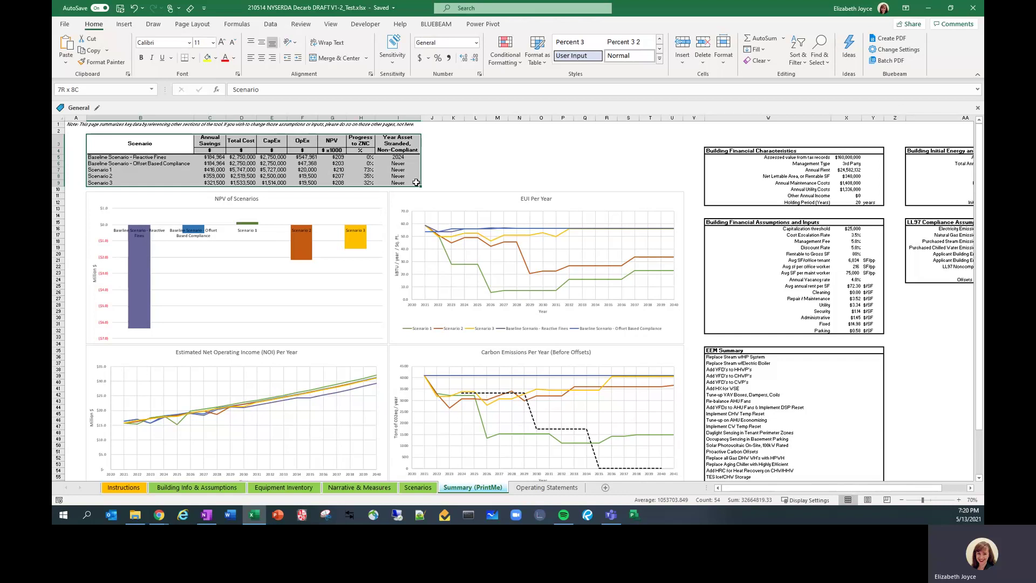
click(476, 169)
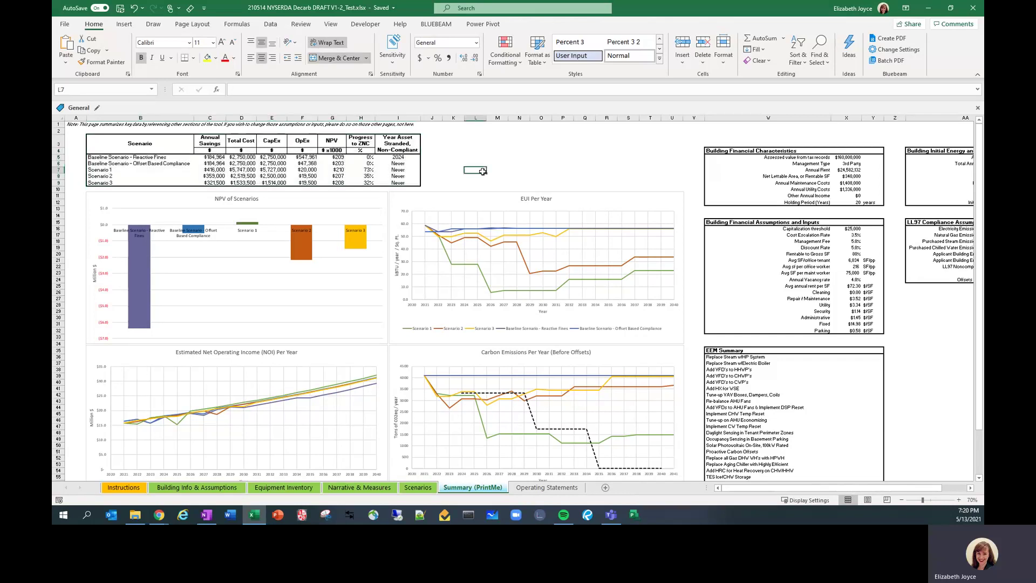
- Review the summary sheet's NPV, EUI, Net Operating Income and Carbon Emissions Per Year (Before Offsets) charts
click(367, 198)
click(456, 198)
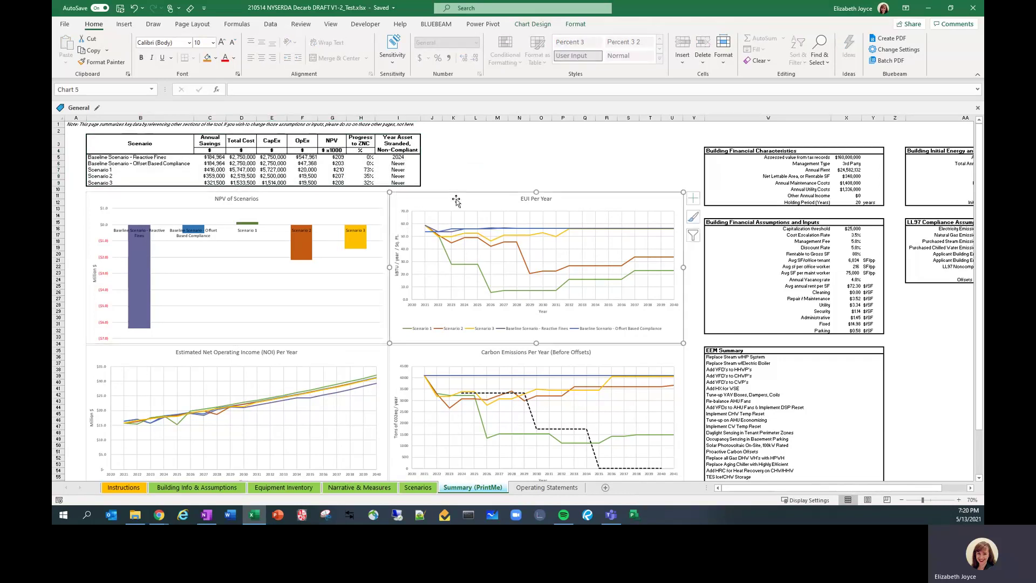
click(344, 360)
click(414, 358)
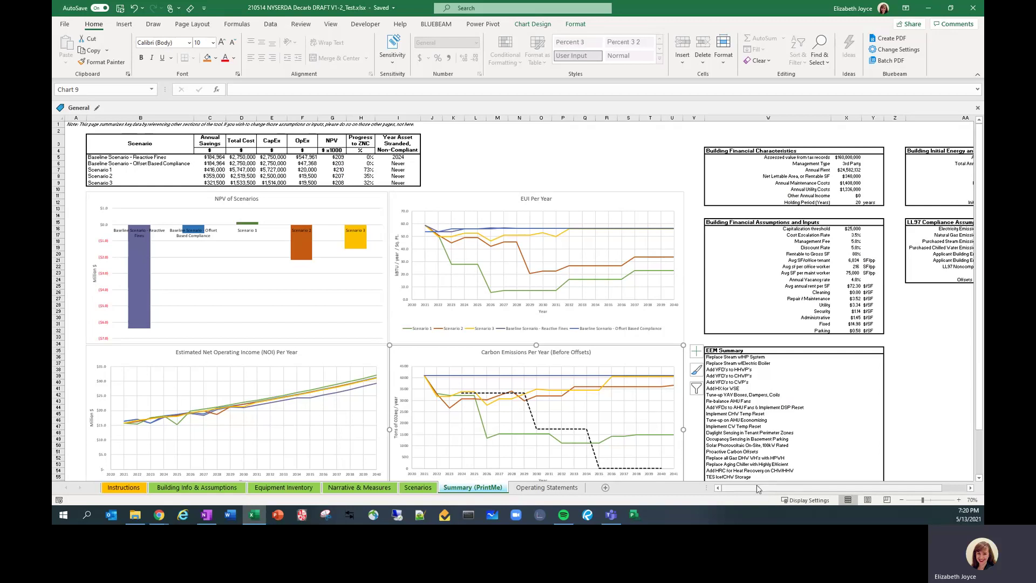
- Review the Building Financial Characteristics and Building Financial Assumptions and Inputs tables on the summary sheet
drag(760, 488, 791, 490)
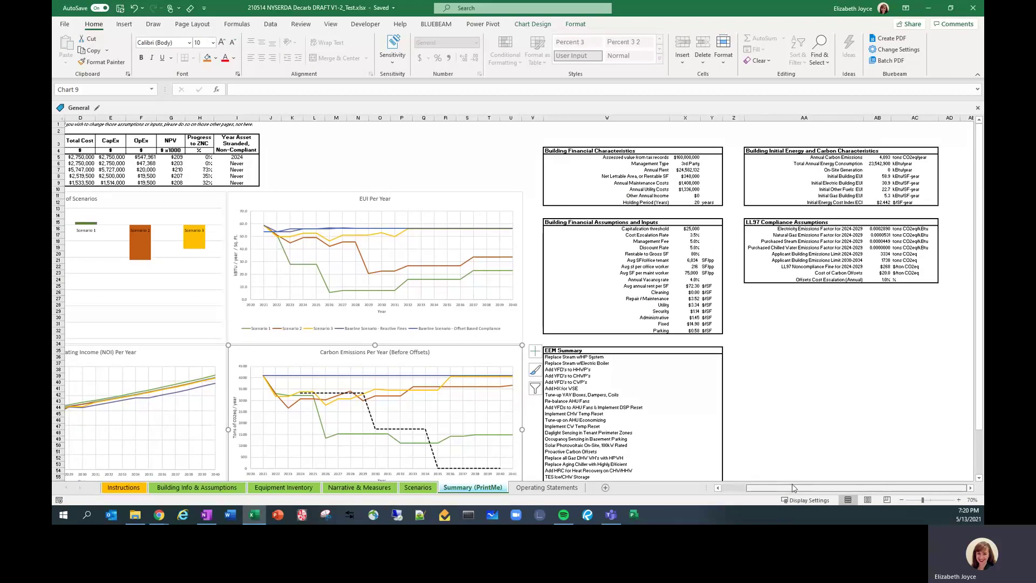
drag(705, 153, 711, 198)
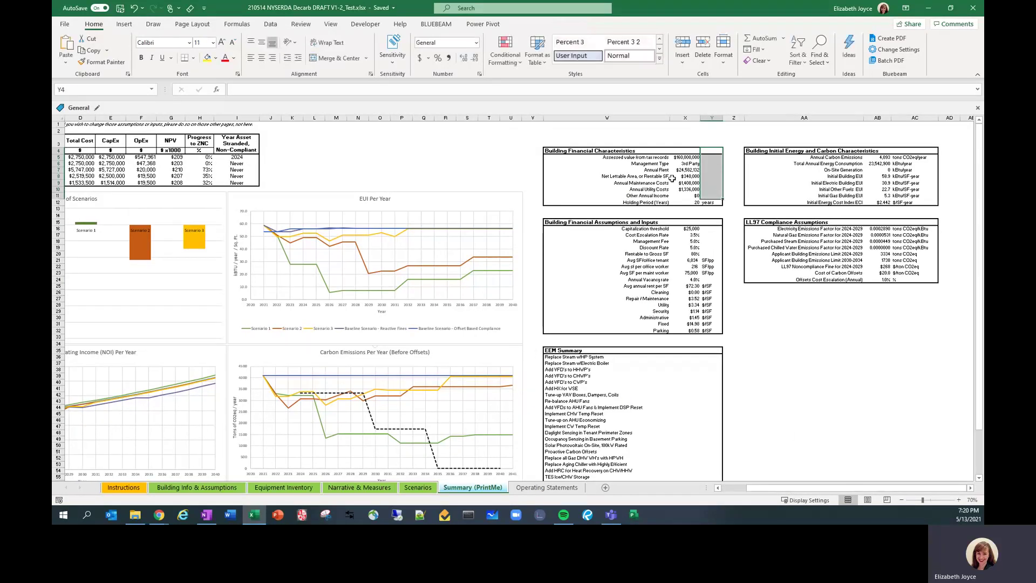
drag(626, 150, 696, 203)
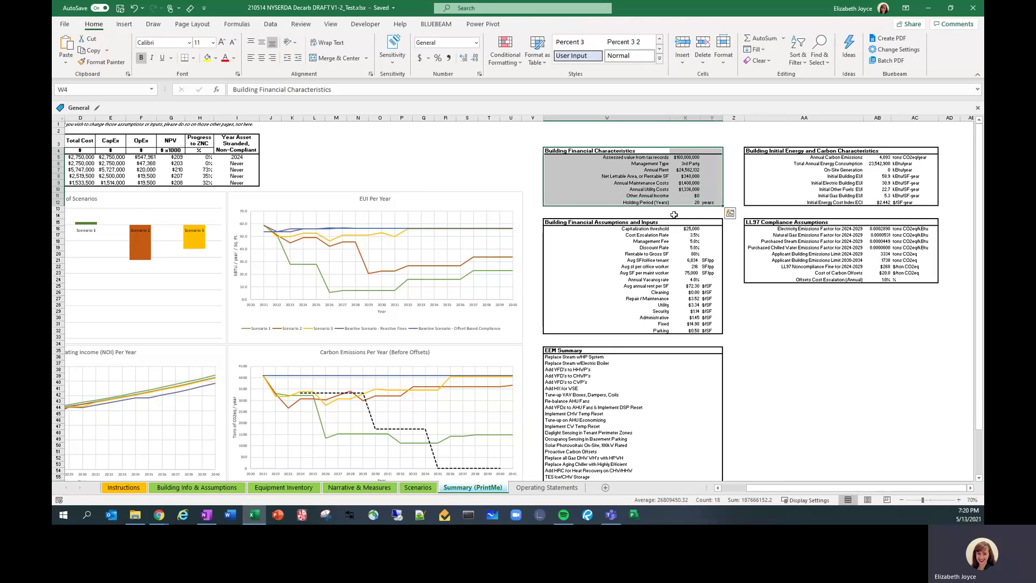
drag(583, 221, 702, 331)
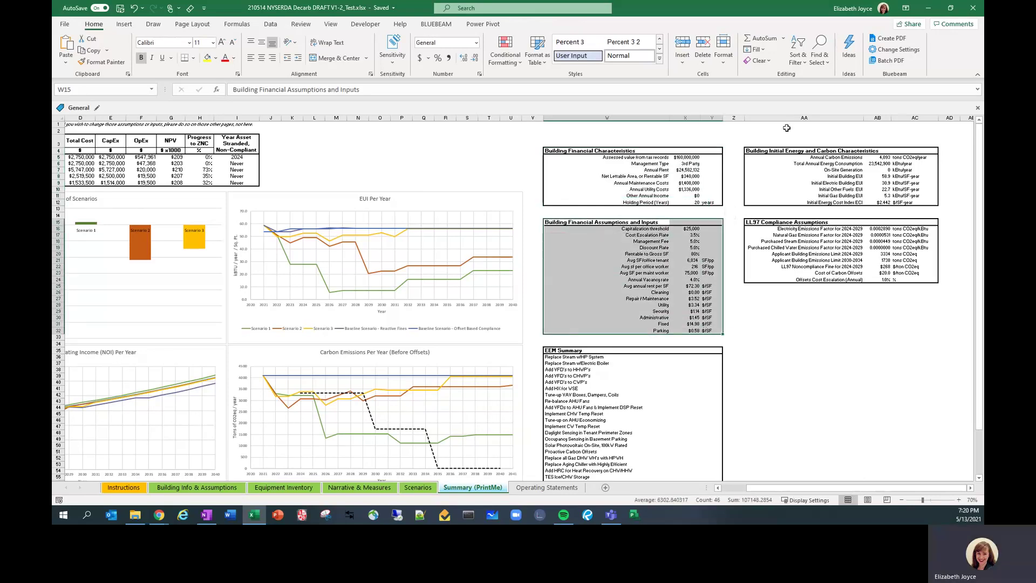
- Review the Building Initial Energy and Carbon Characteristics and LL97 Compliance Assumptions tables on the summary sheet
drag(763, 152, 936, 204)
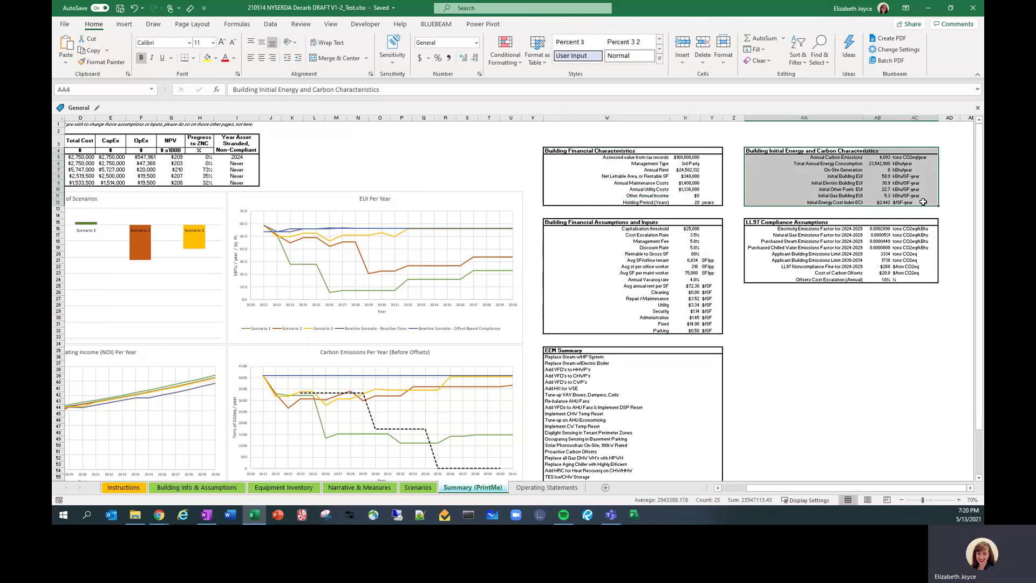
click(780, 222)
drag(780, 222, 918, 281)
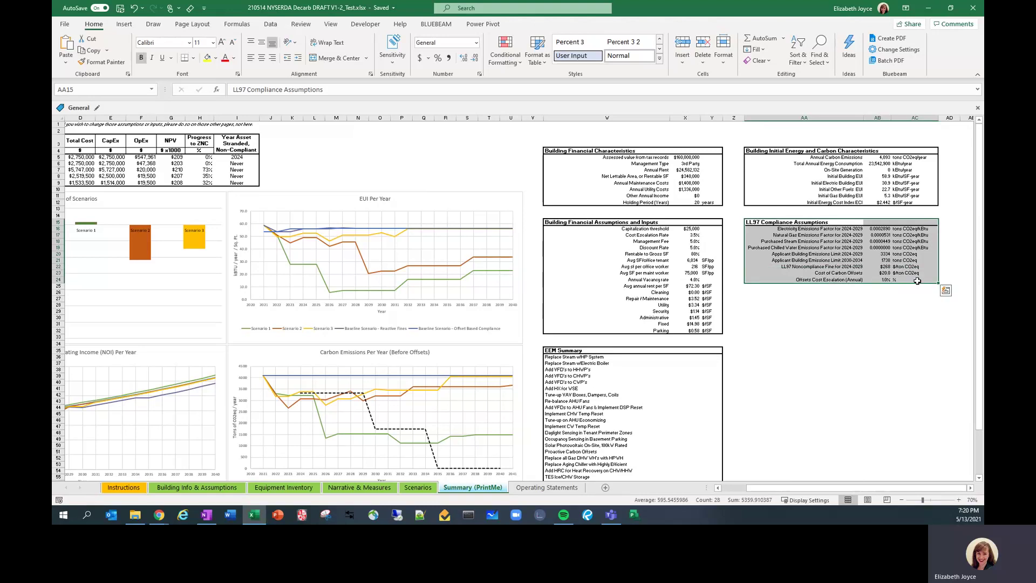
click(817, 350)
drag(784, 492, 759, 490)
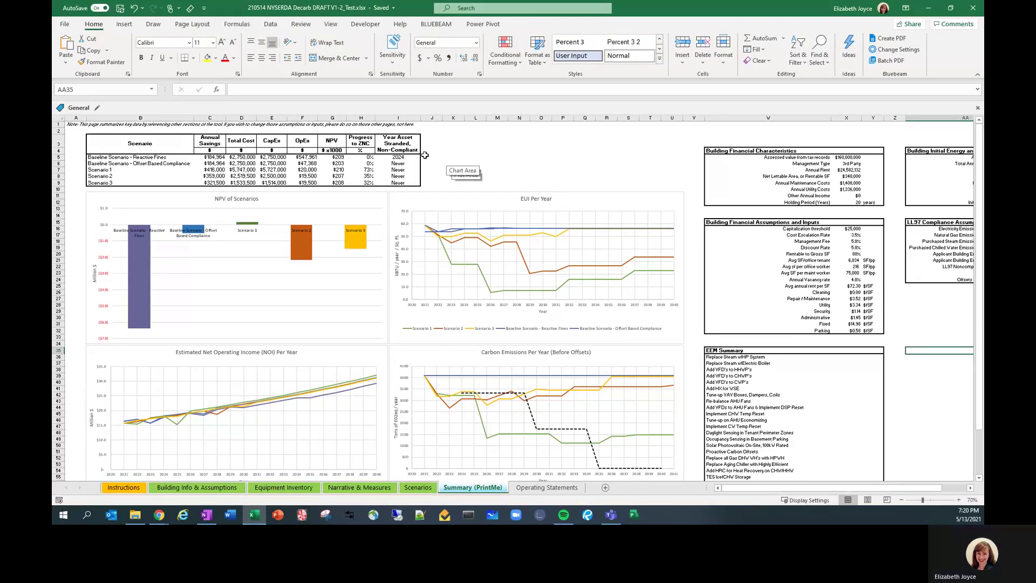
- Open the Operating Statements sheet and examine each scenario's operating statement and the Various Scenario Calculations section
click(523, 489)
click(324, 275)
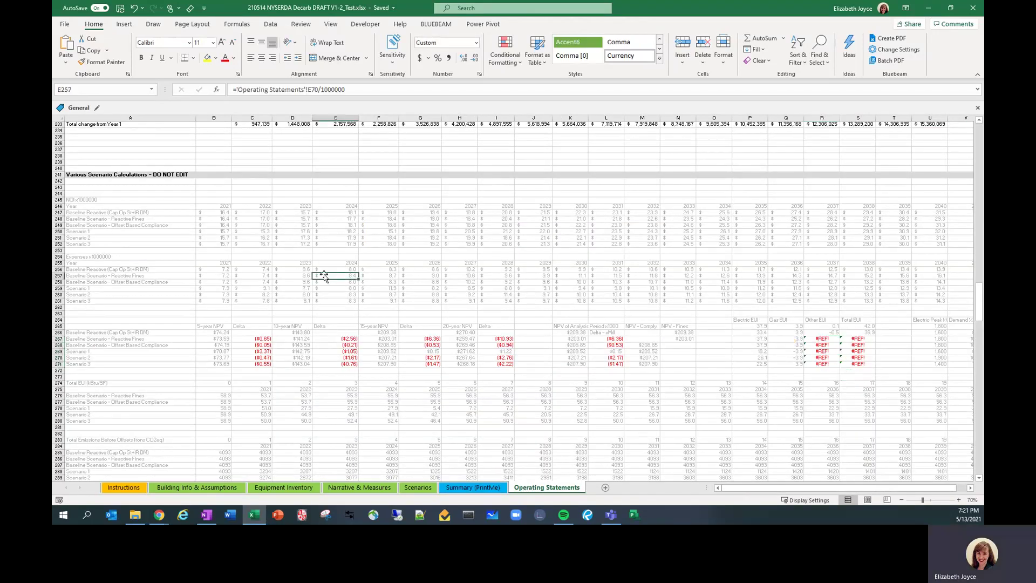
scroll(299, 204, down, 3)
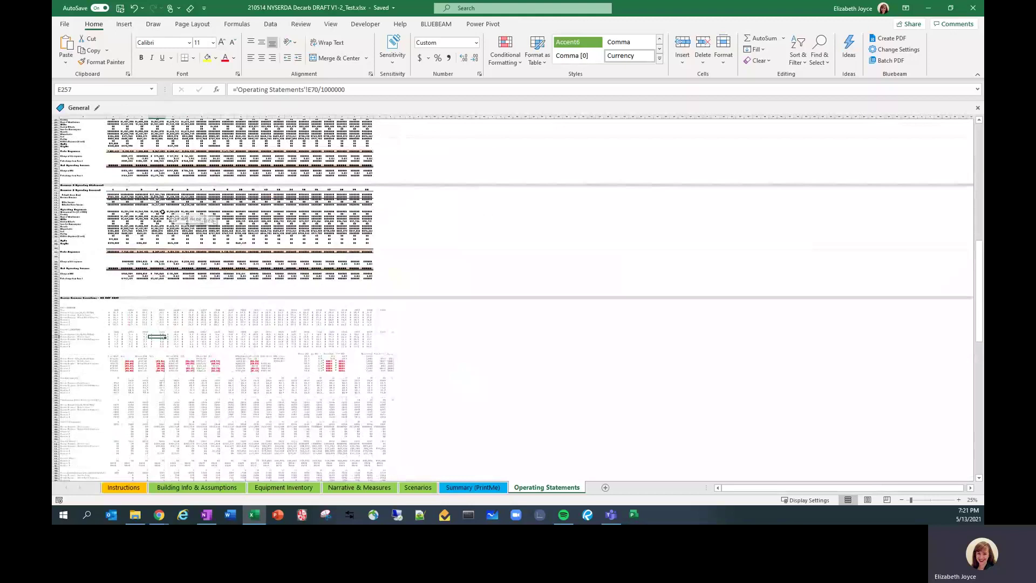
scroll(95, 152, up, 10)
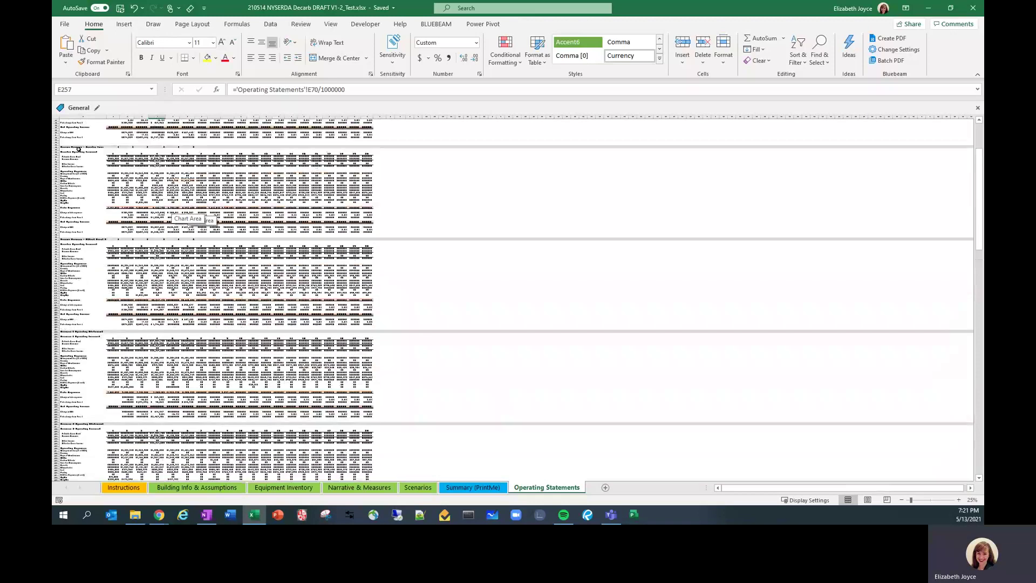
scroll(71, 132, up, 1)
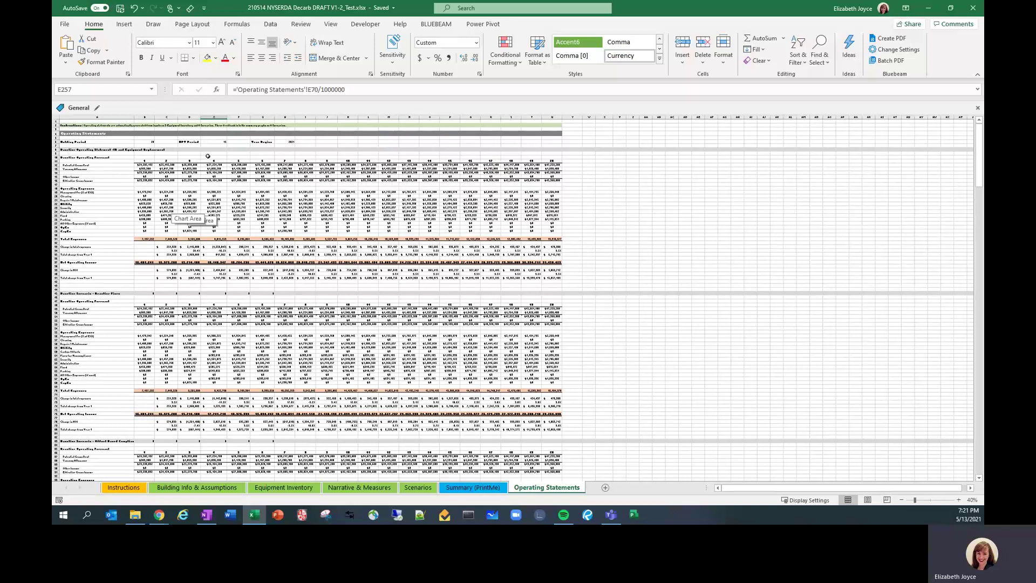
scroll(255, 324, down, 20)
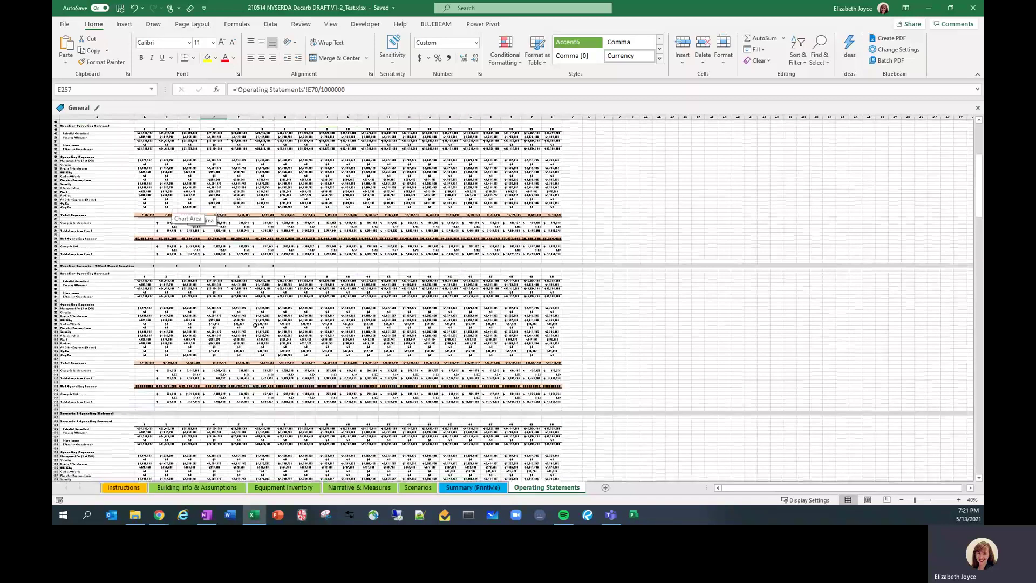
scroll(255, 324, down, 20)
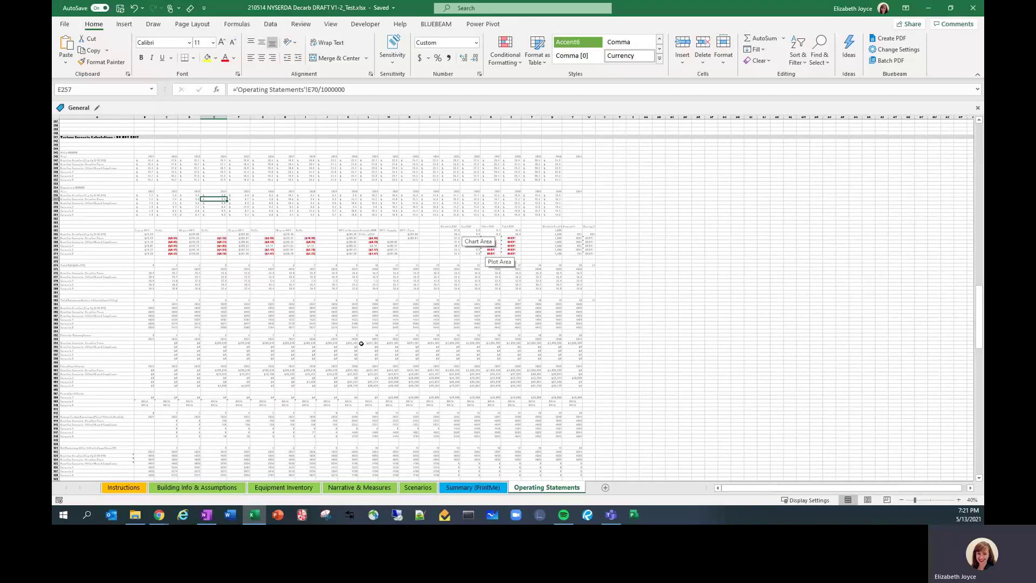
scroll(362, 344, down, 18)
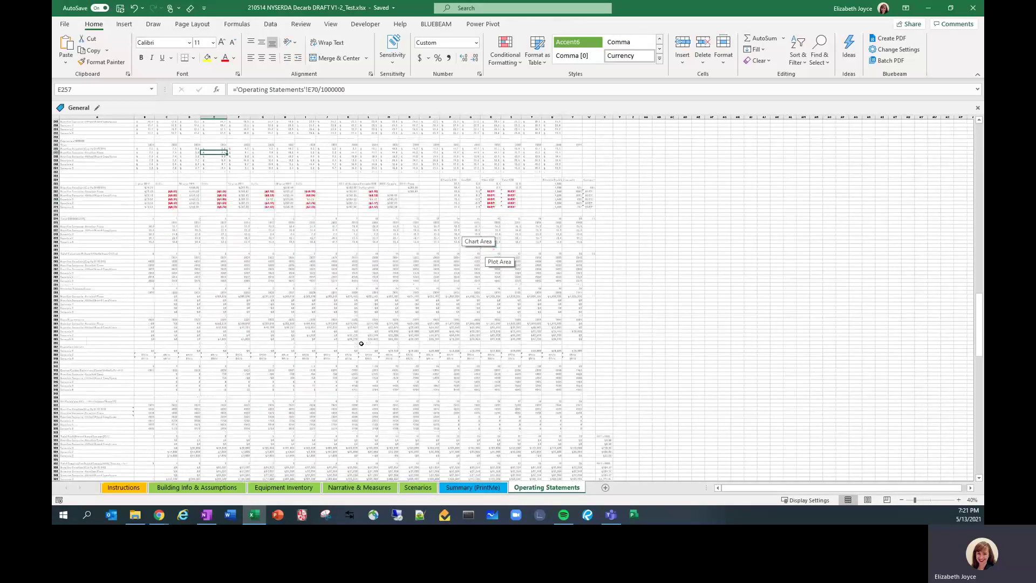
scroll(362, 344, down, 3)
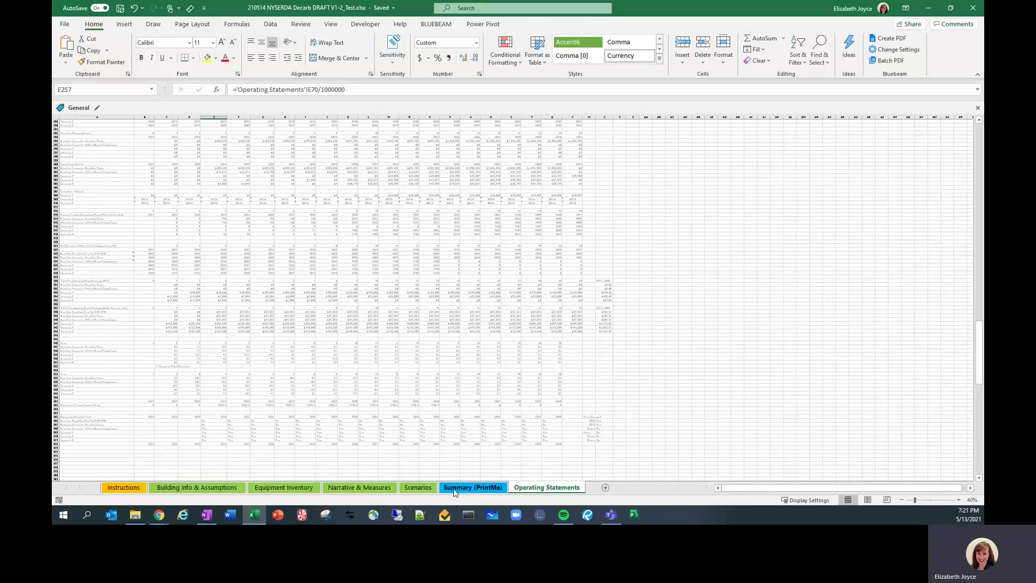
- Select cell A1 on the Scenarios sheet and return to the Instructions sheet
click(420, 489)
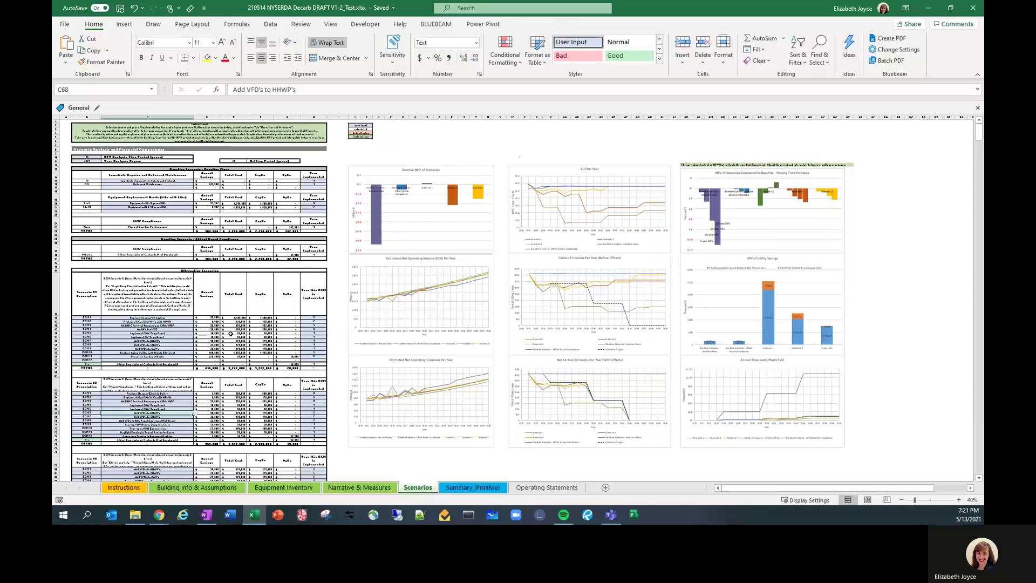
click(63, 124)
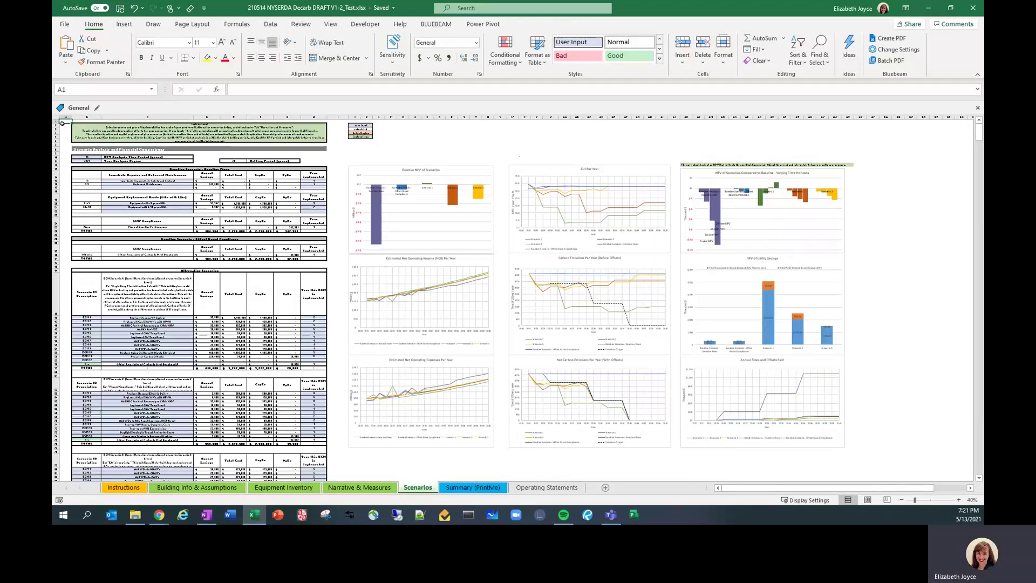
click(124, 487)
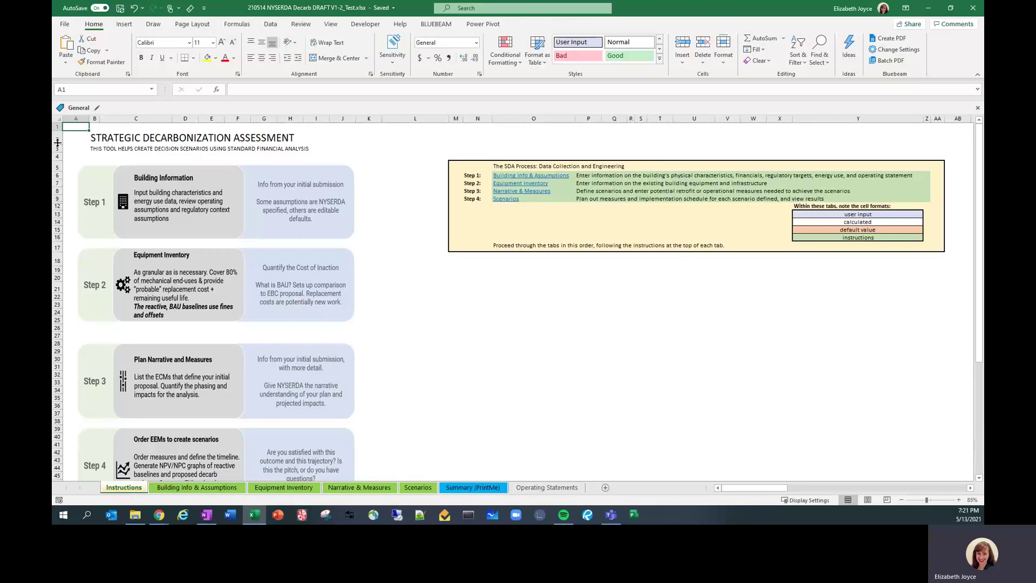